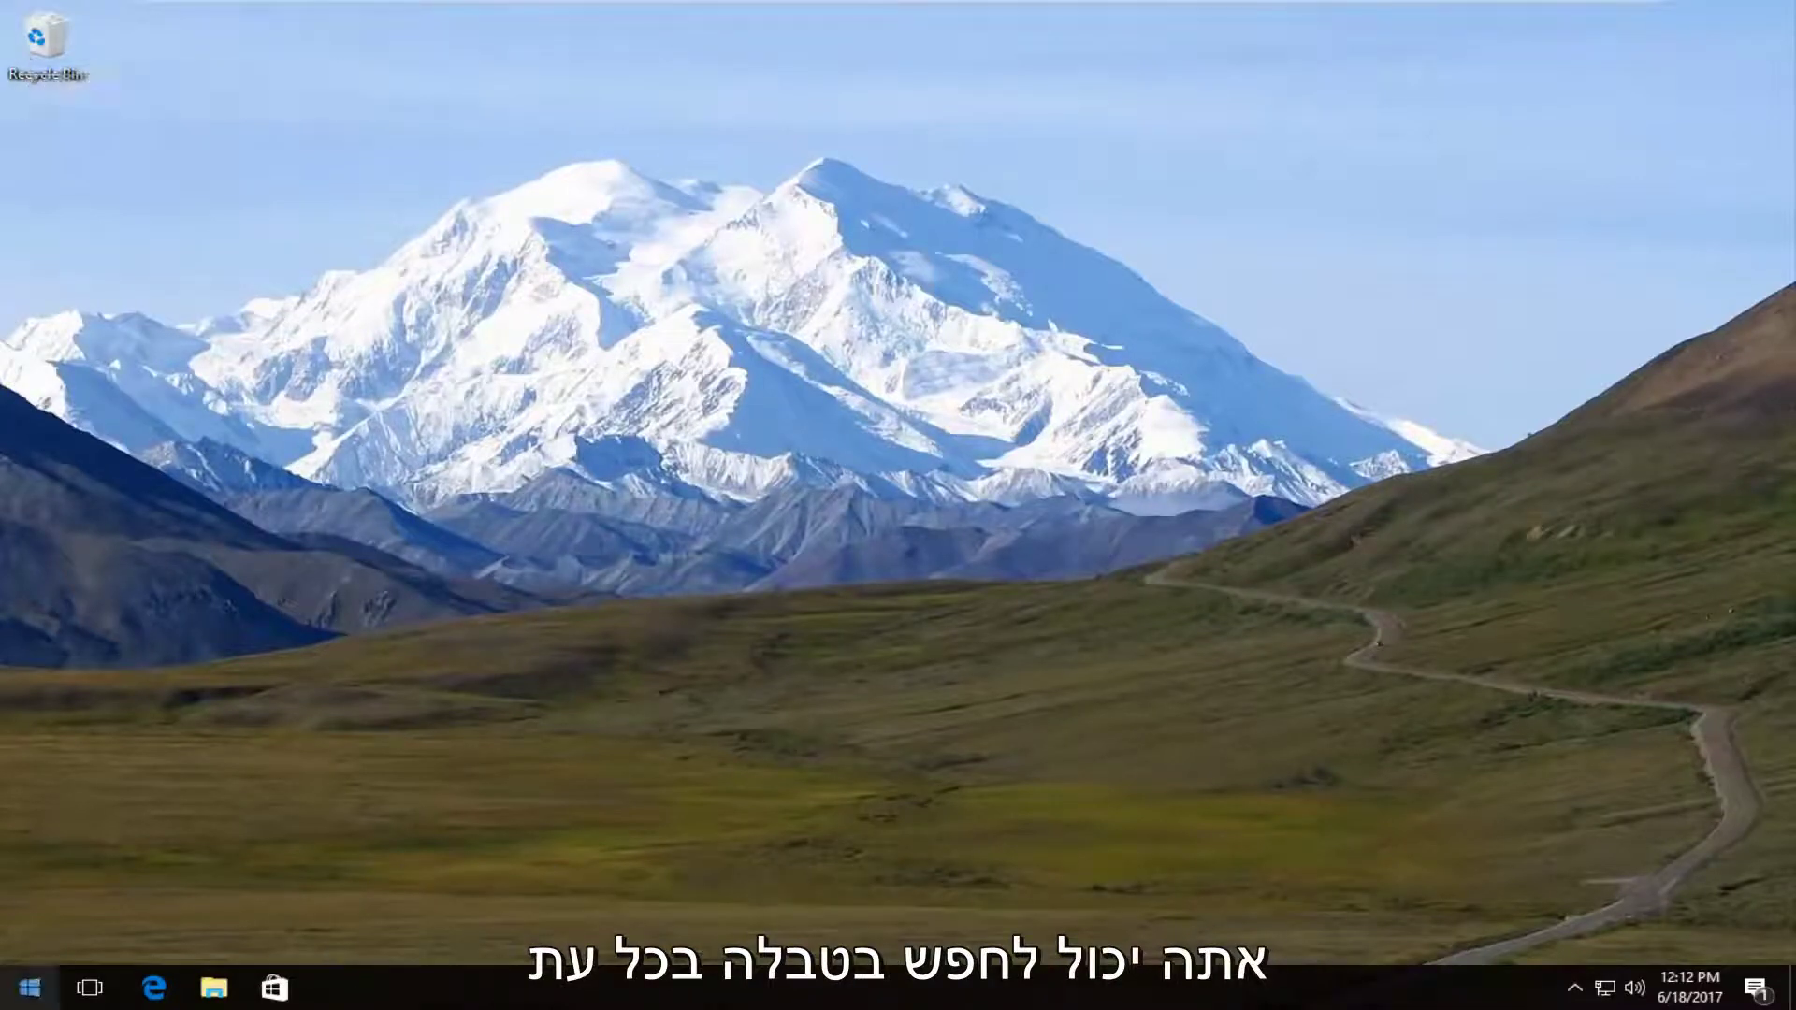
Check the Recycle Bin, find it empty, and close it.
double_click(34, 37)
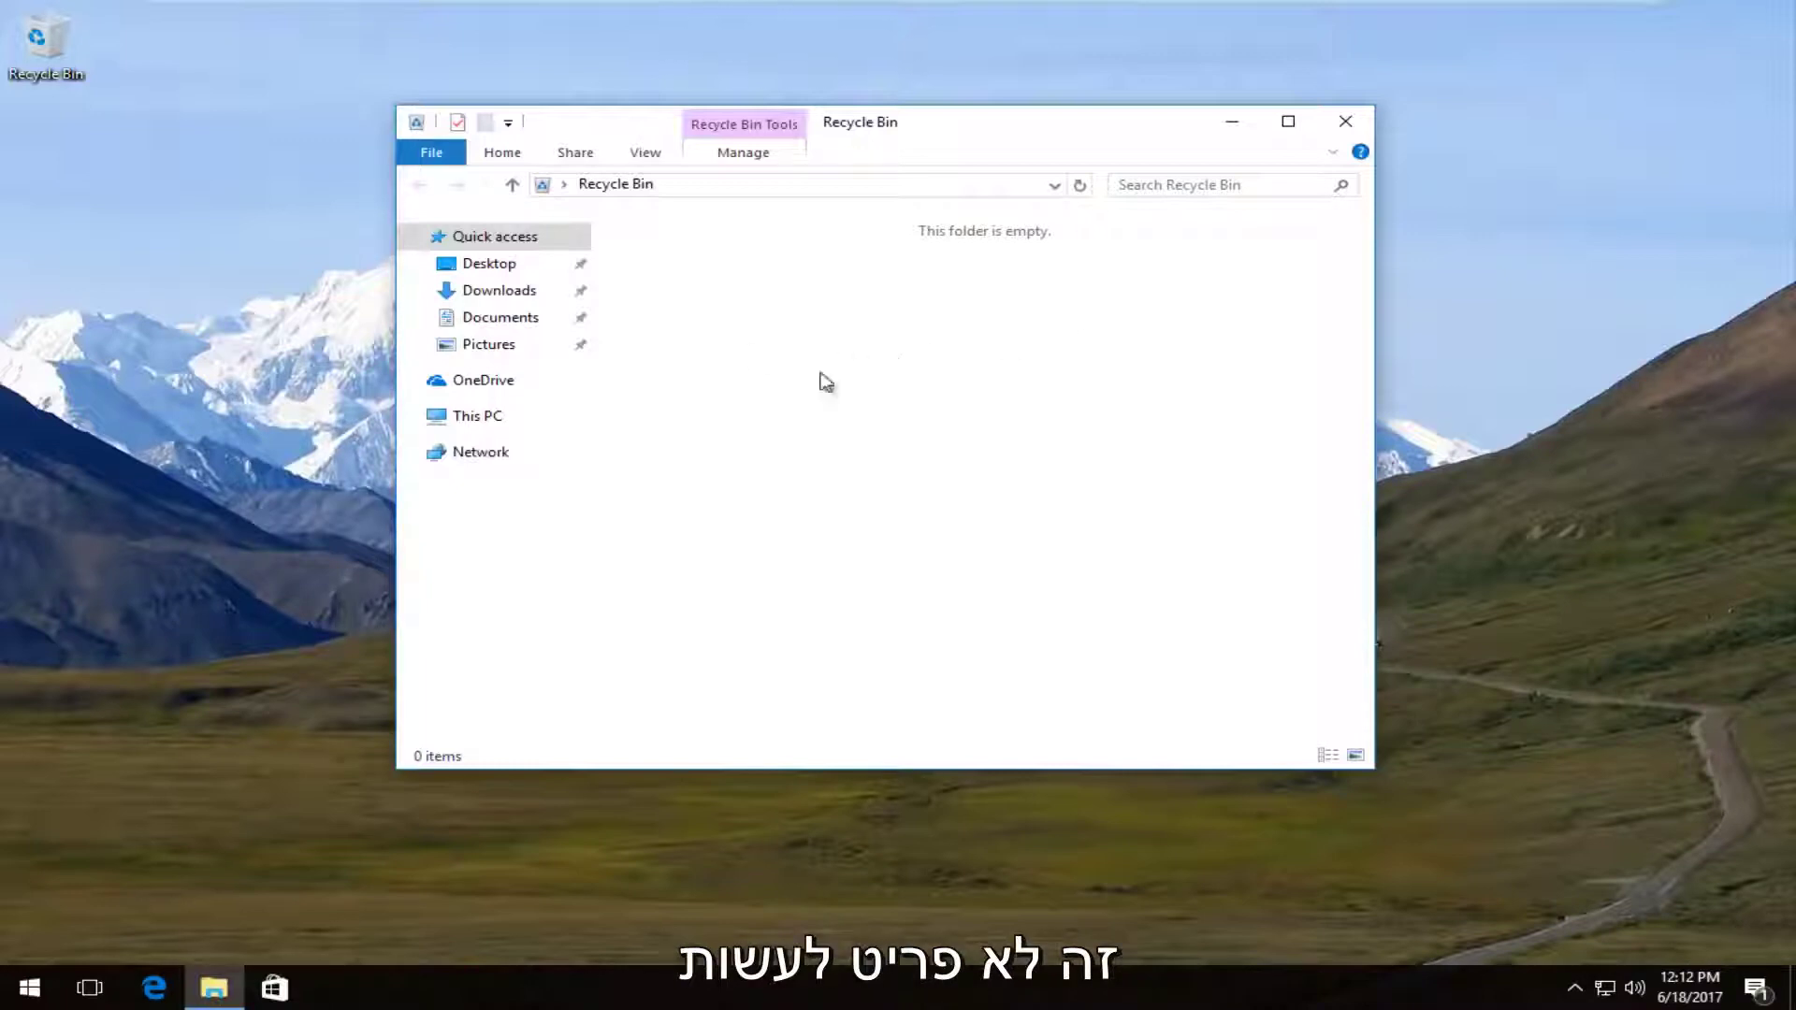
right_click(824, 338)
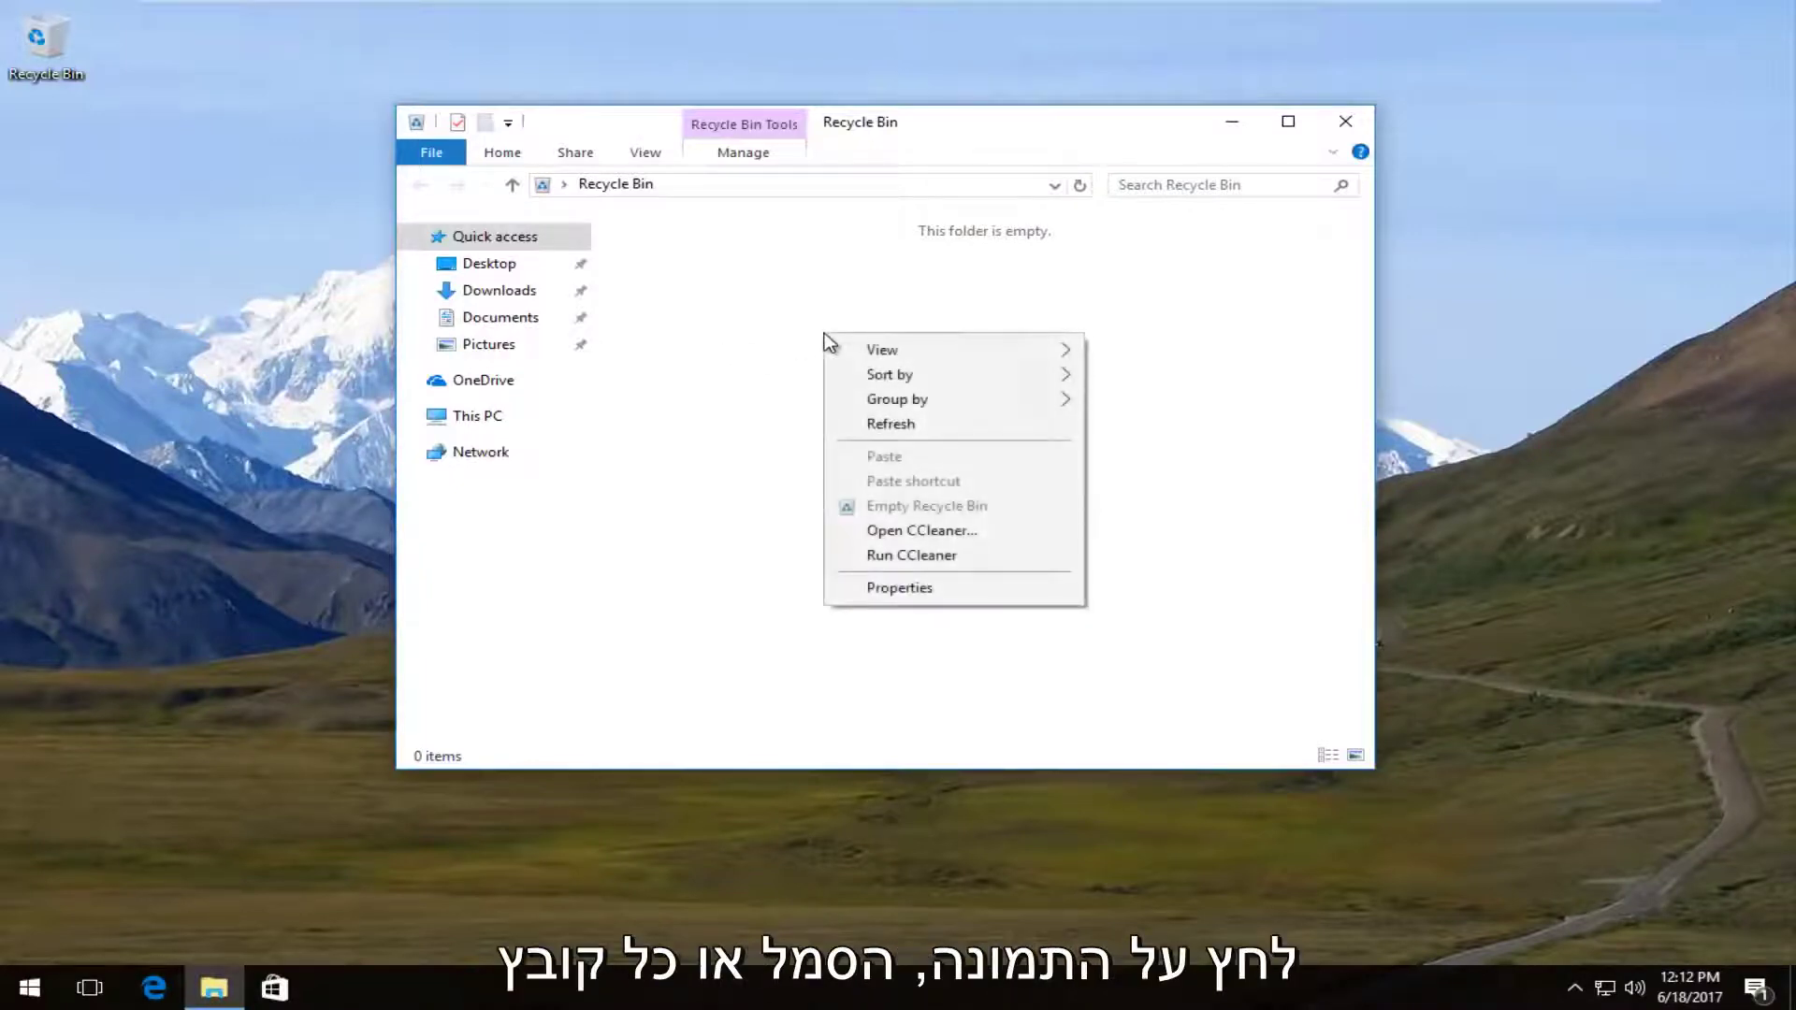
right_click(800, 383)
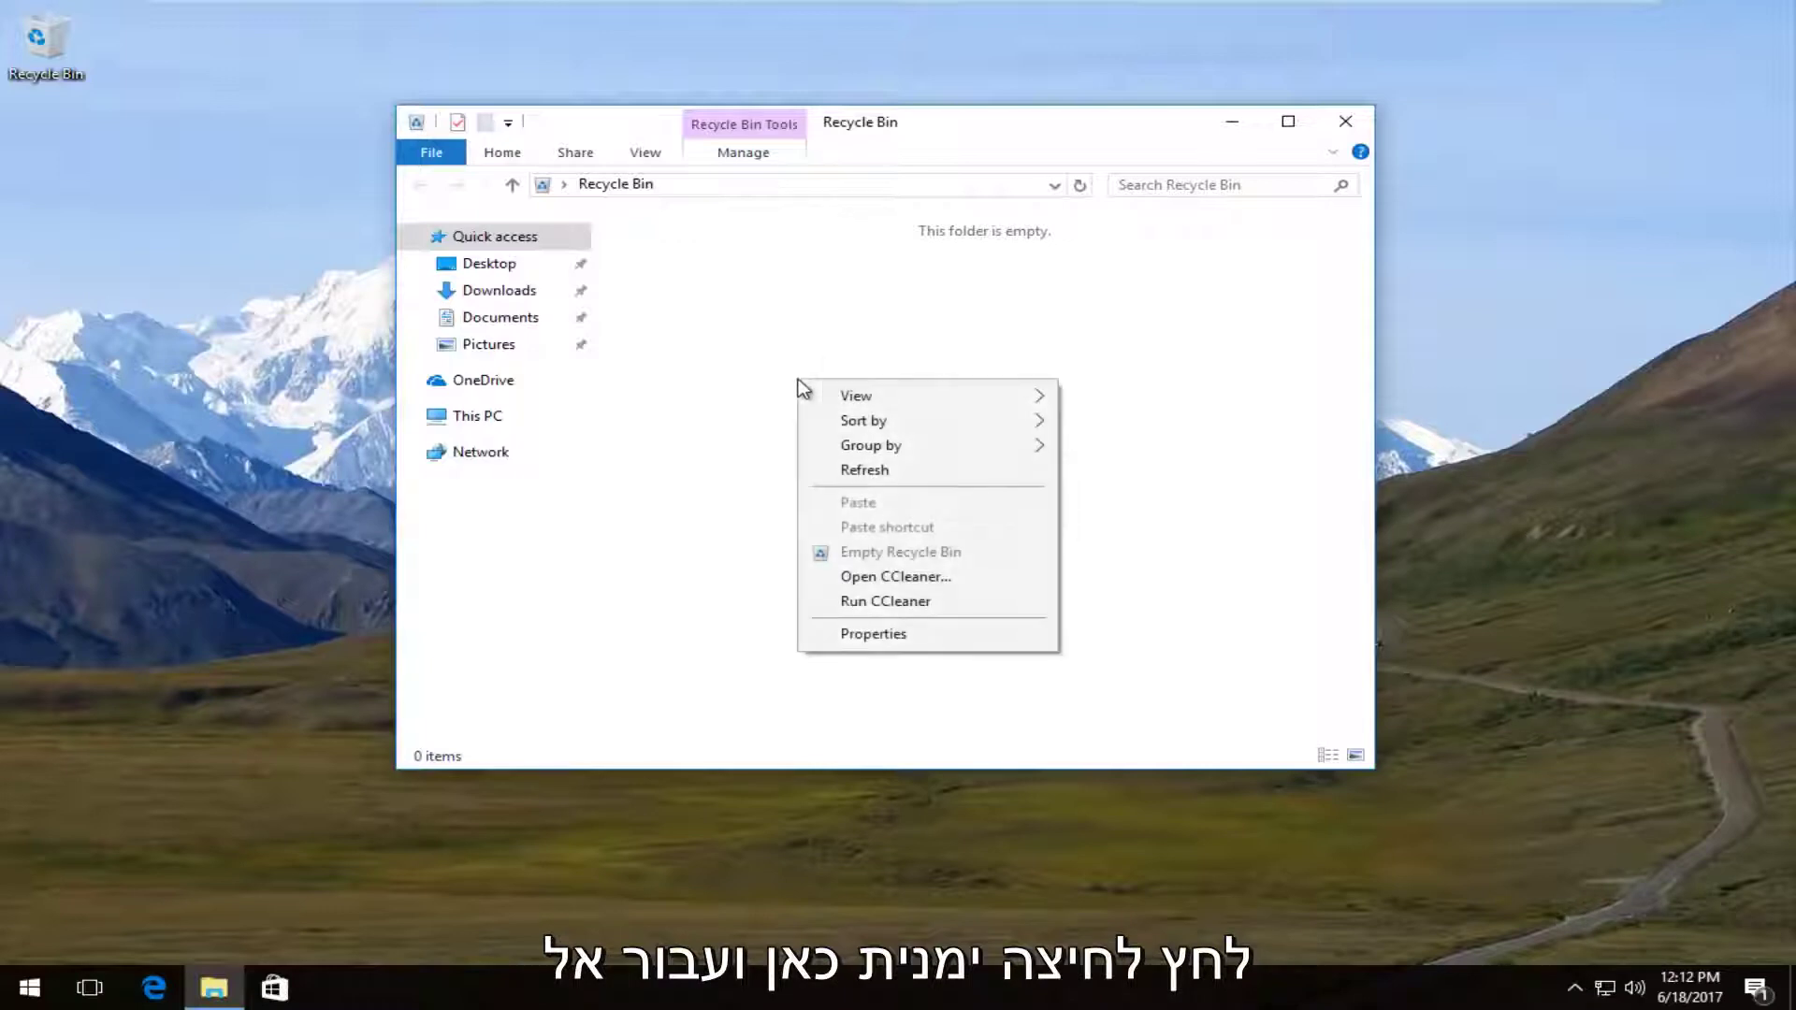
left_click(1203, 525)
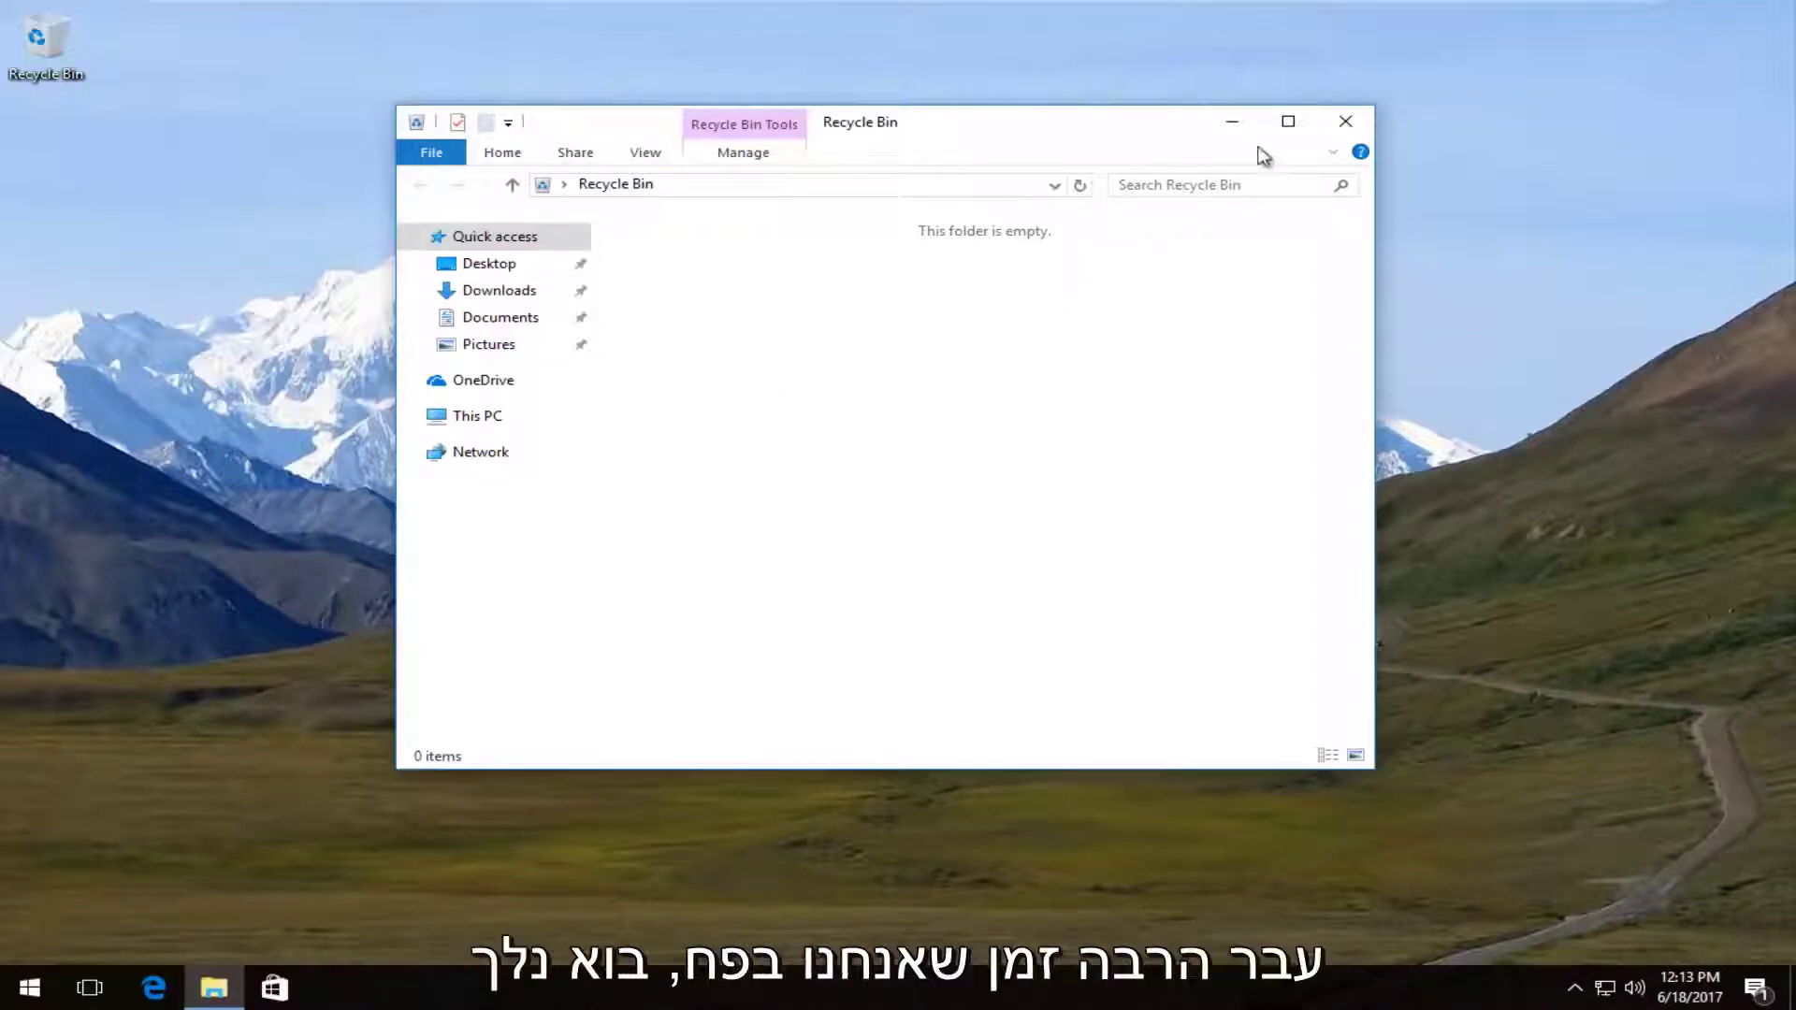
left_click(1344, 122)
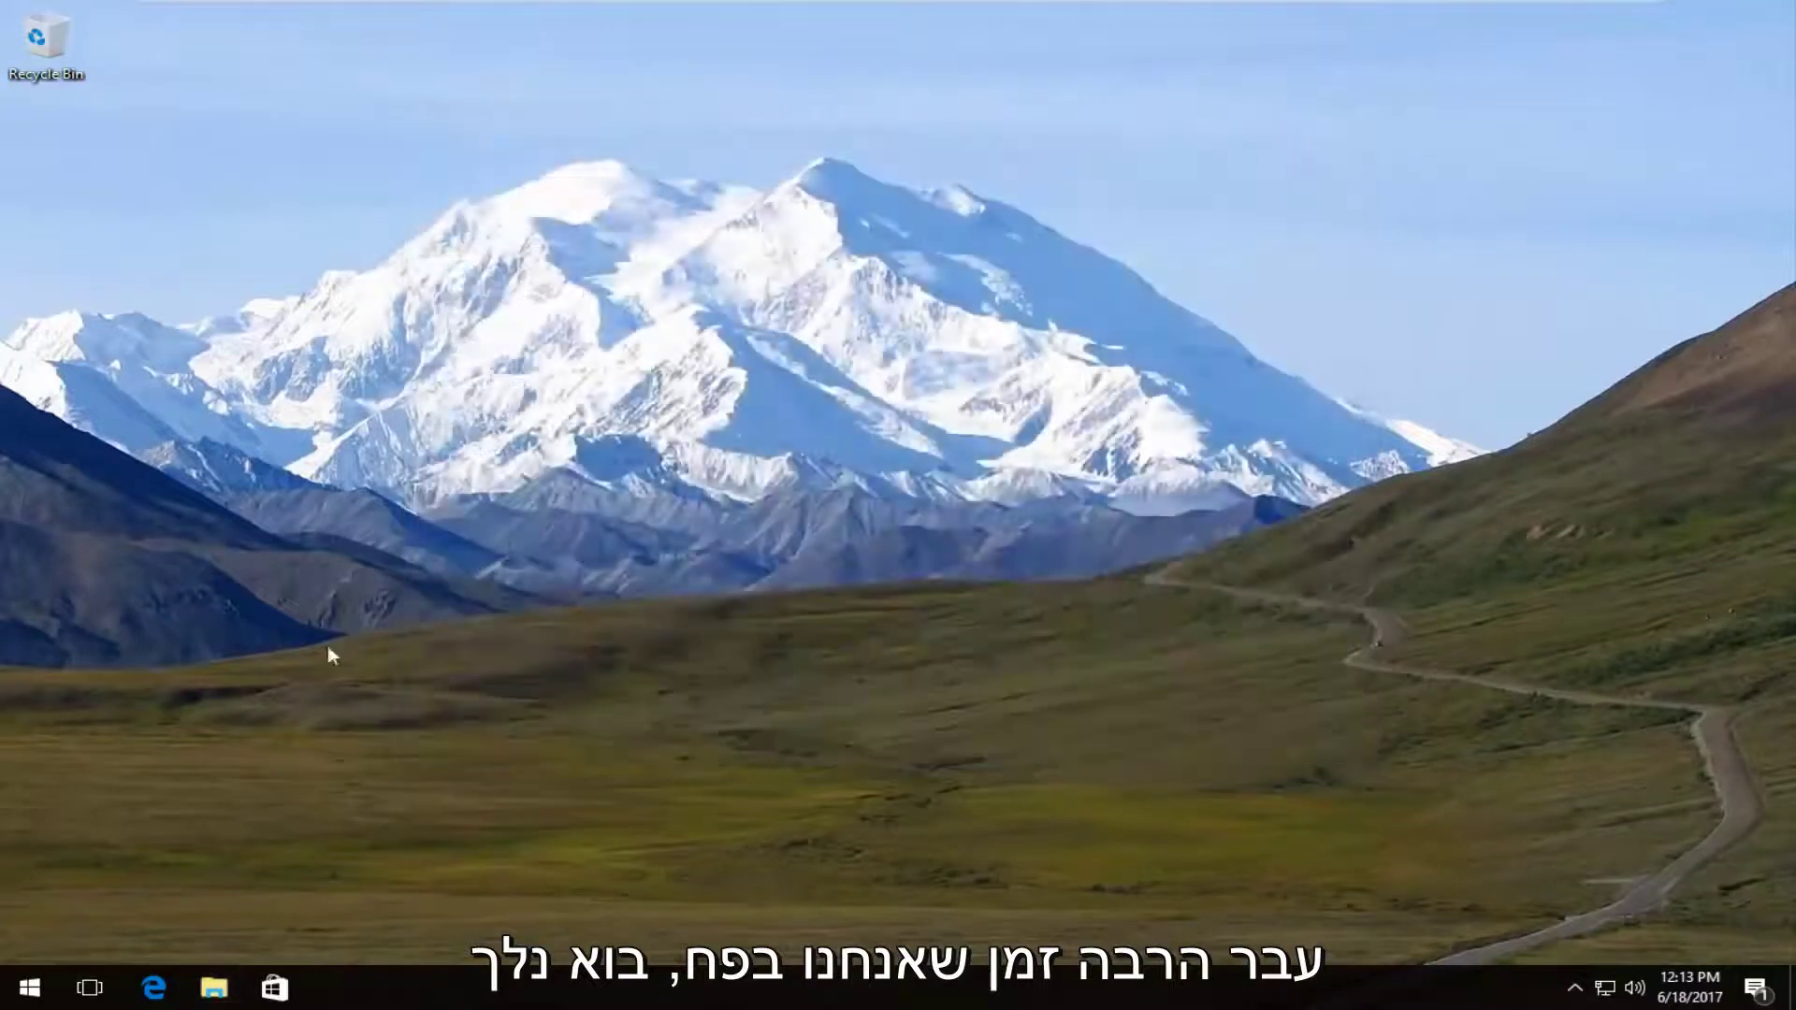
Search Google in Edge for 'piriform ccleanerrecuva'.
left_click(154, 989)
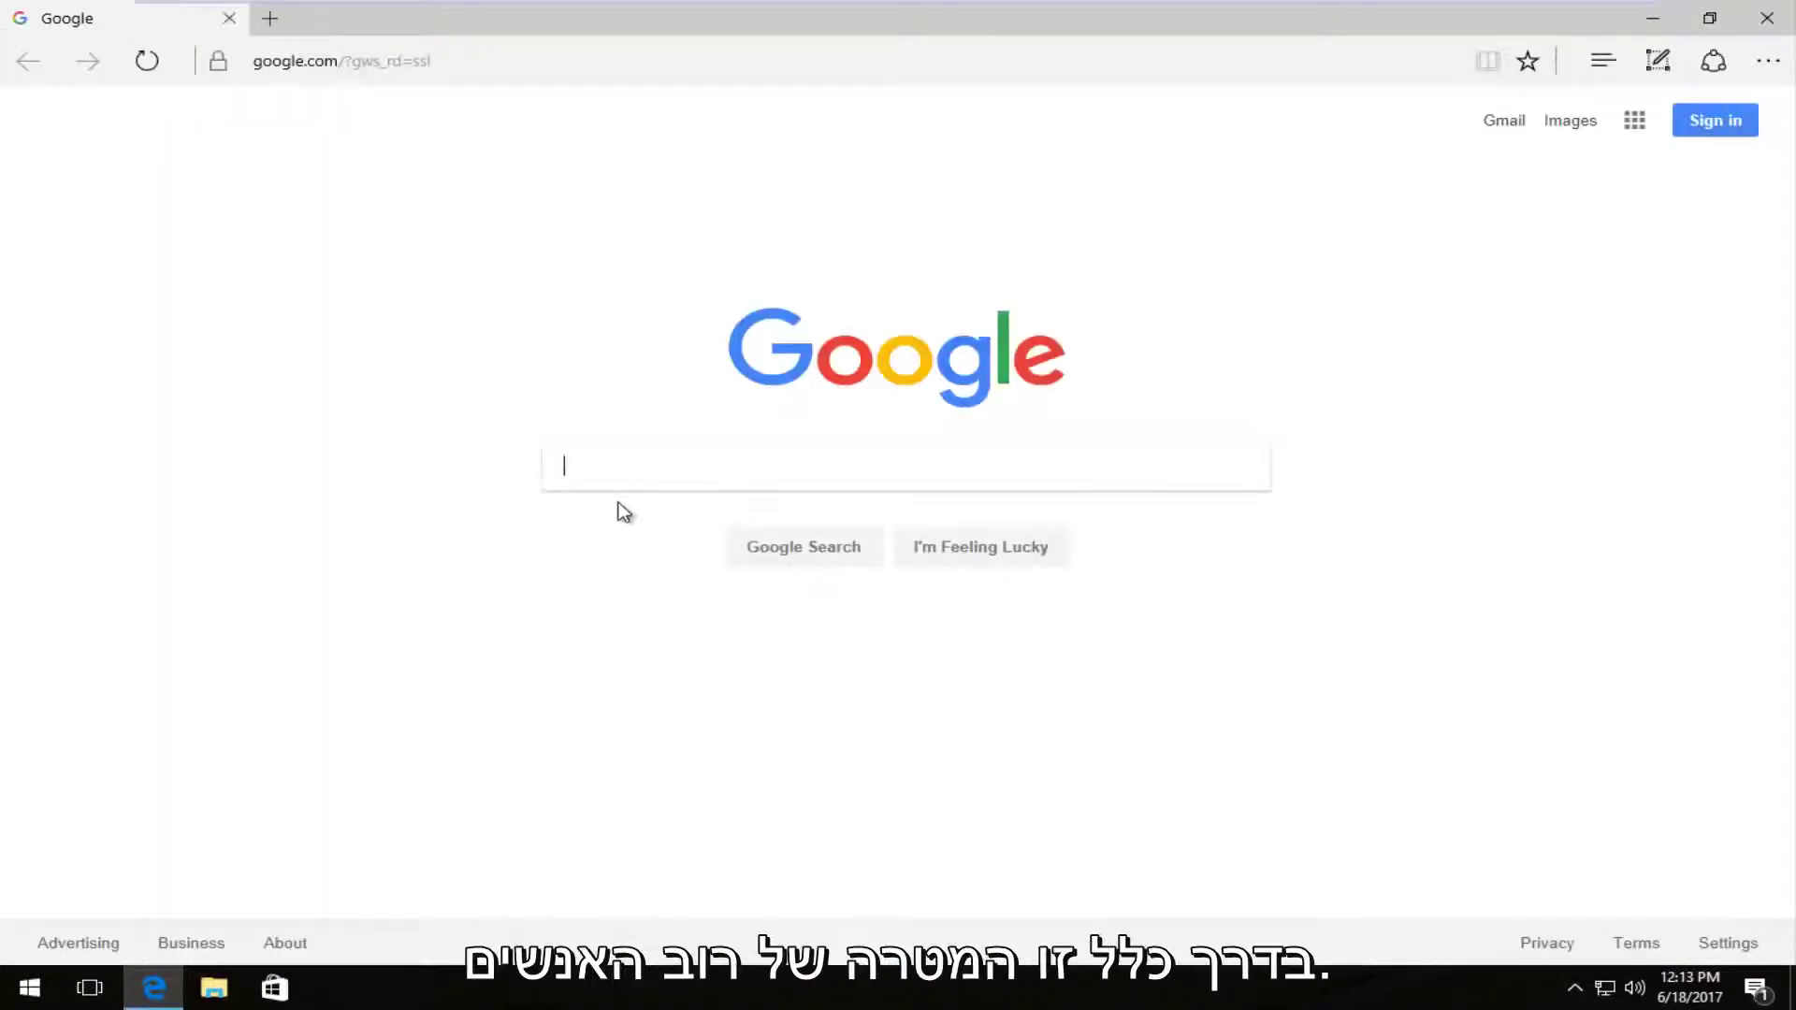
type("piriform ccleaner")
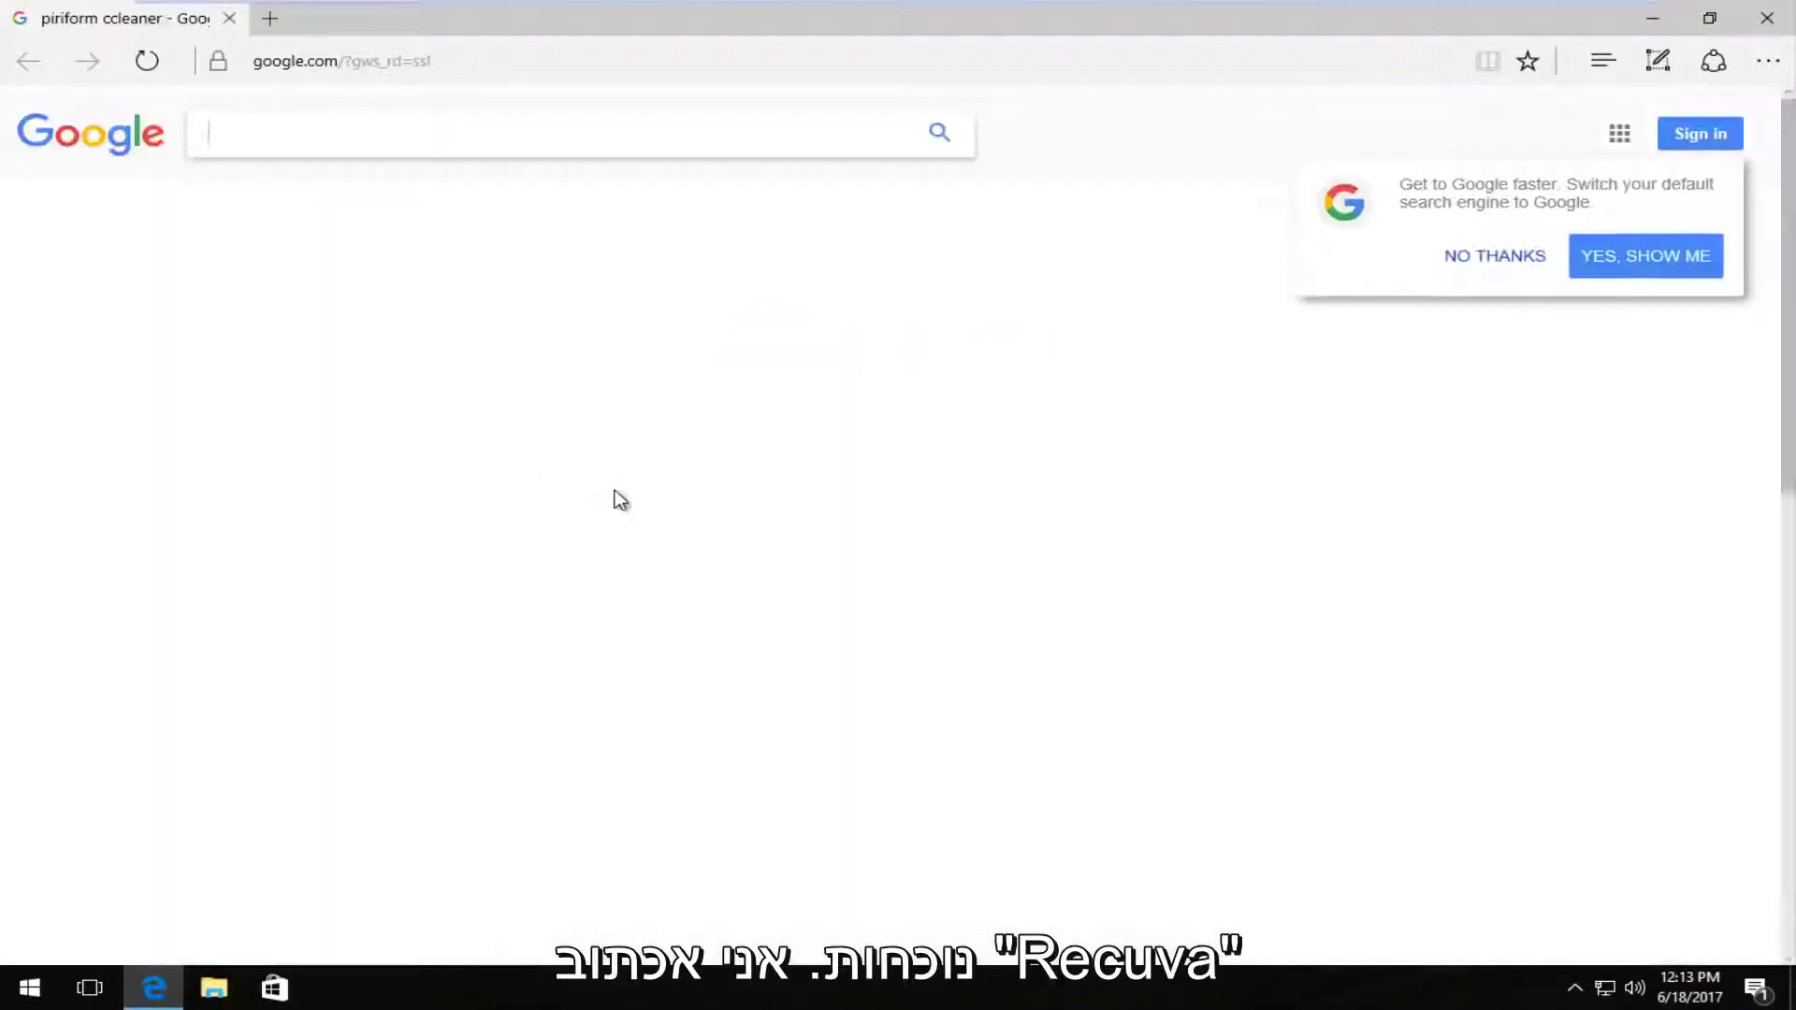
type("r")
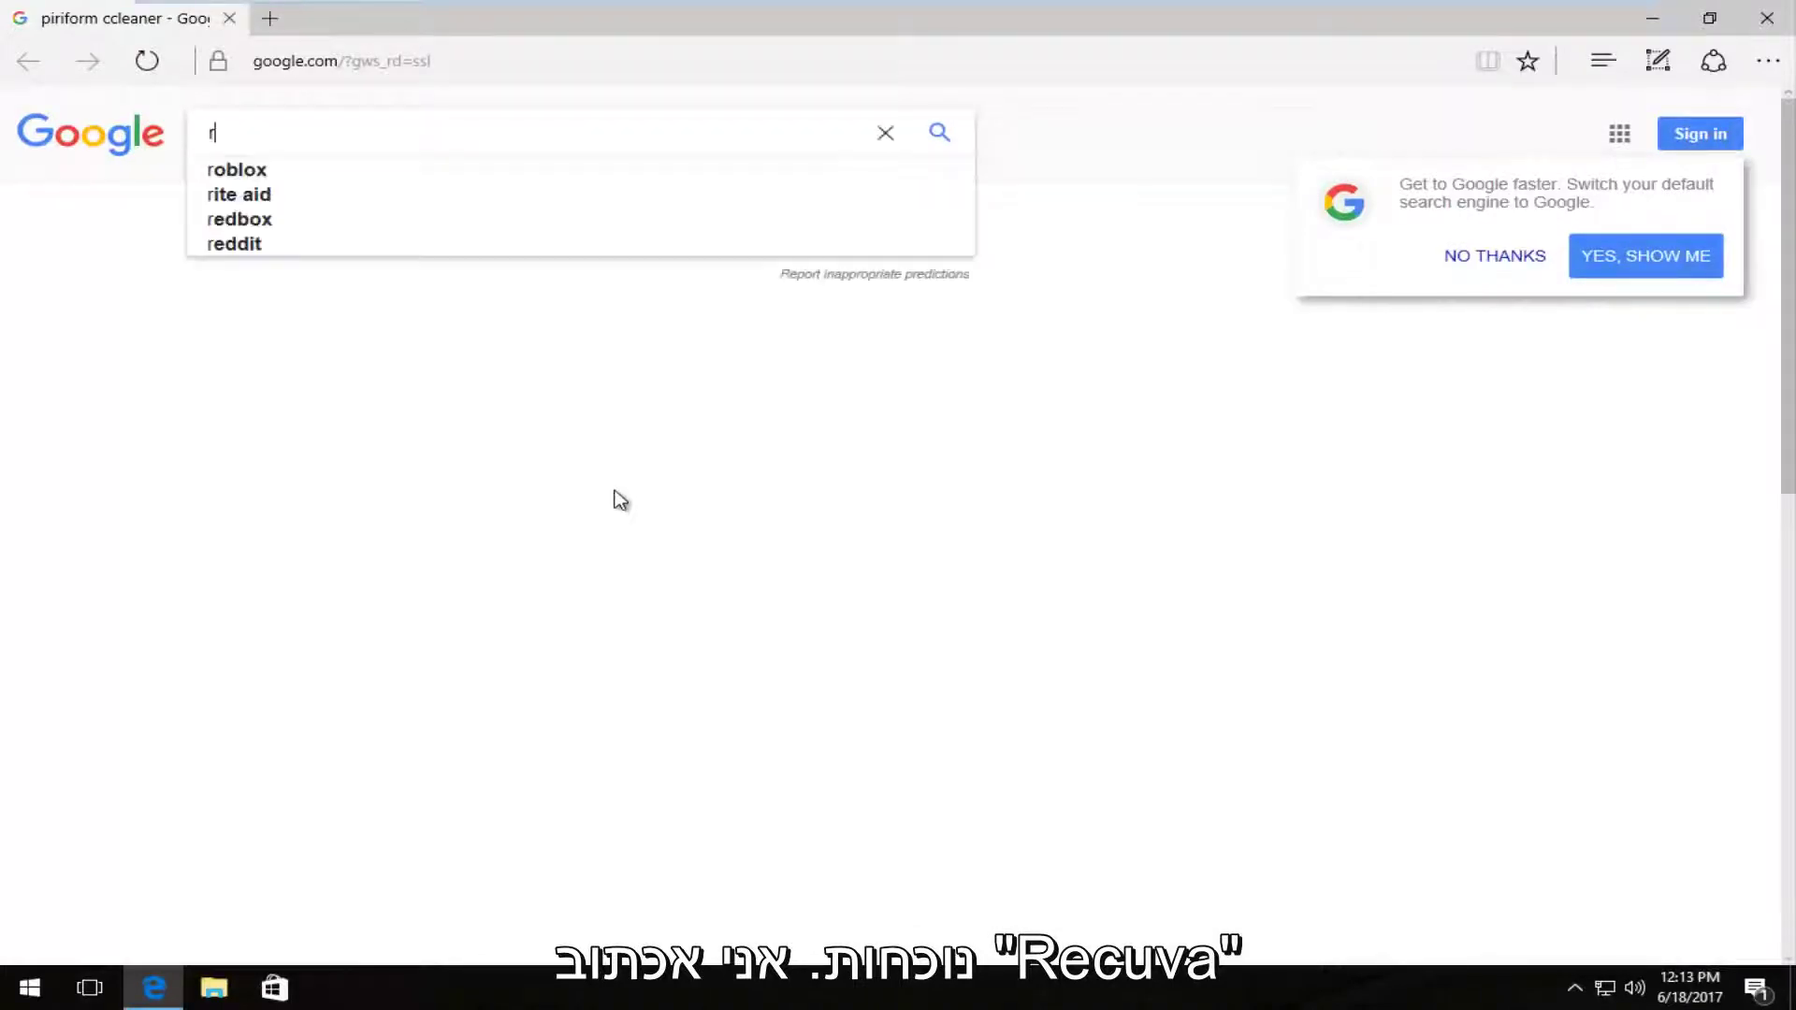
type("ecuva")
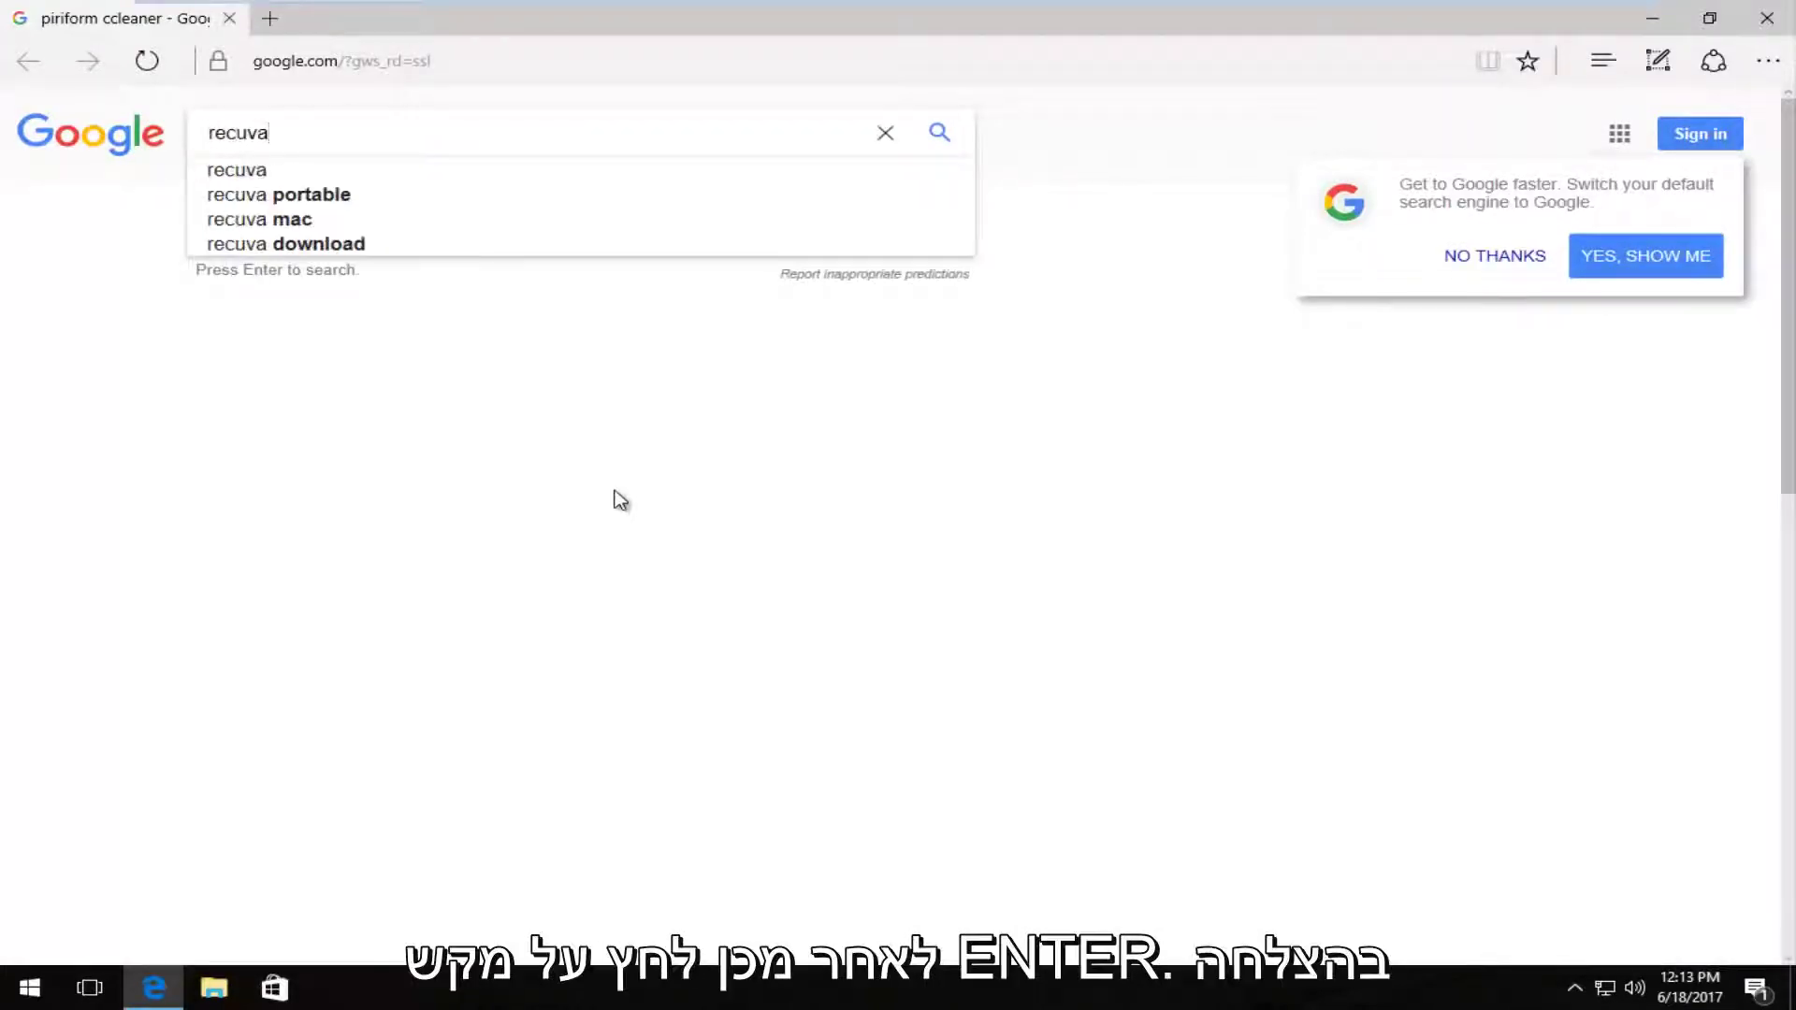
key("Return")
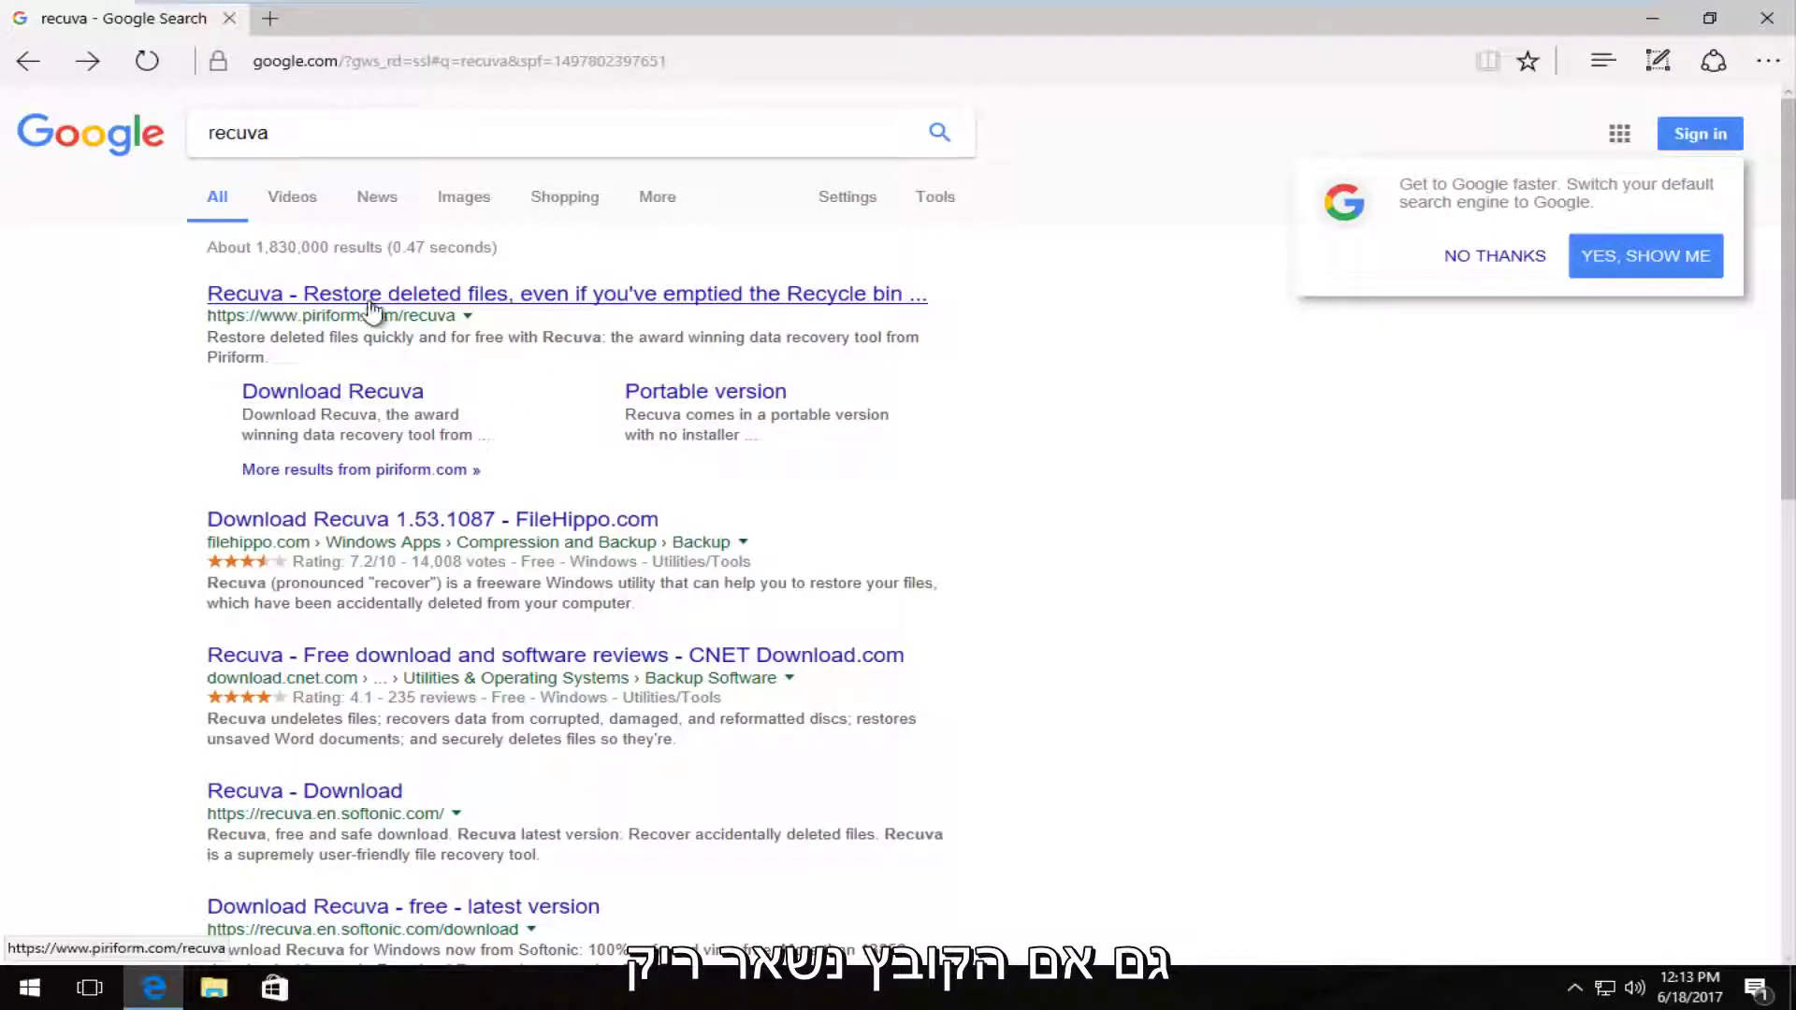
Open Piriform's Recuva page from the first search result.
double_click(323, 318)
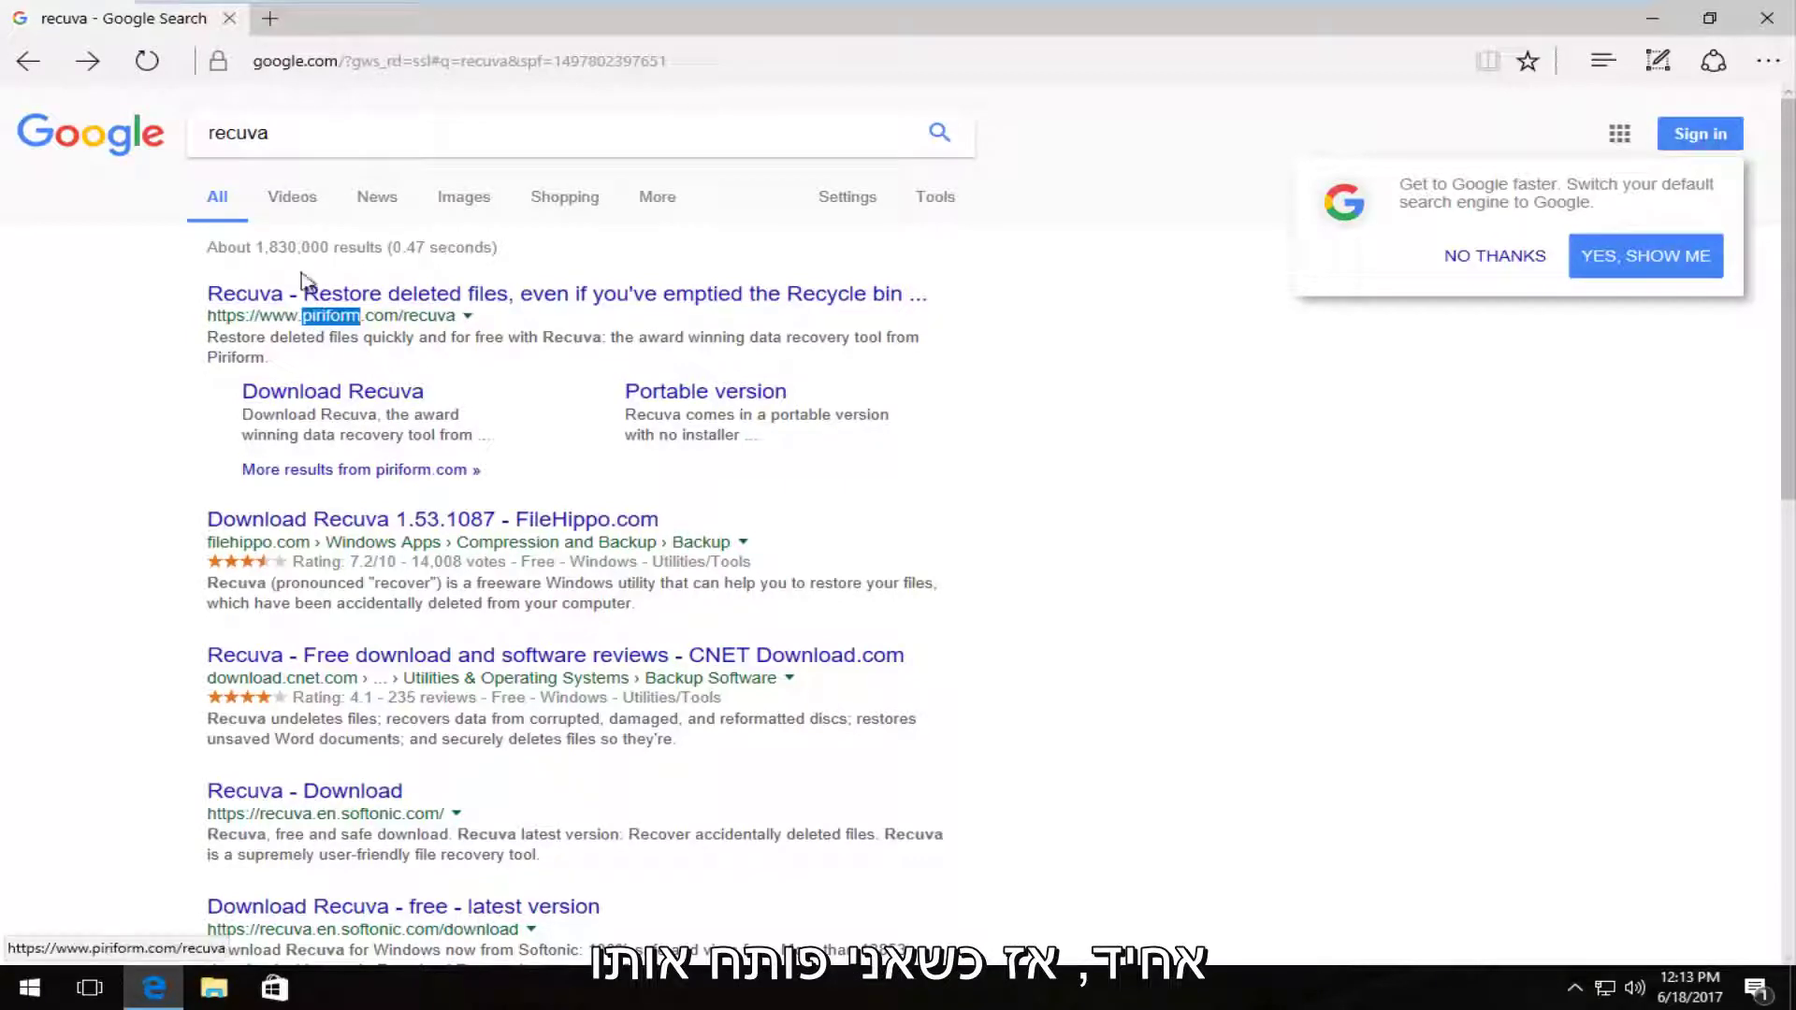
left_click(285, 299)
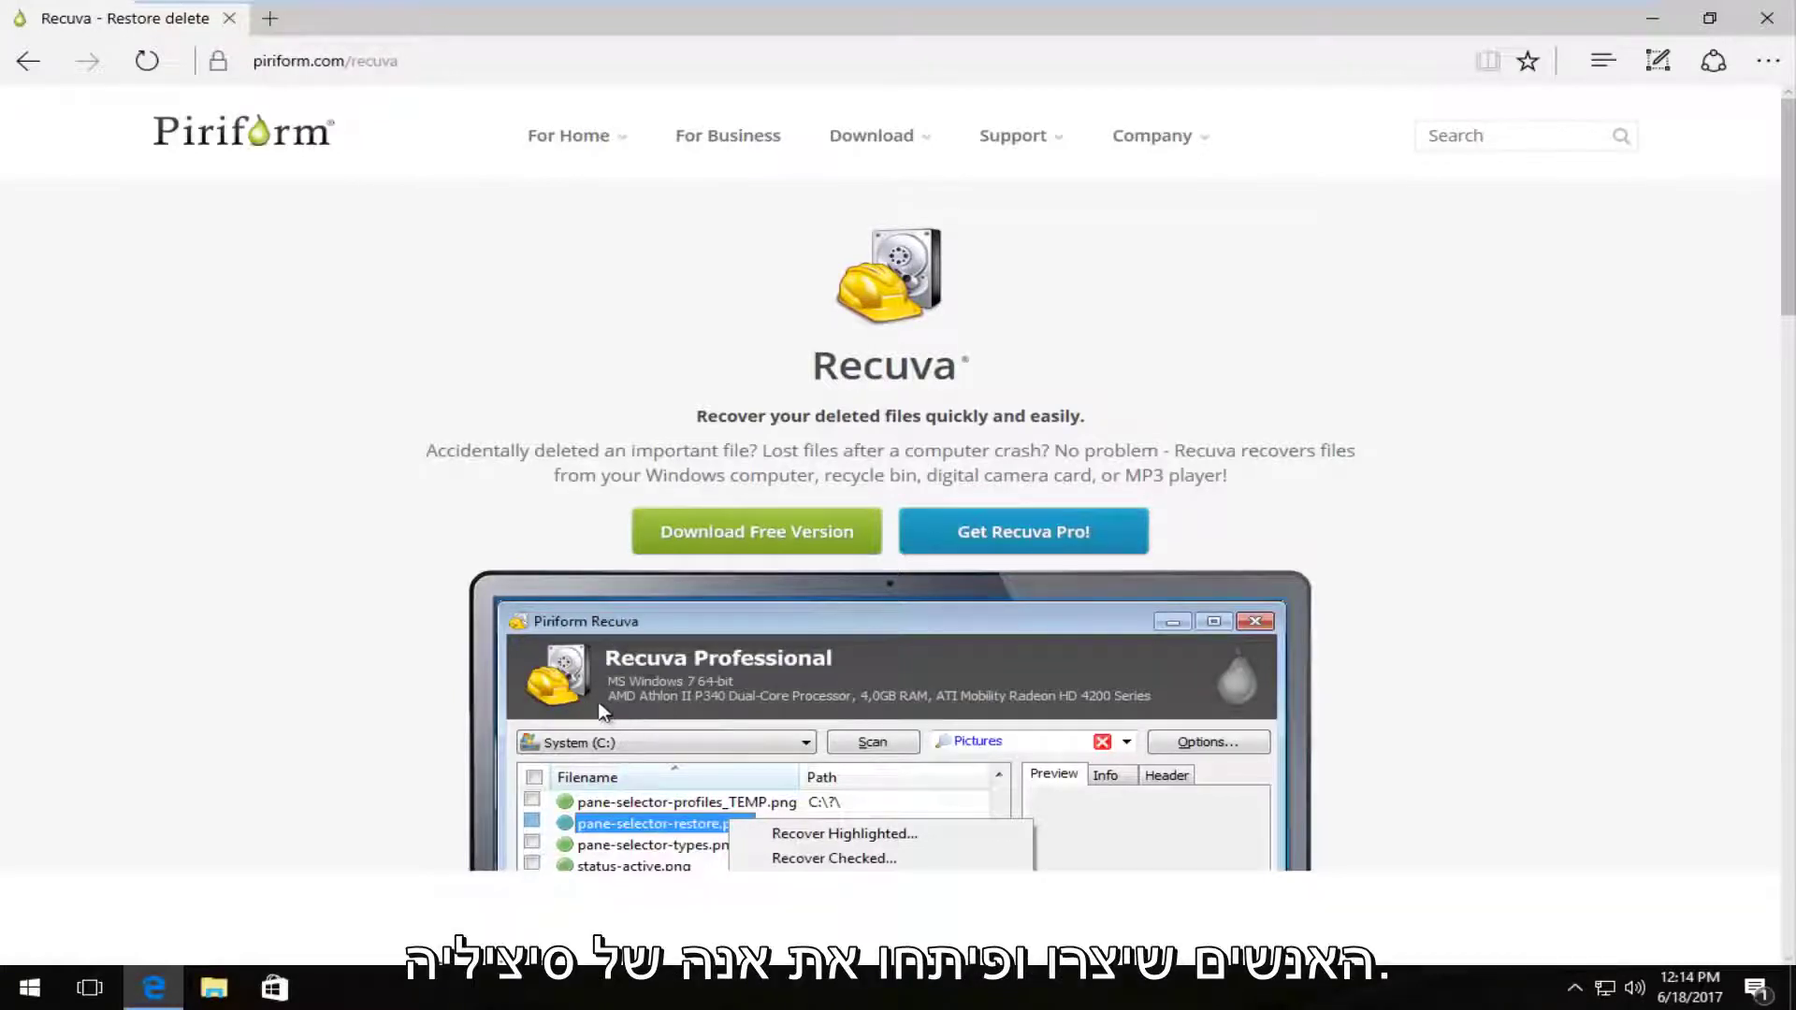
scroll(603, 713, "down", 2)
scroll(598, 603, "up", 2)
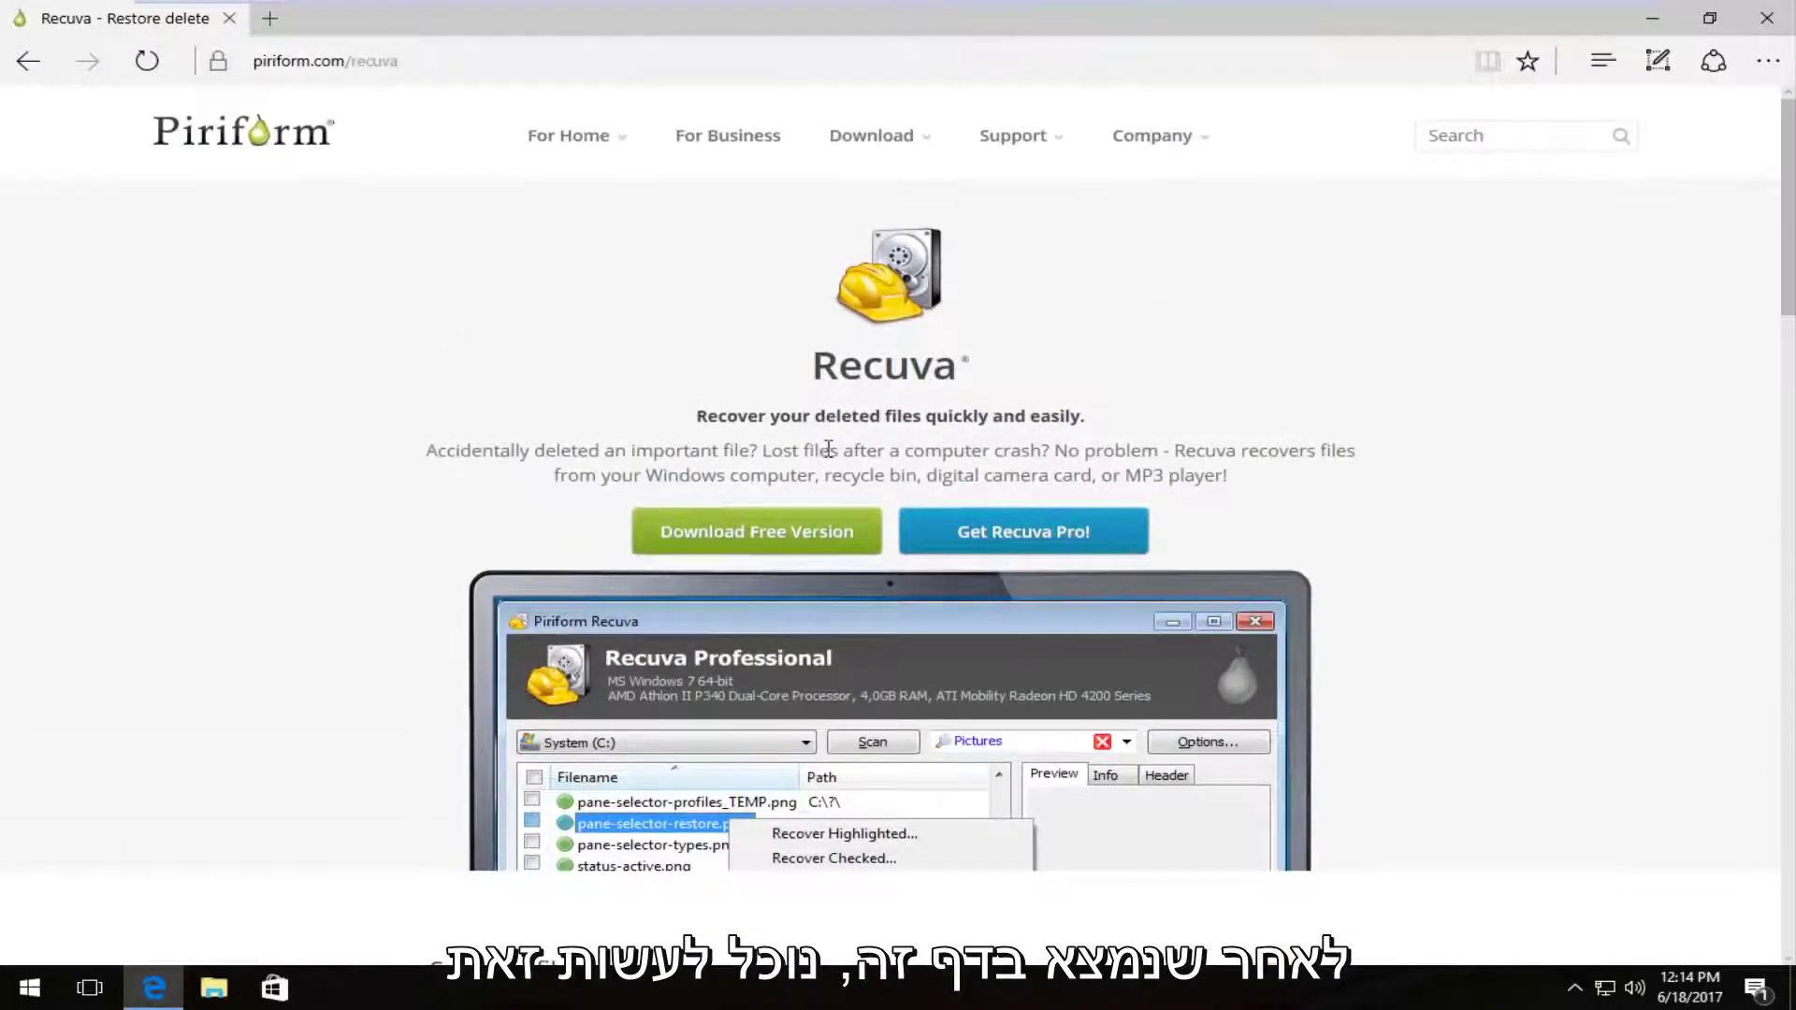
Choose free Recuva from Piriform.com and save the rcsetup153.exe installer.
left_click(789, 537)
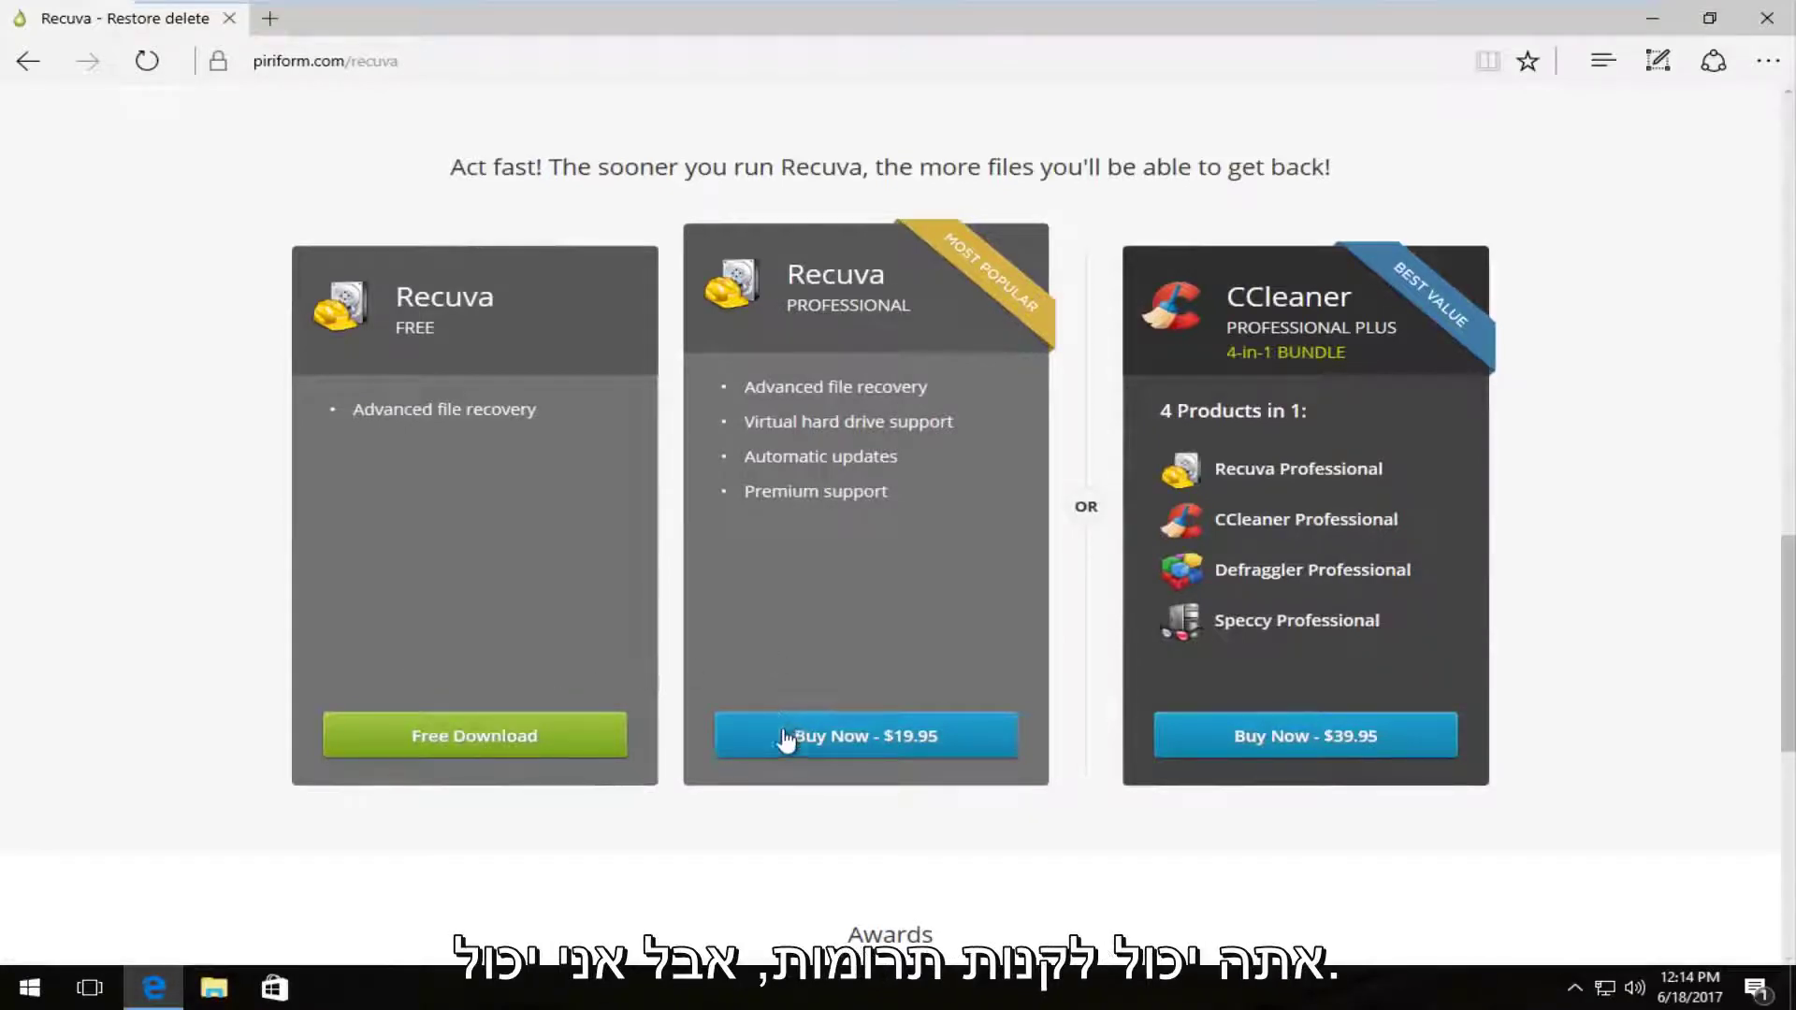
left_click(447, 742)
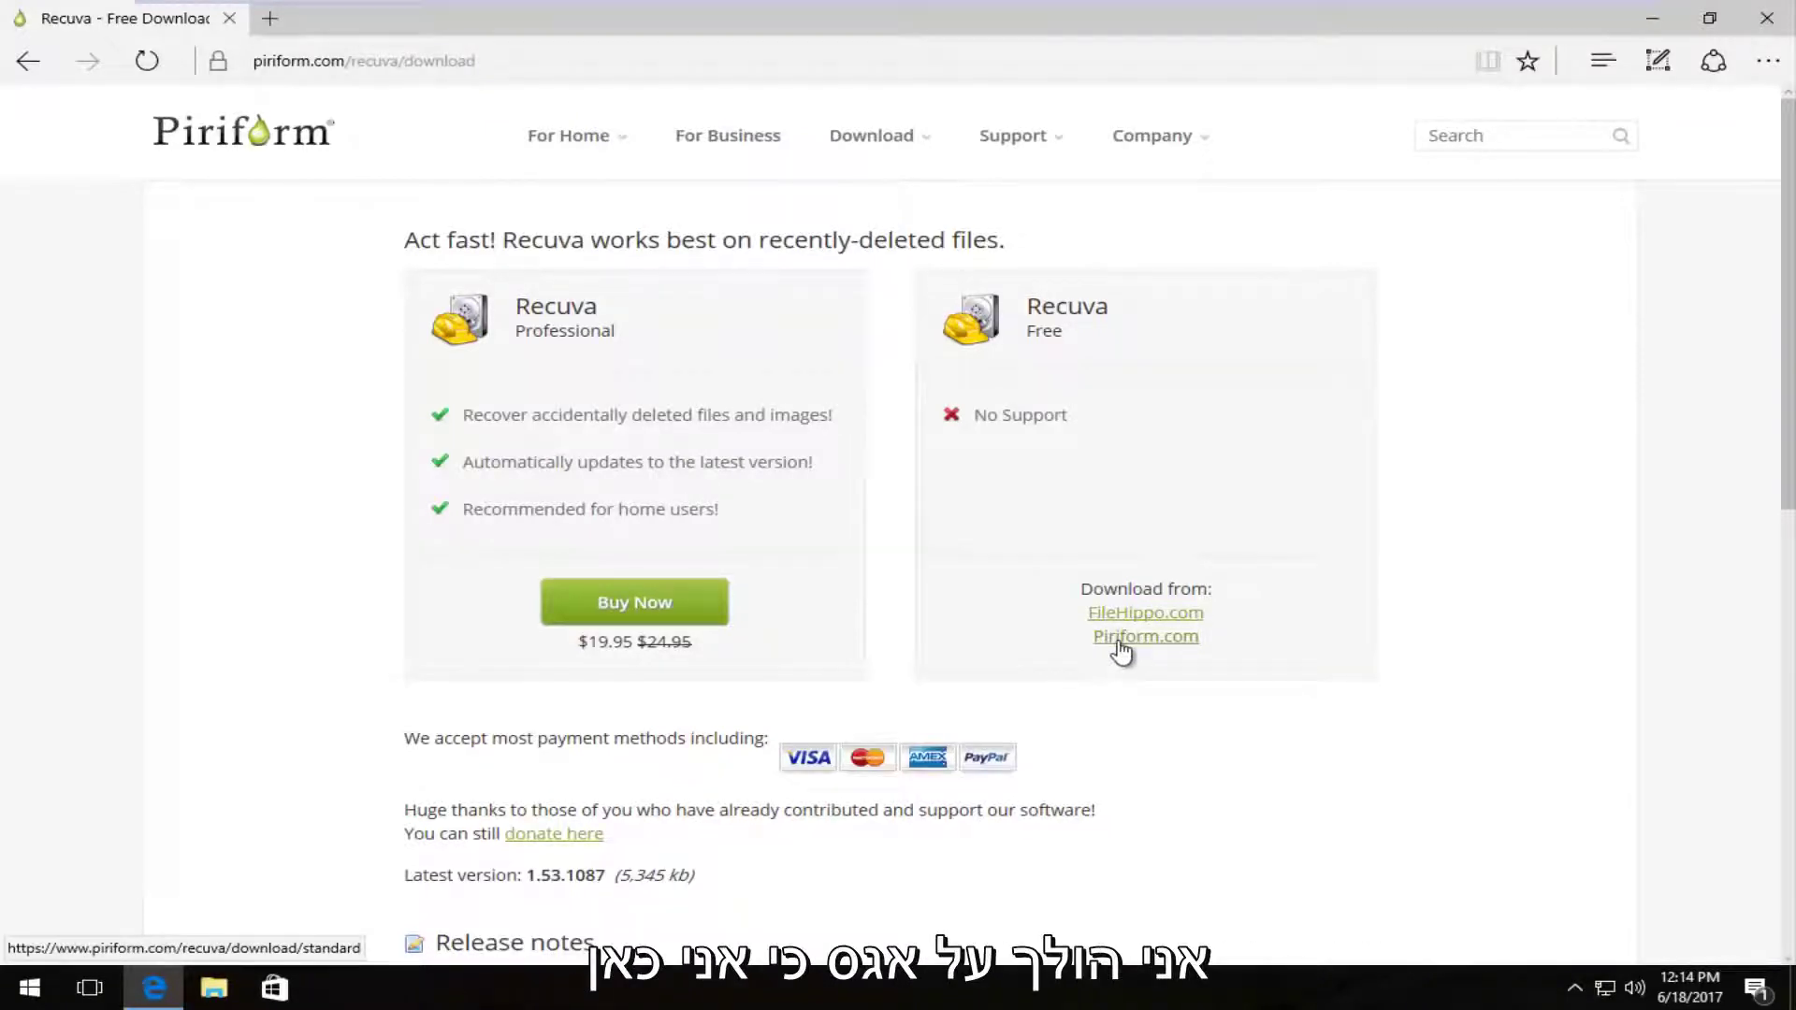
left_click(1122, 646)
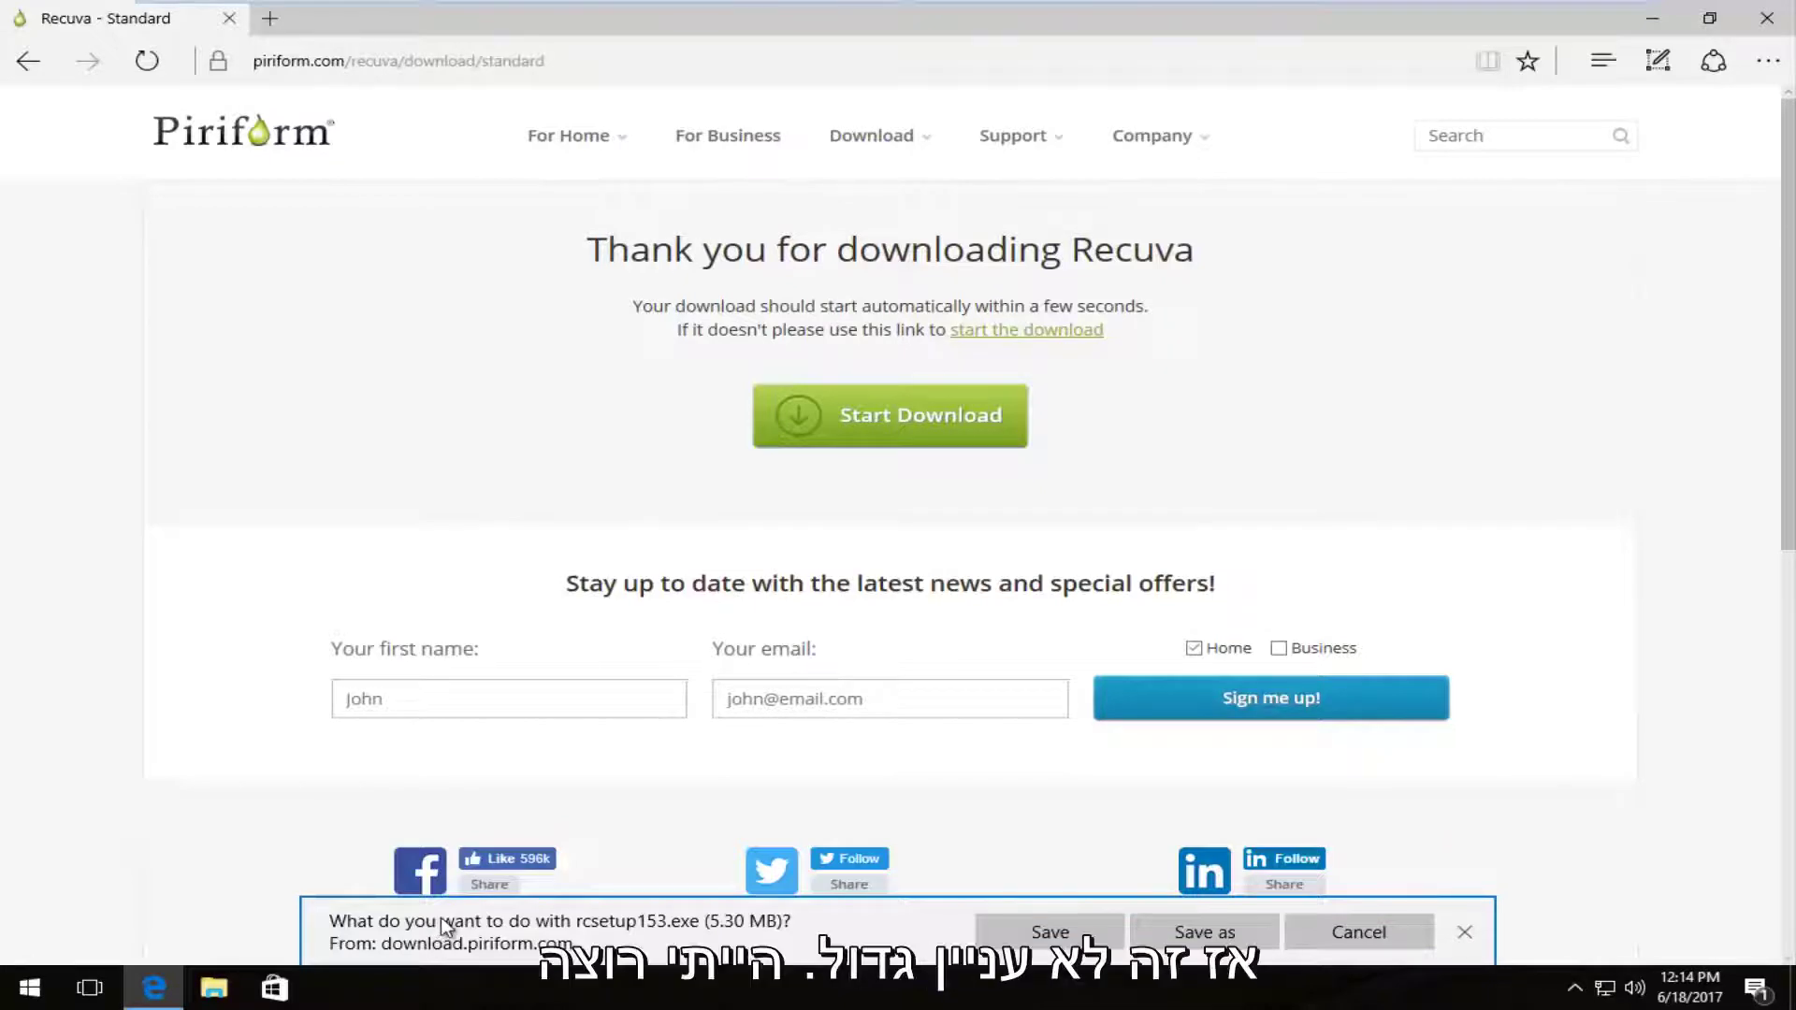
left_click(997, 933)
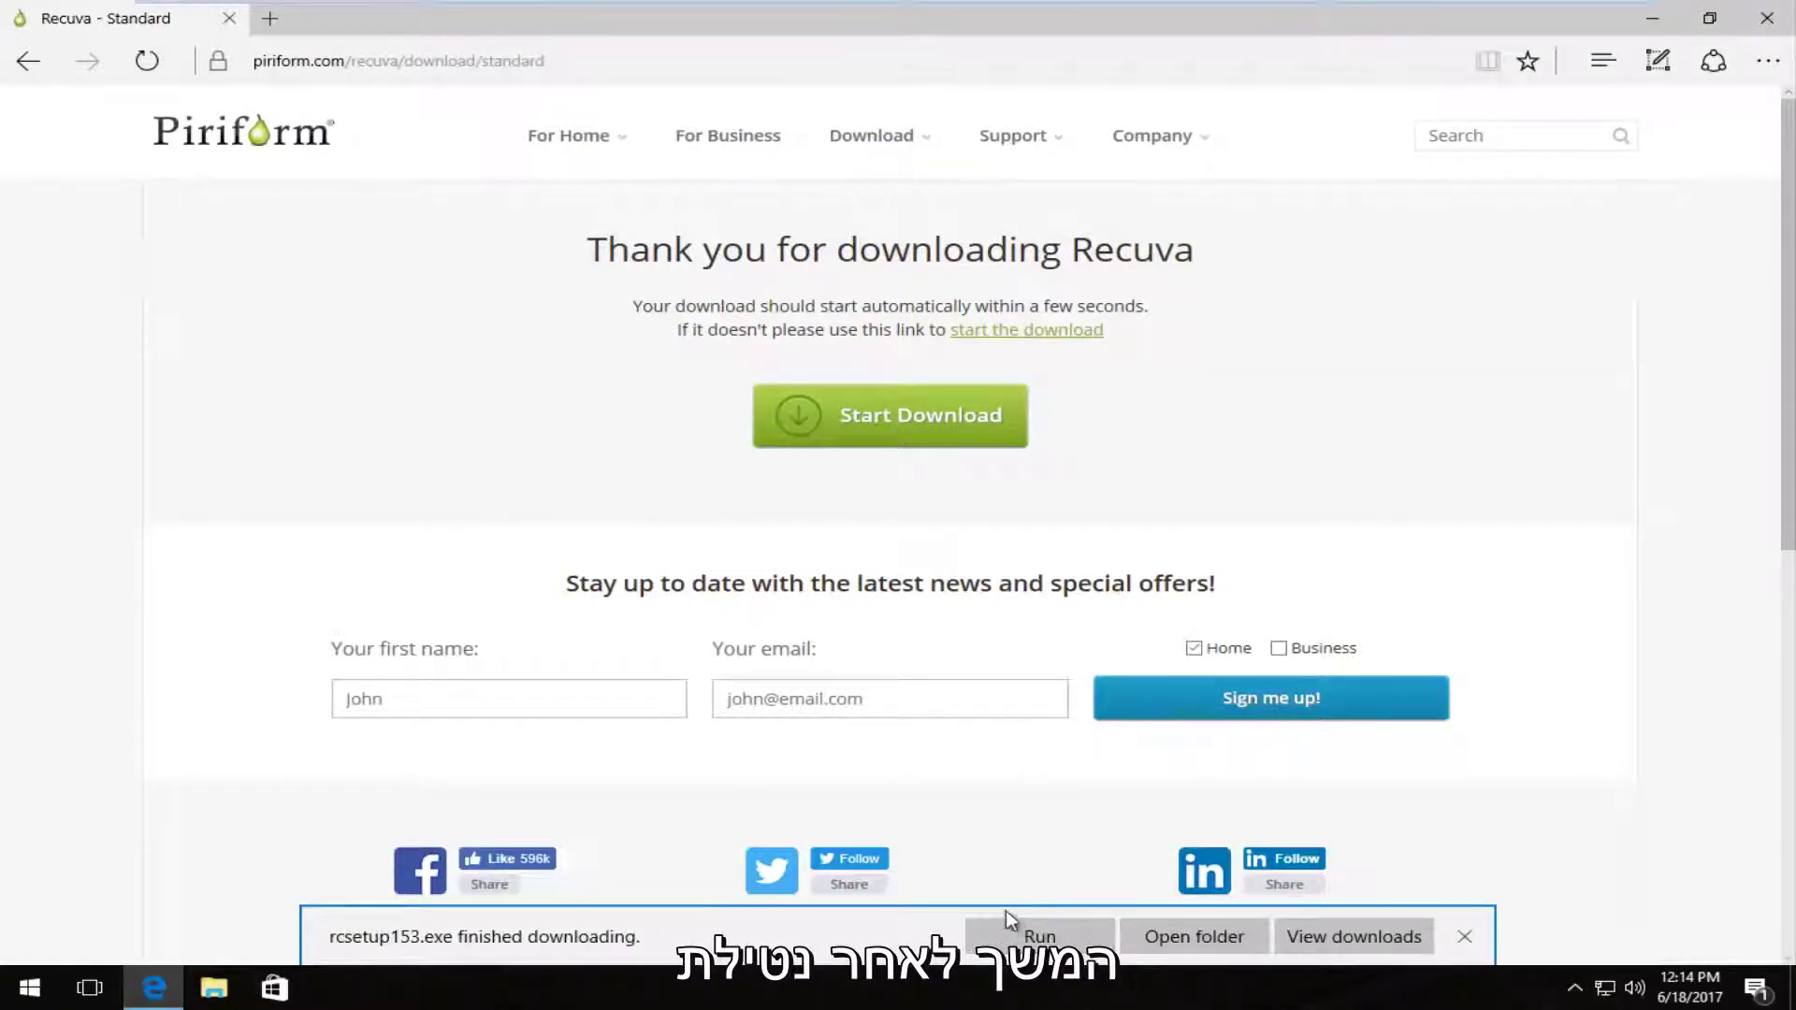
Run rcsetup153.exe, allow it in User Account Control, and install Recuva v1.53 with default options.
left_click(1004, 933)
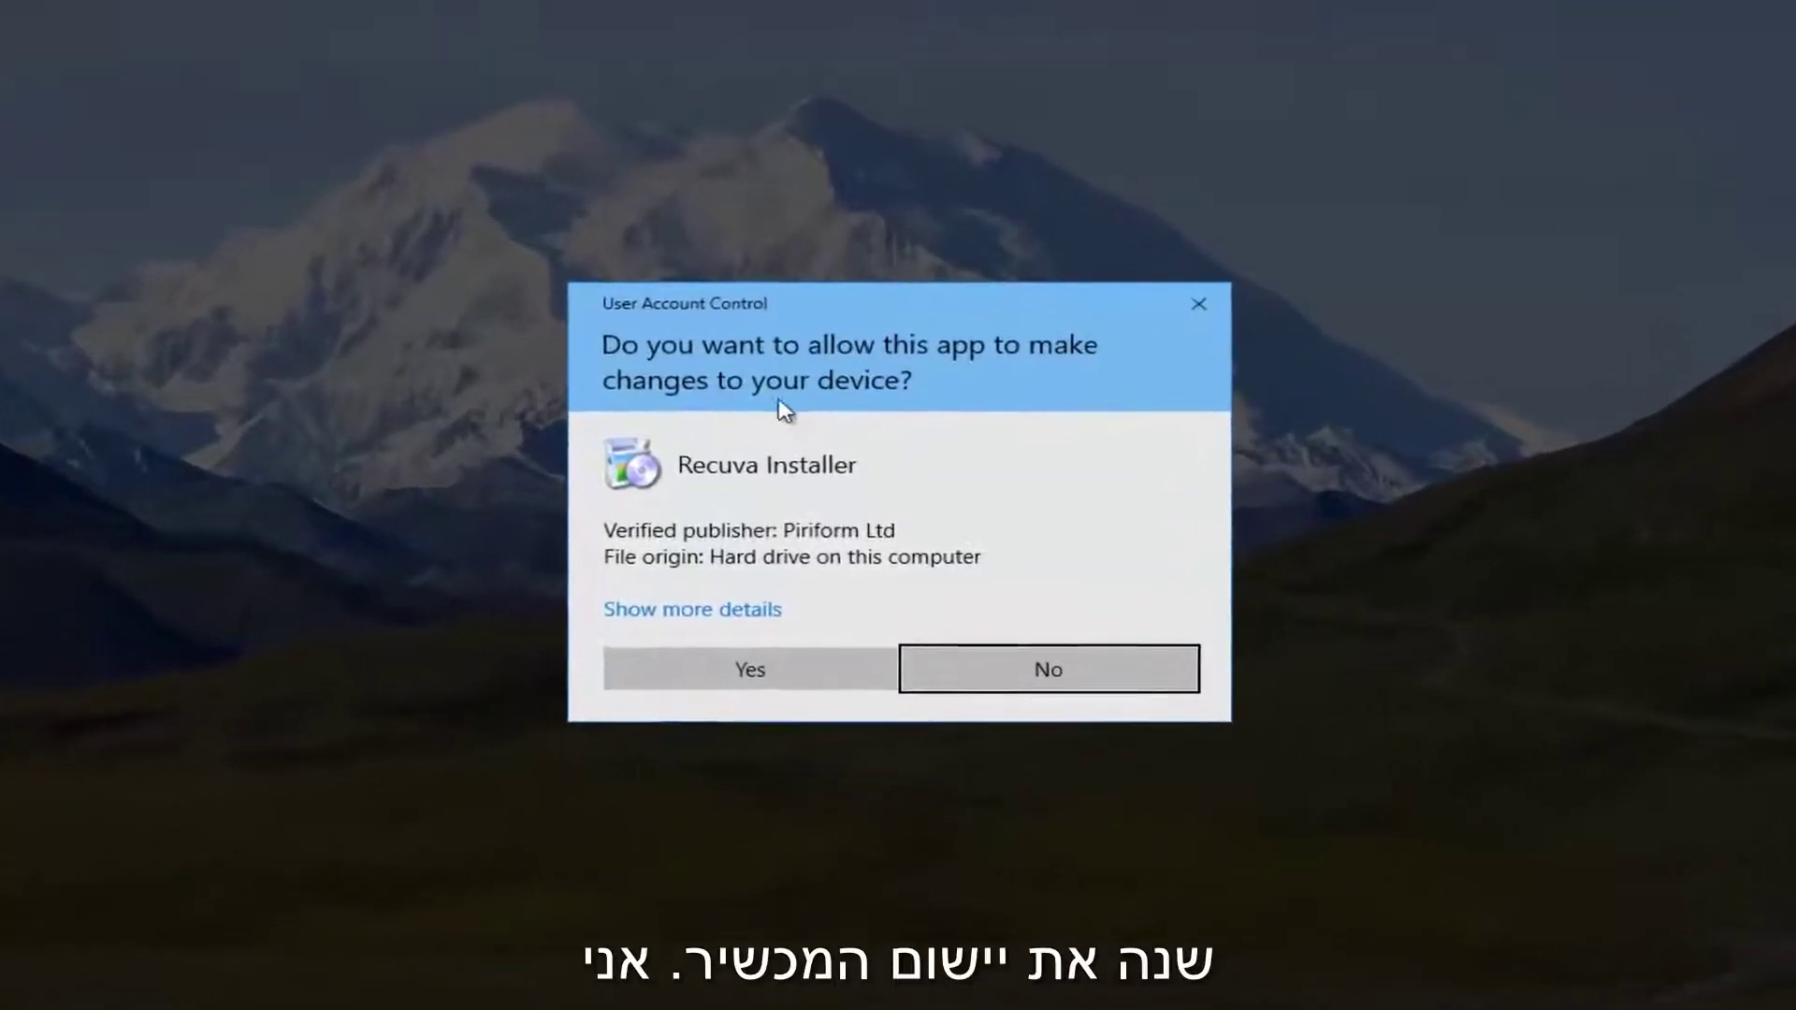
left_click(744, 670)
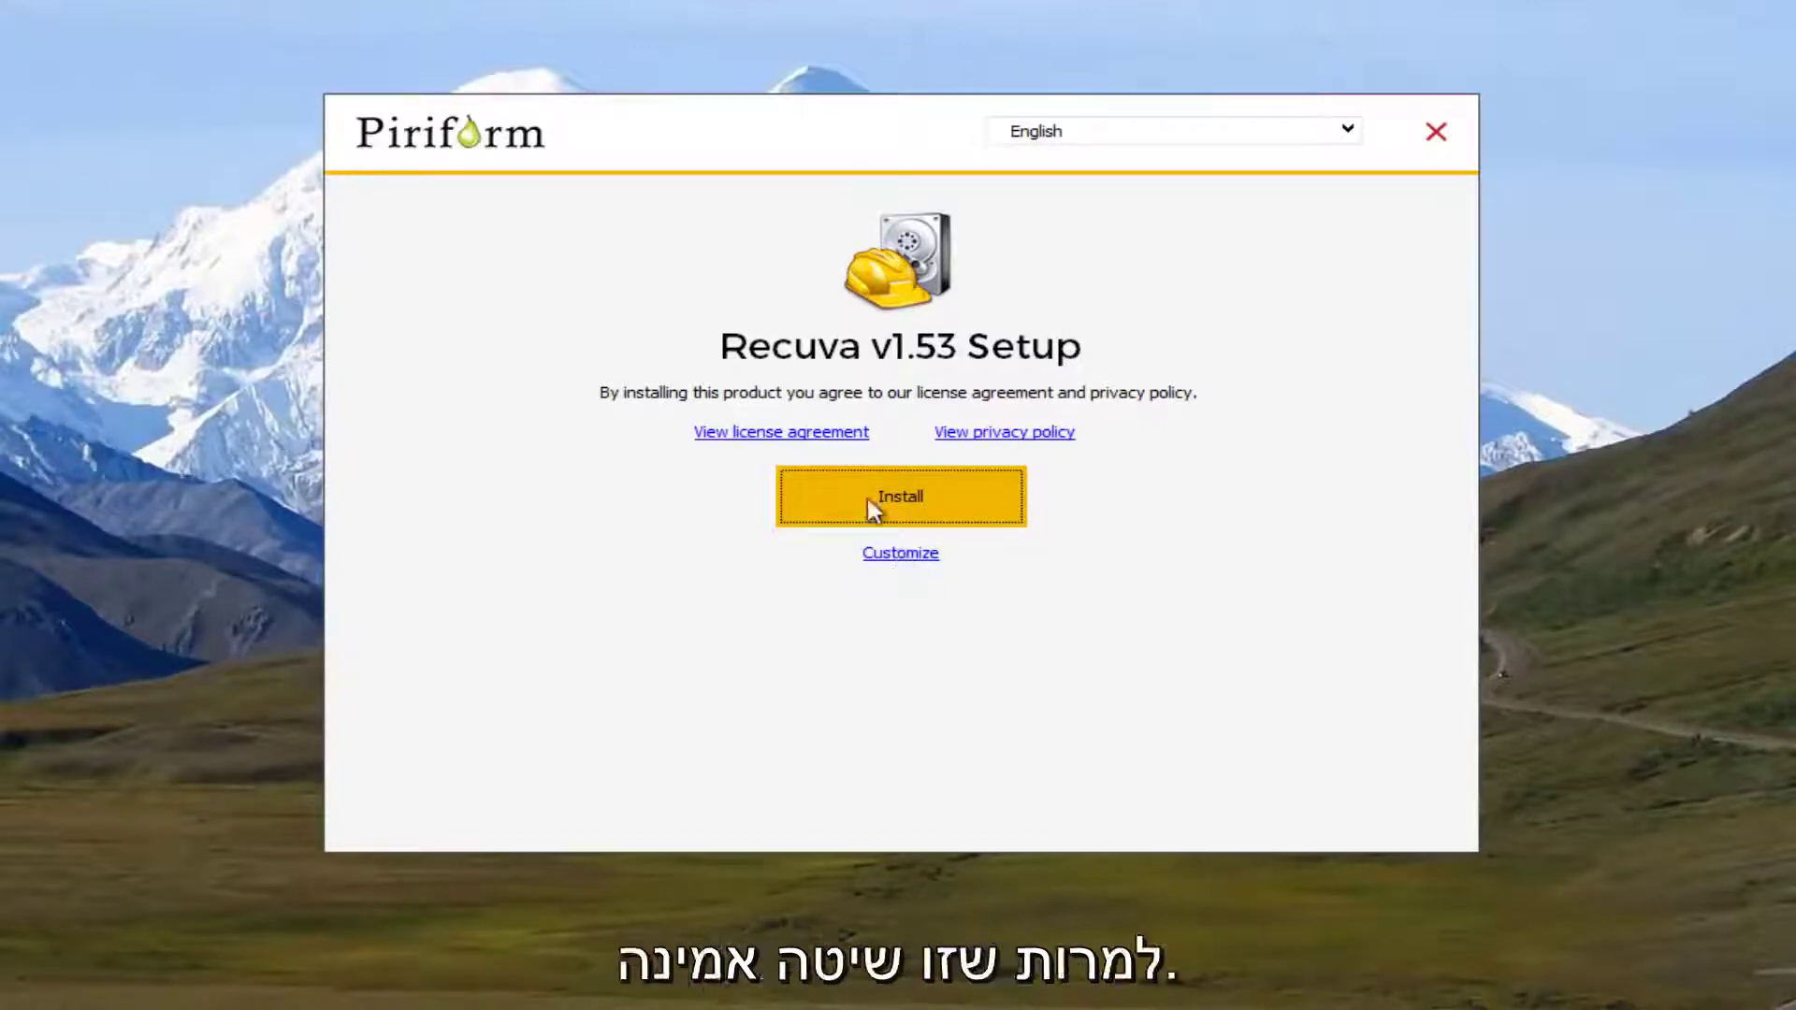
left_click(899, 559)
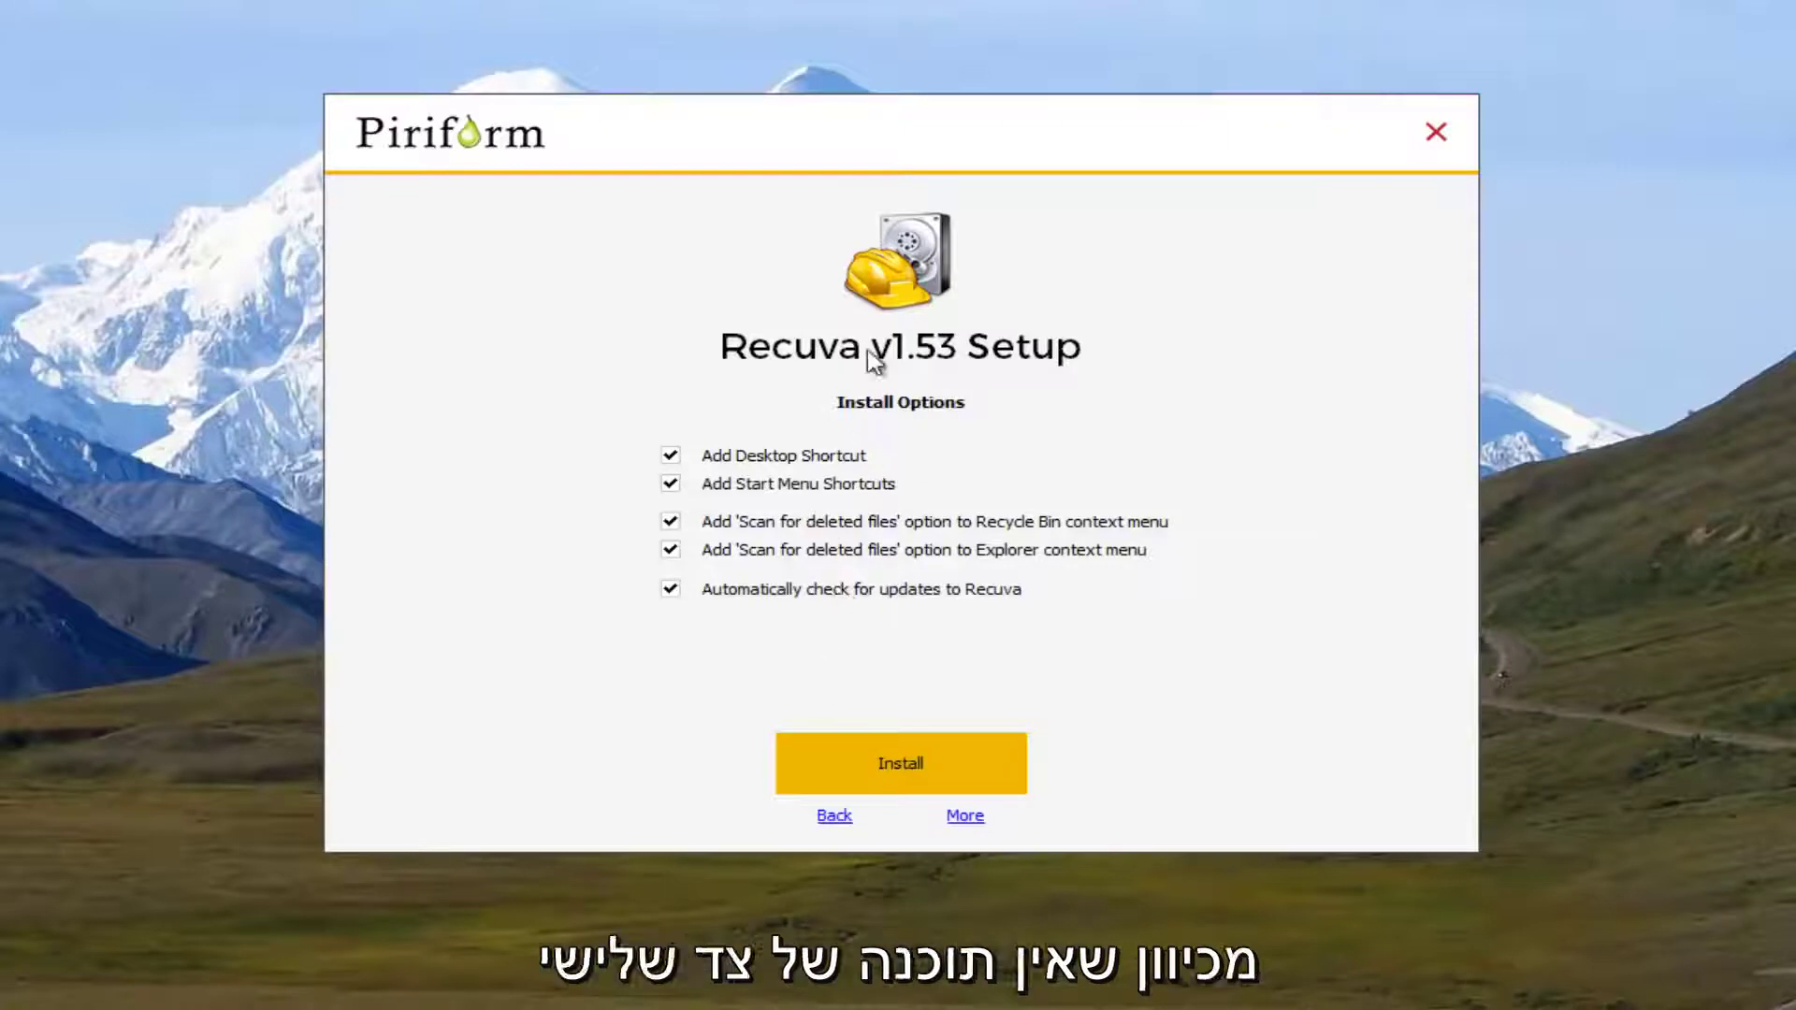
left_click(838, 769)
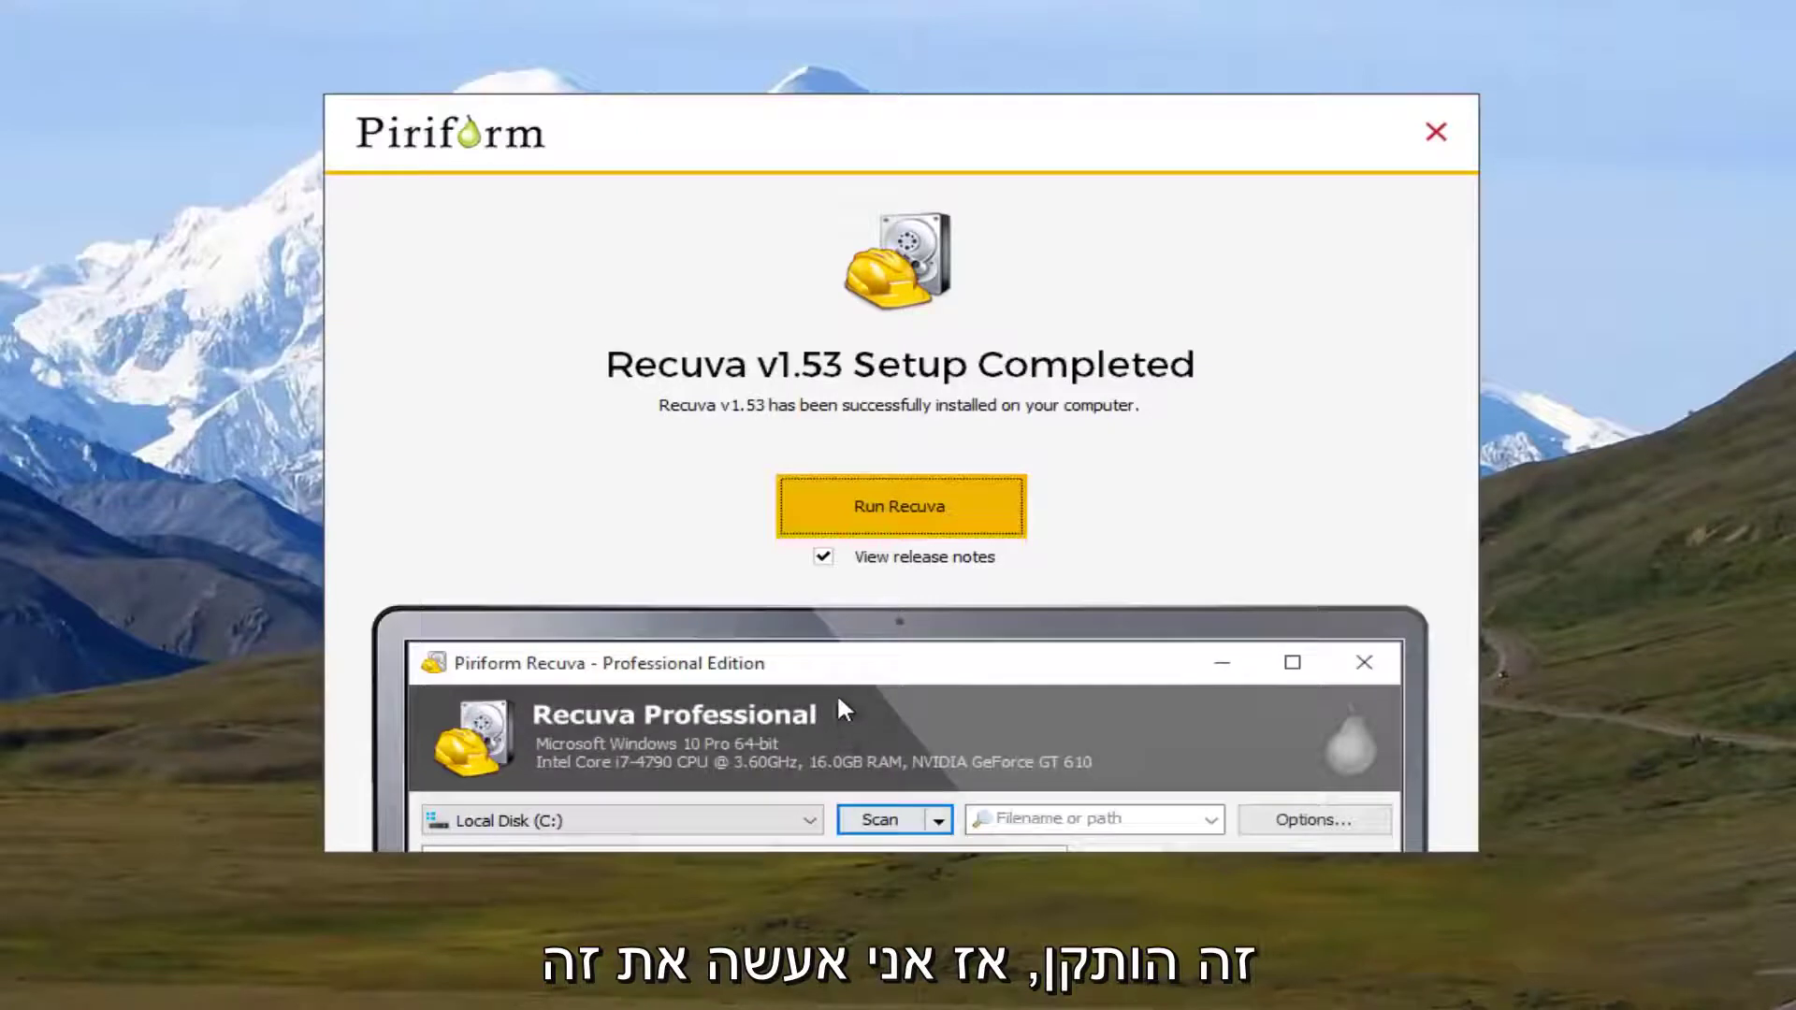
Skip the release notes and advance the Recuva wizard to the File type step.
left_click(824, 559)
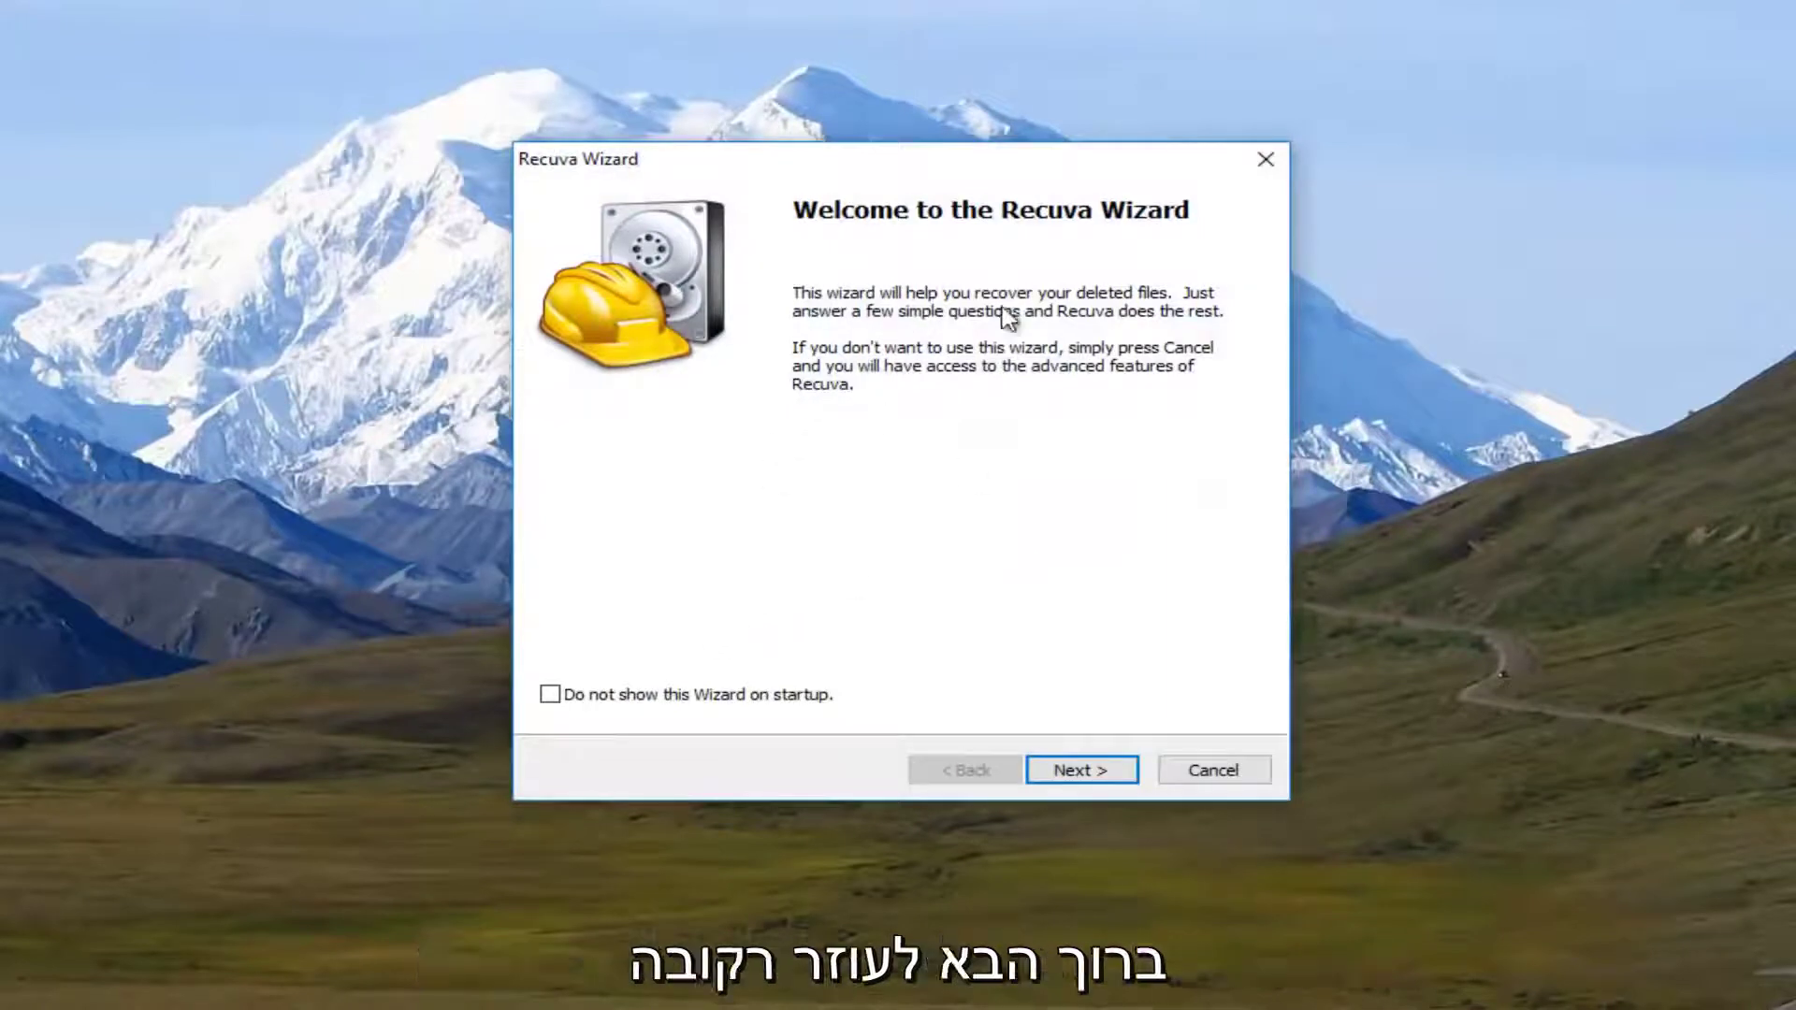
left_click(1075, 769)
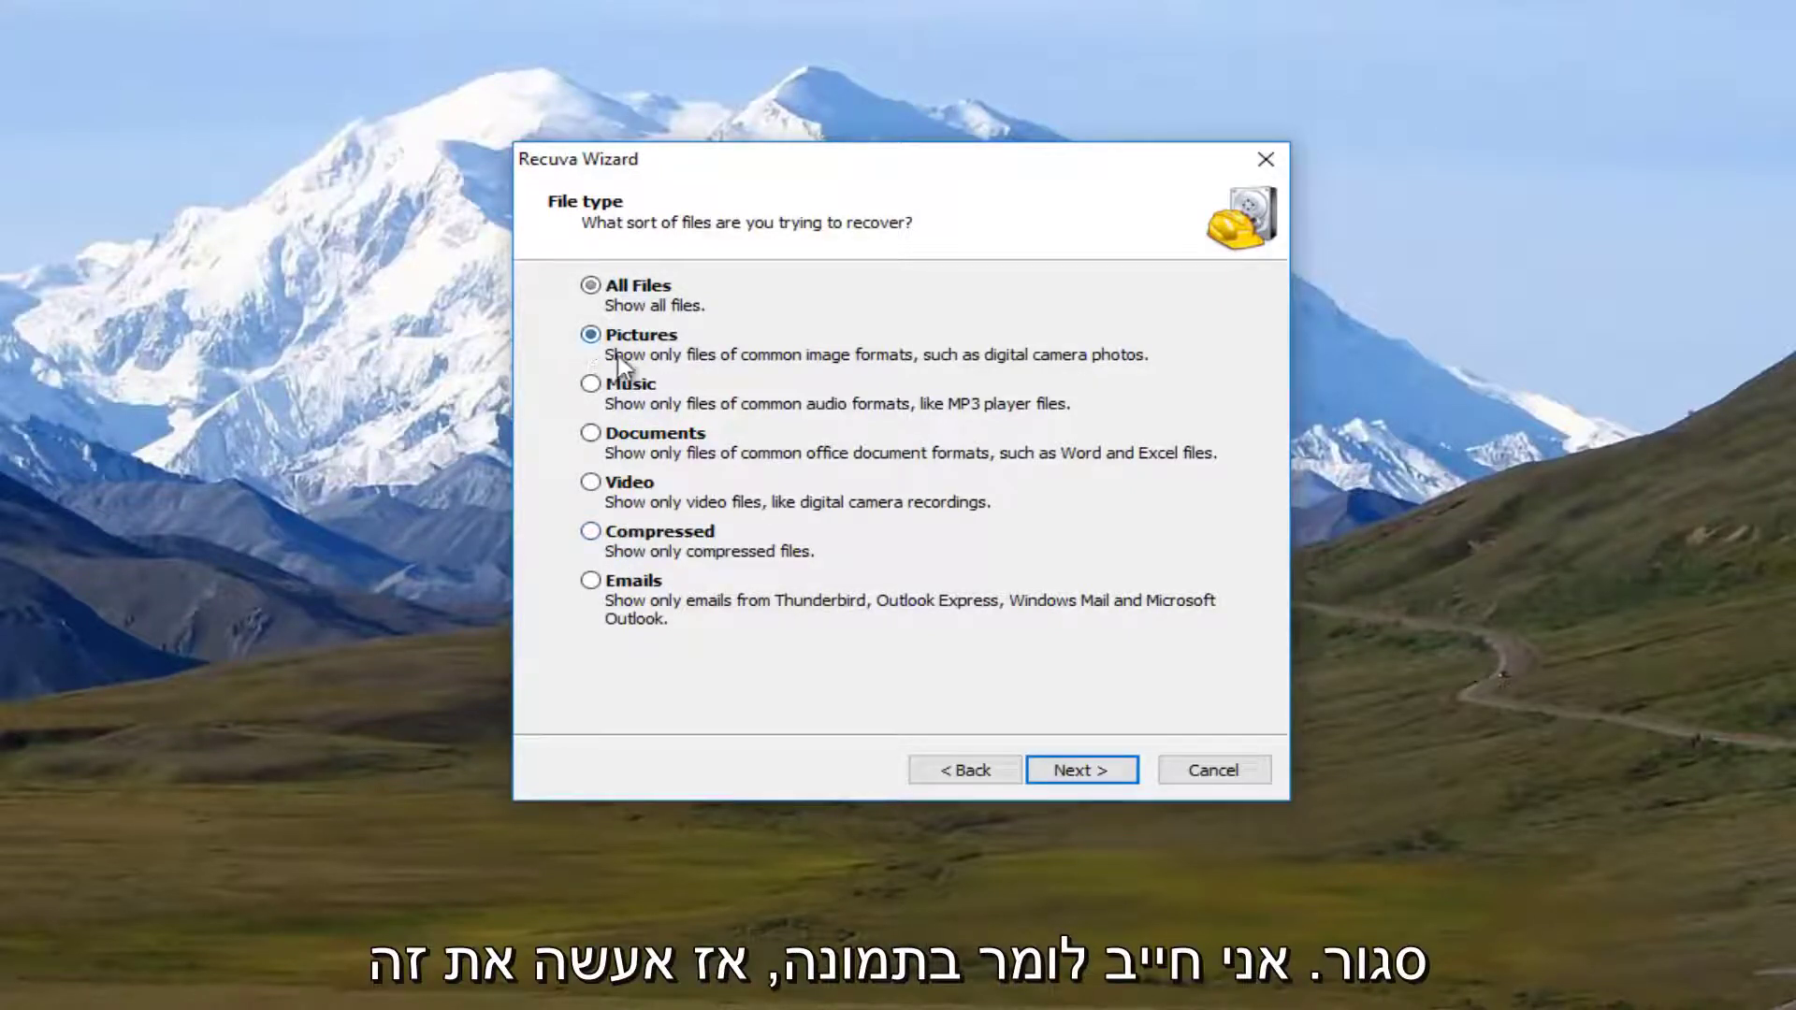
Set the file location to 'I'm not sure' instead of the Recycle Bin, reaching the Start page.
left_click(1078, 791)
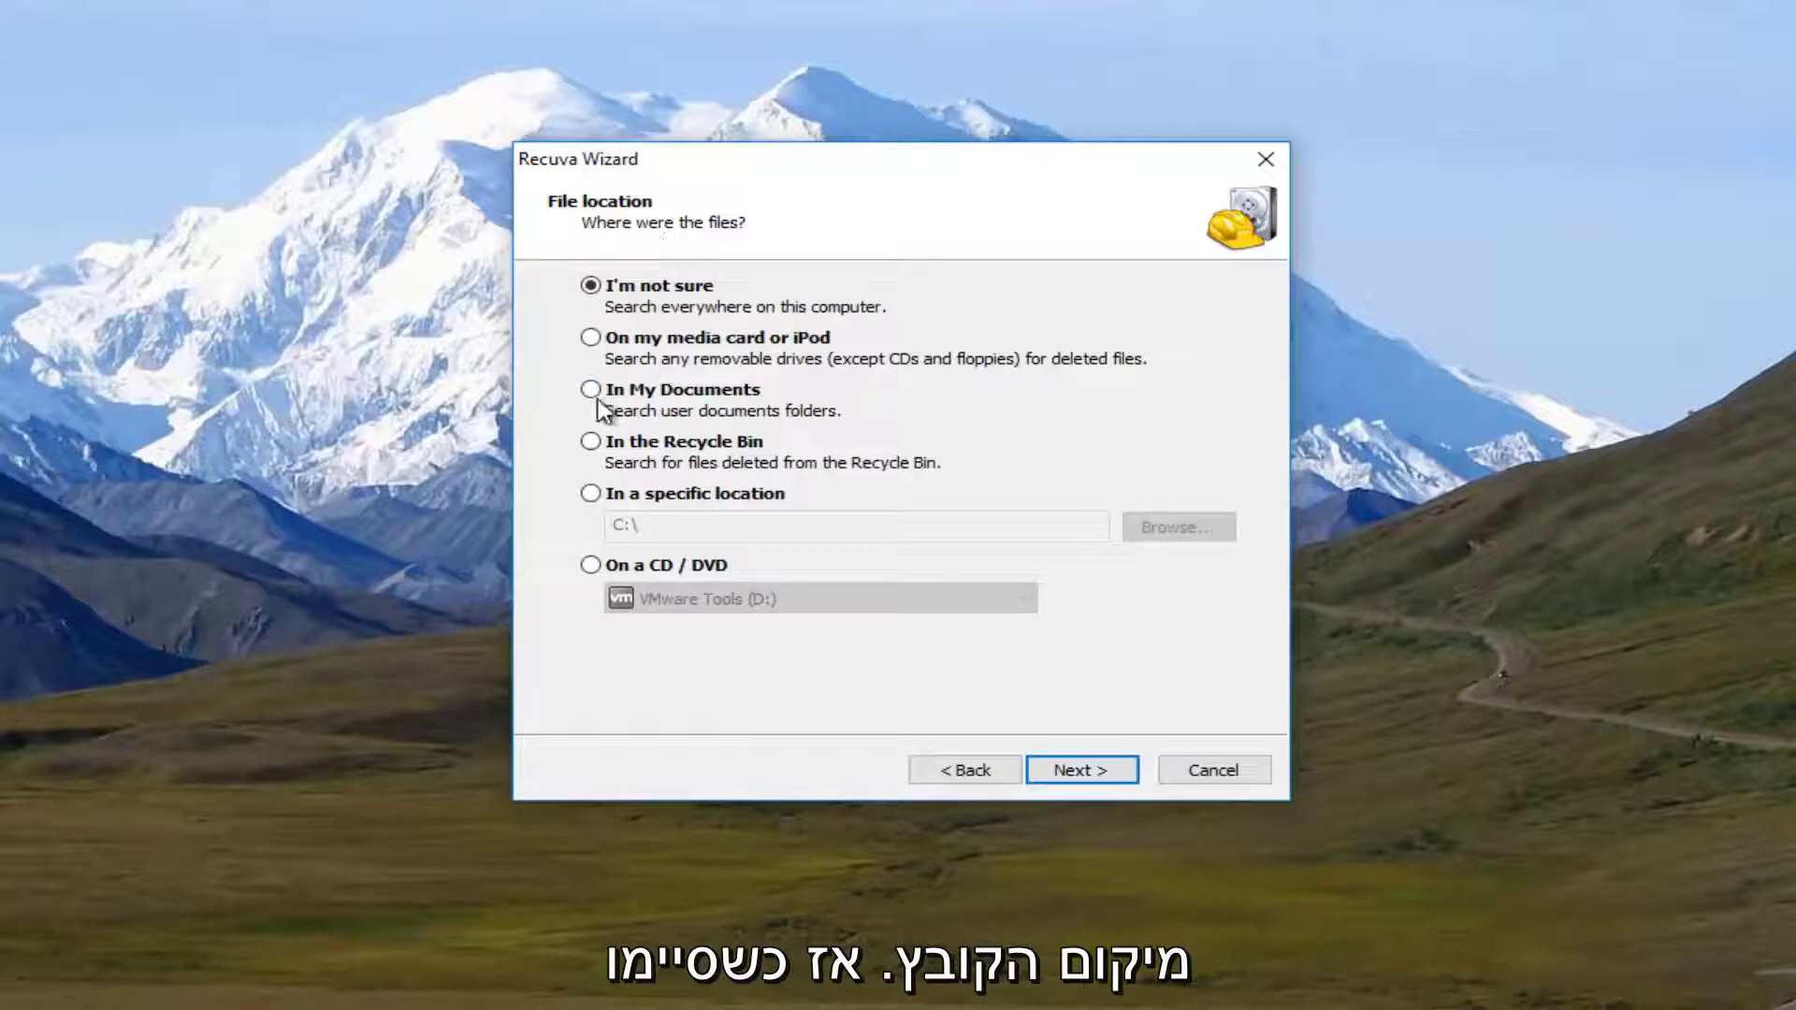
left_click(612, 453)
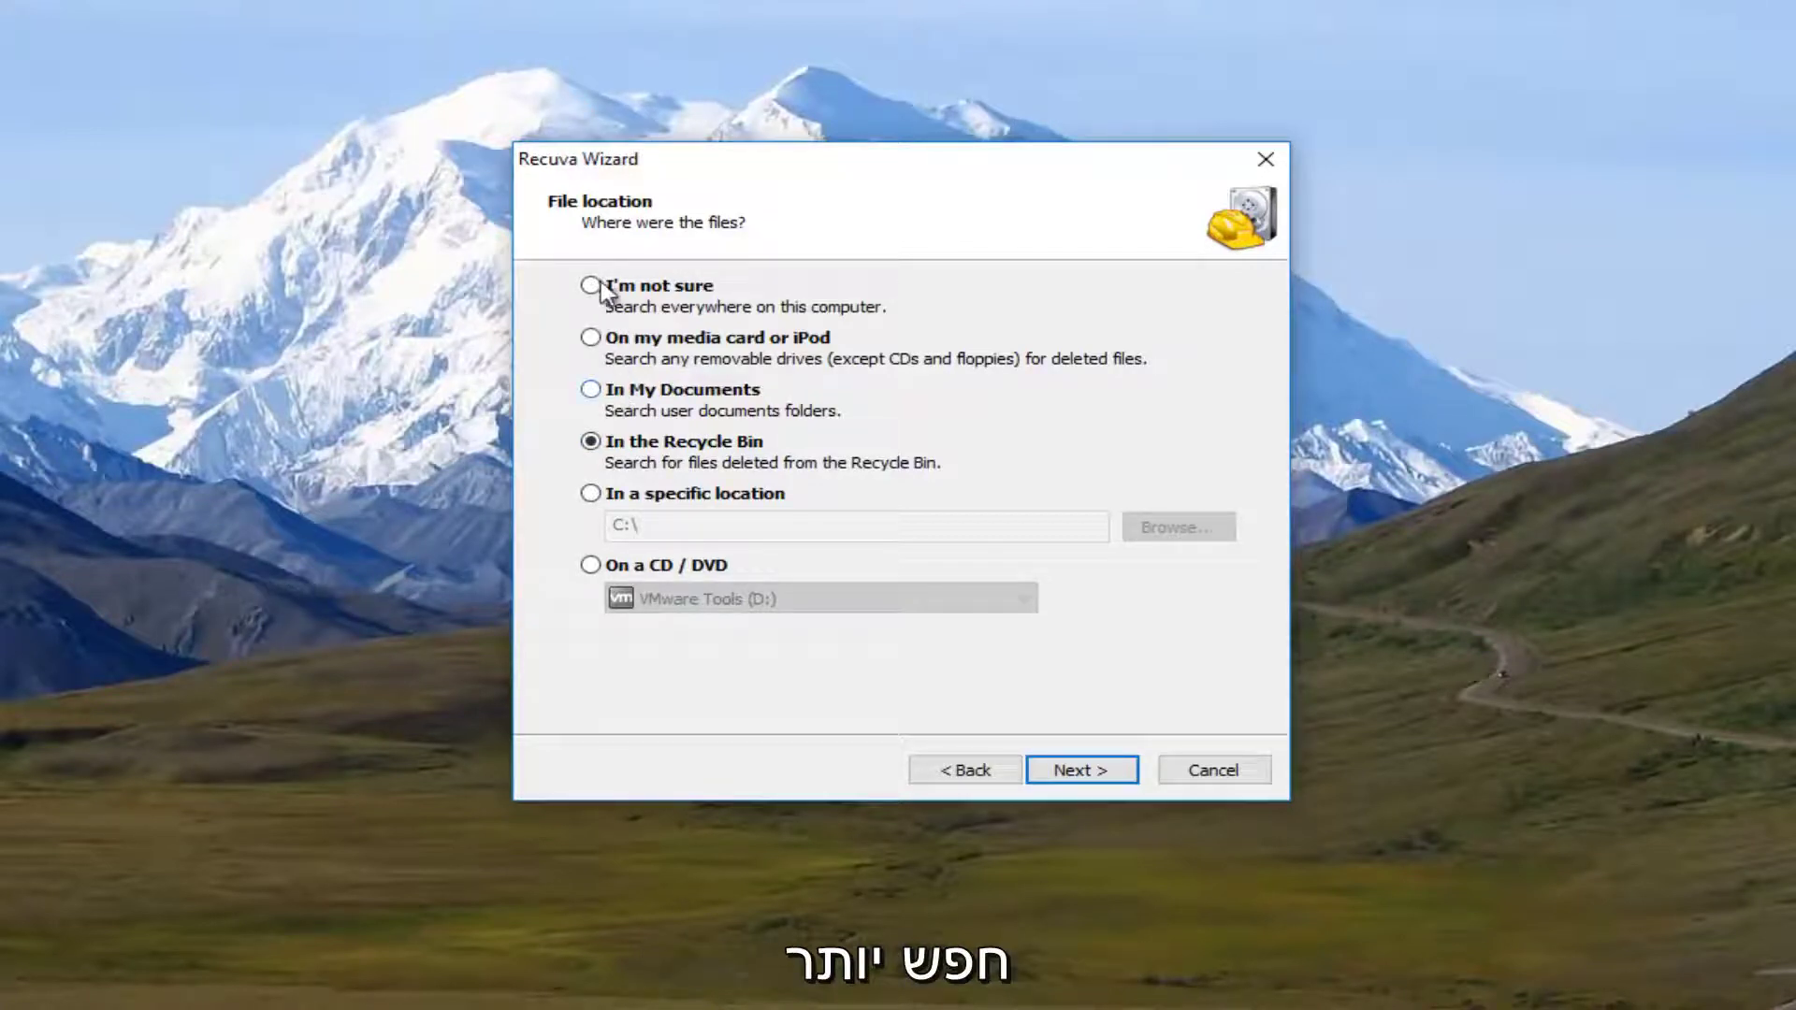
left_click(627, 291)
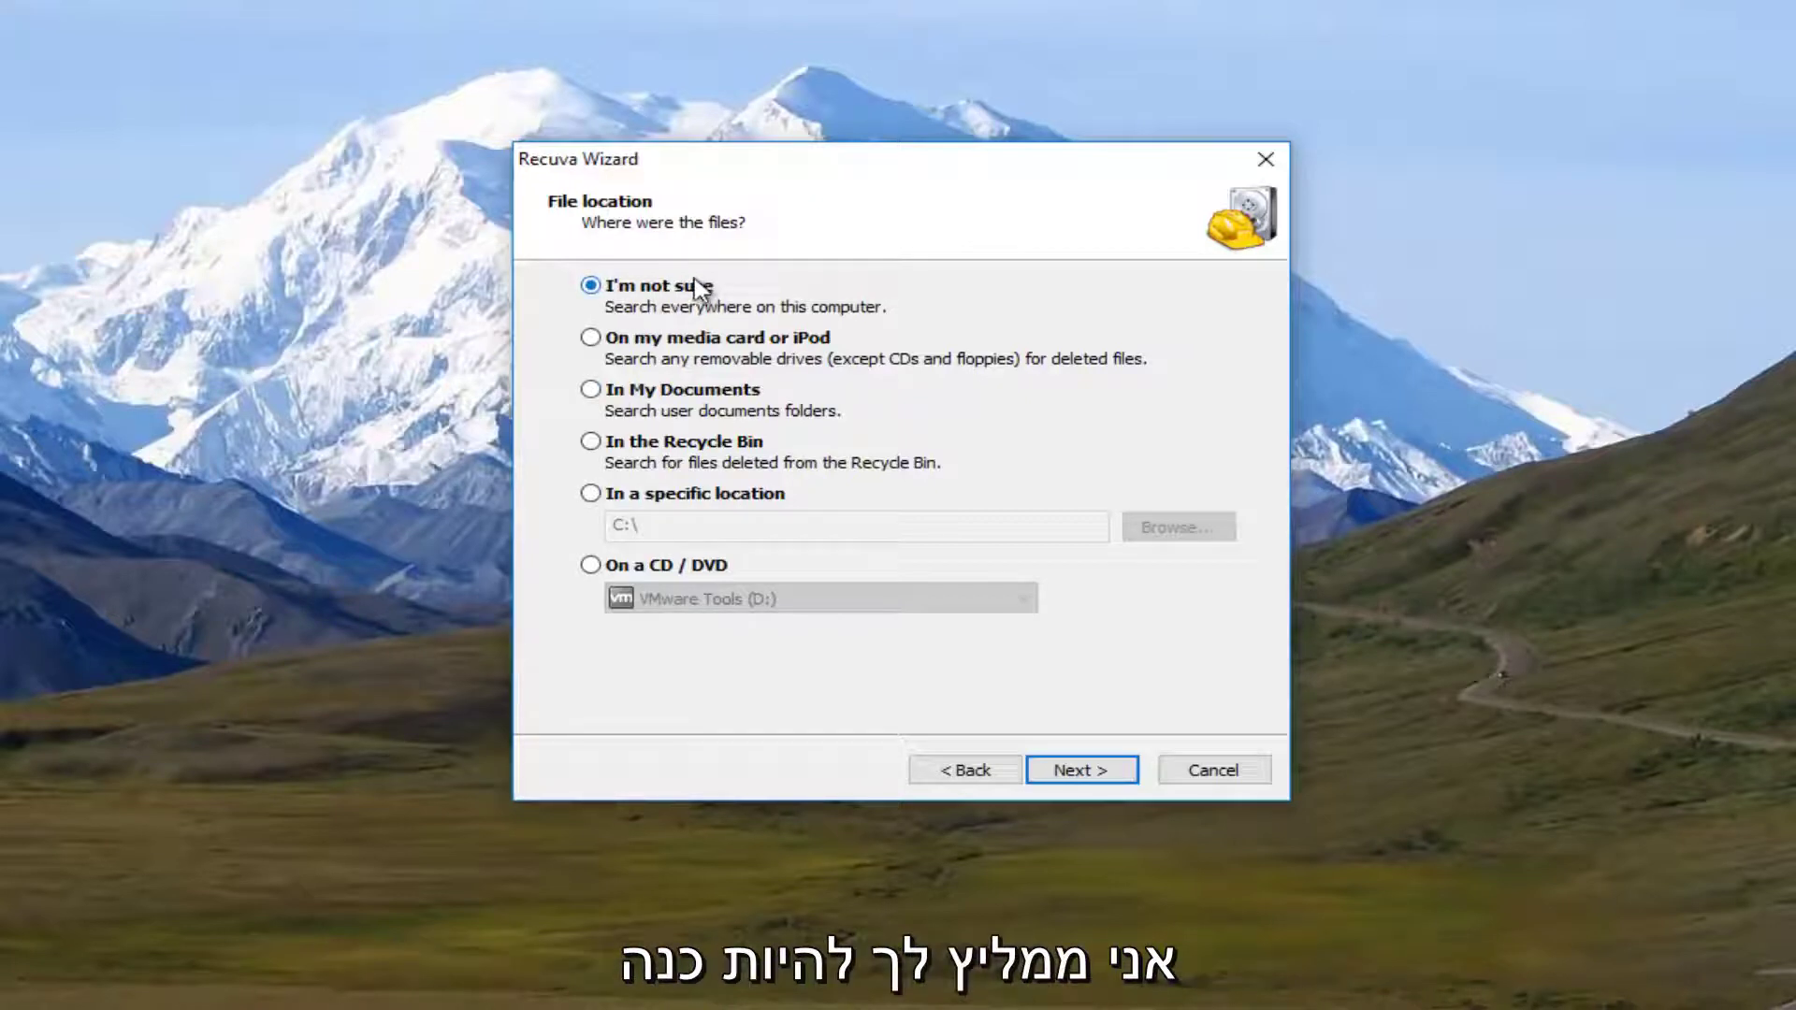
left_click(1085, 773)
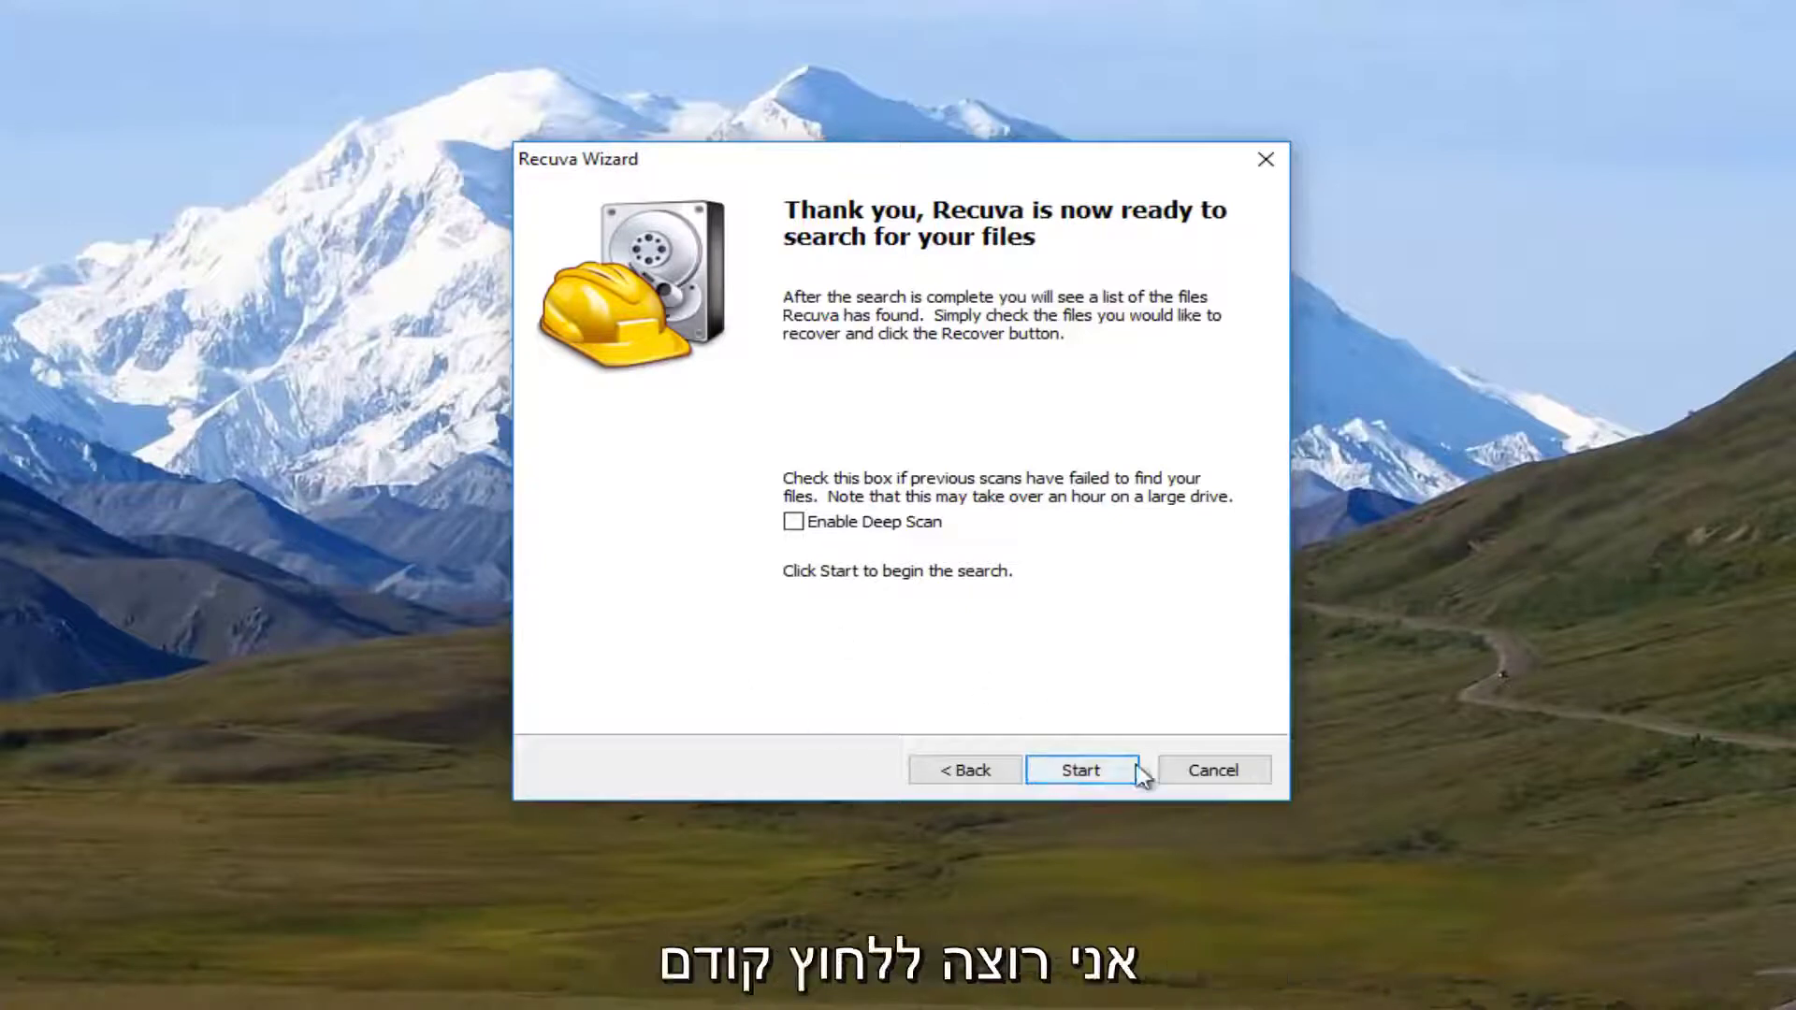
Run the scan, browse the 133 found pictures, and switch to advanced mode.
left_click(1086, 775)
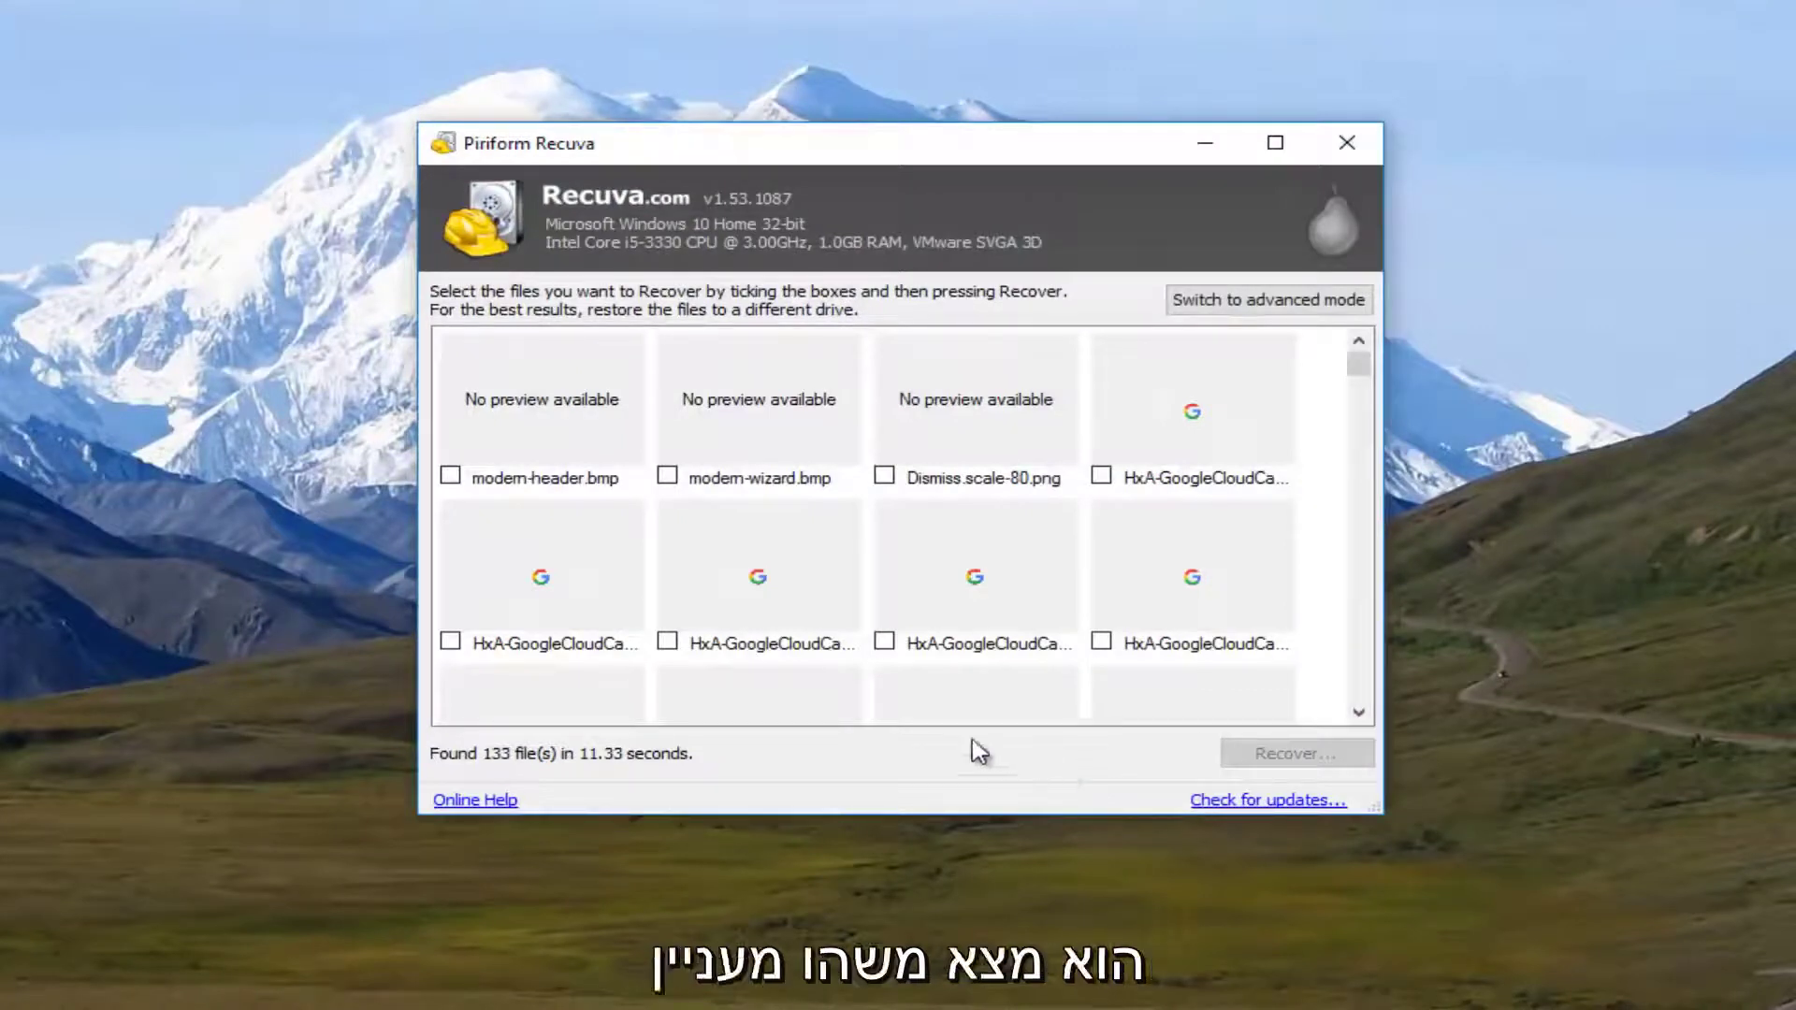
scroll(748, 636, "down", 2)
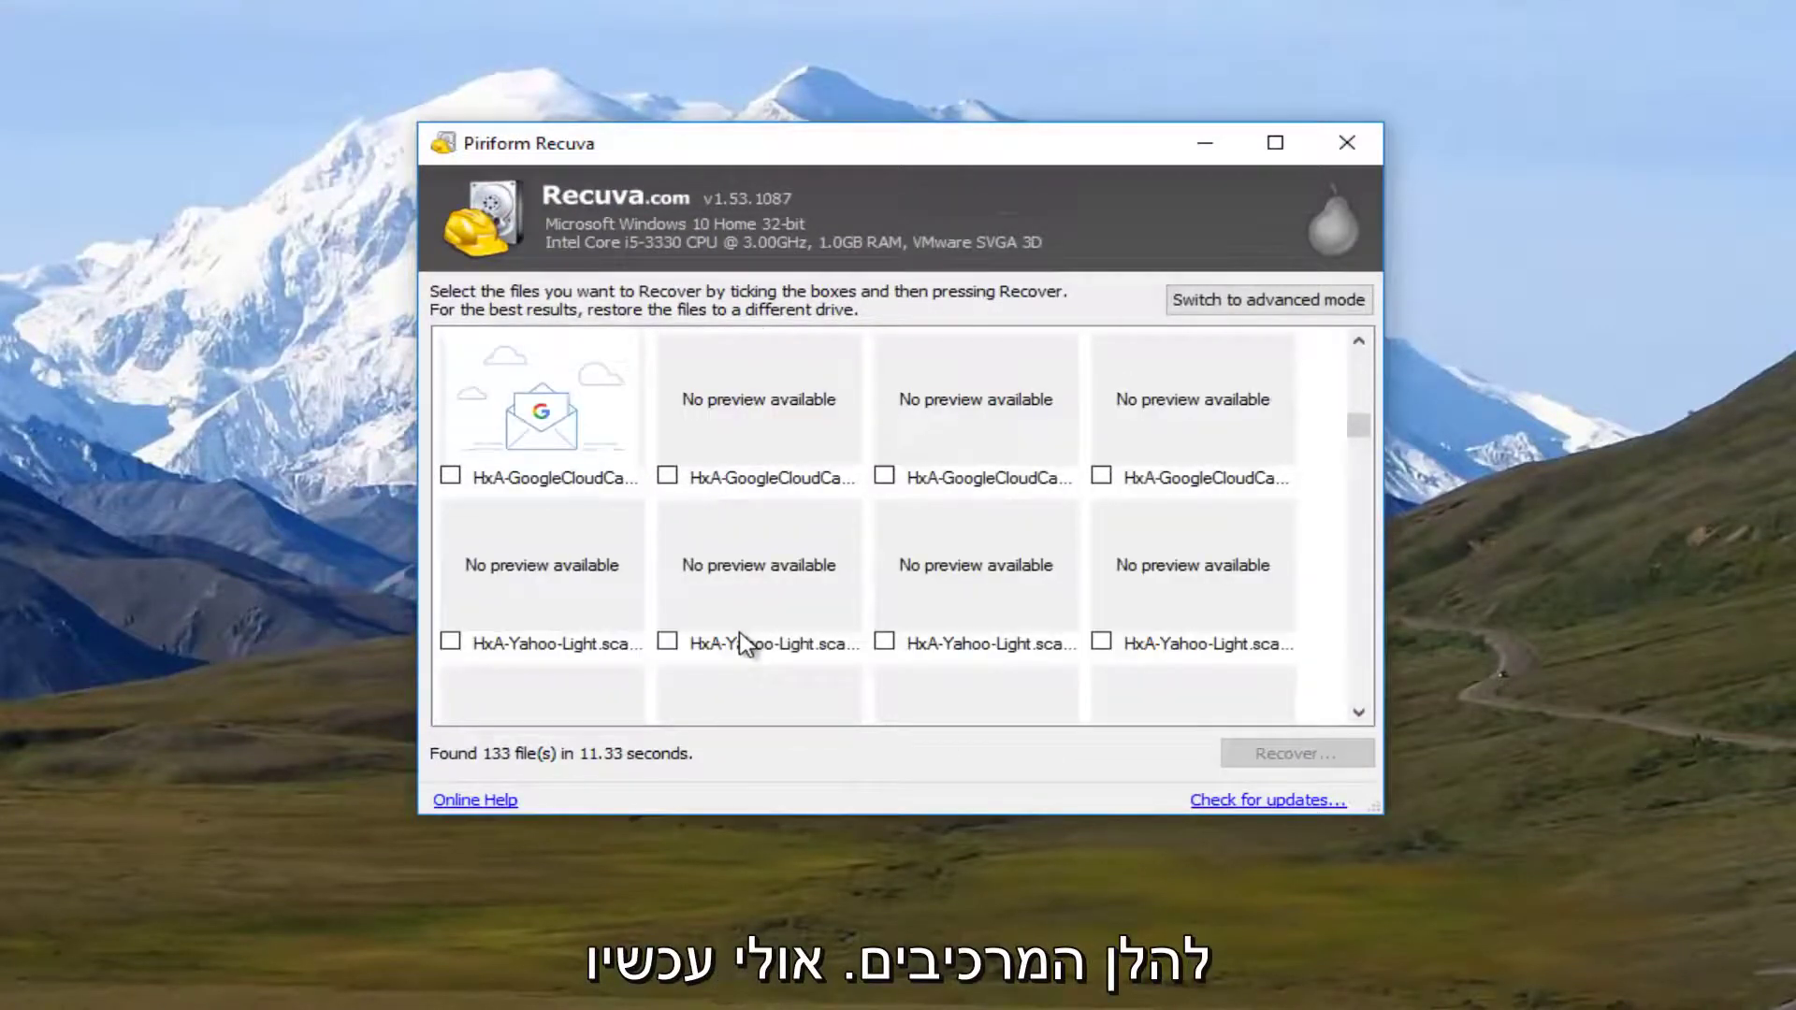
scroll(746, 644, "up", 2)
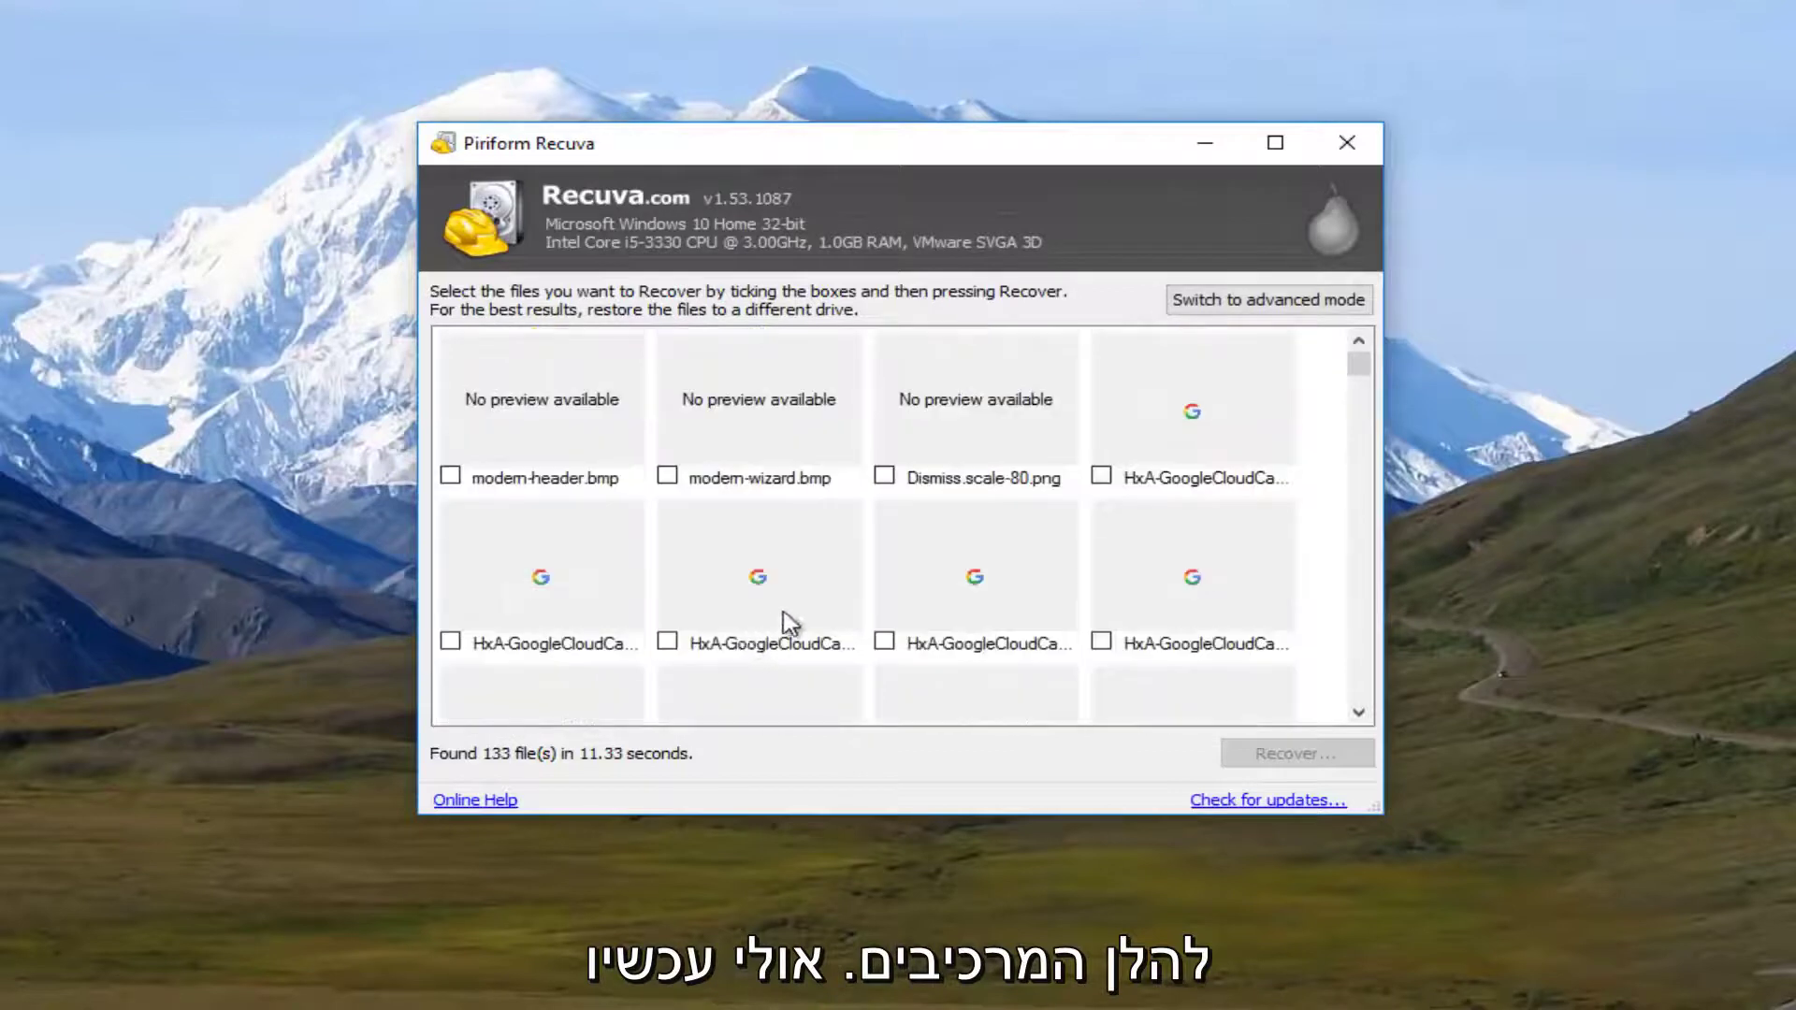
scroll(790, 622, "down", 4)
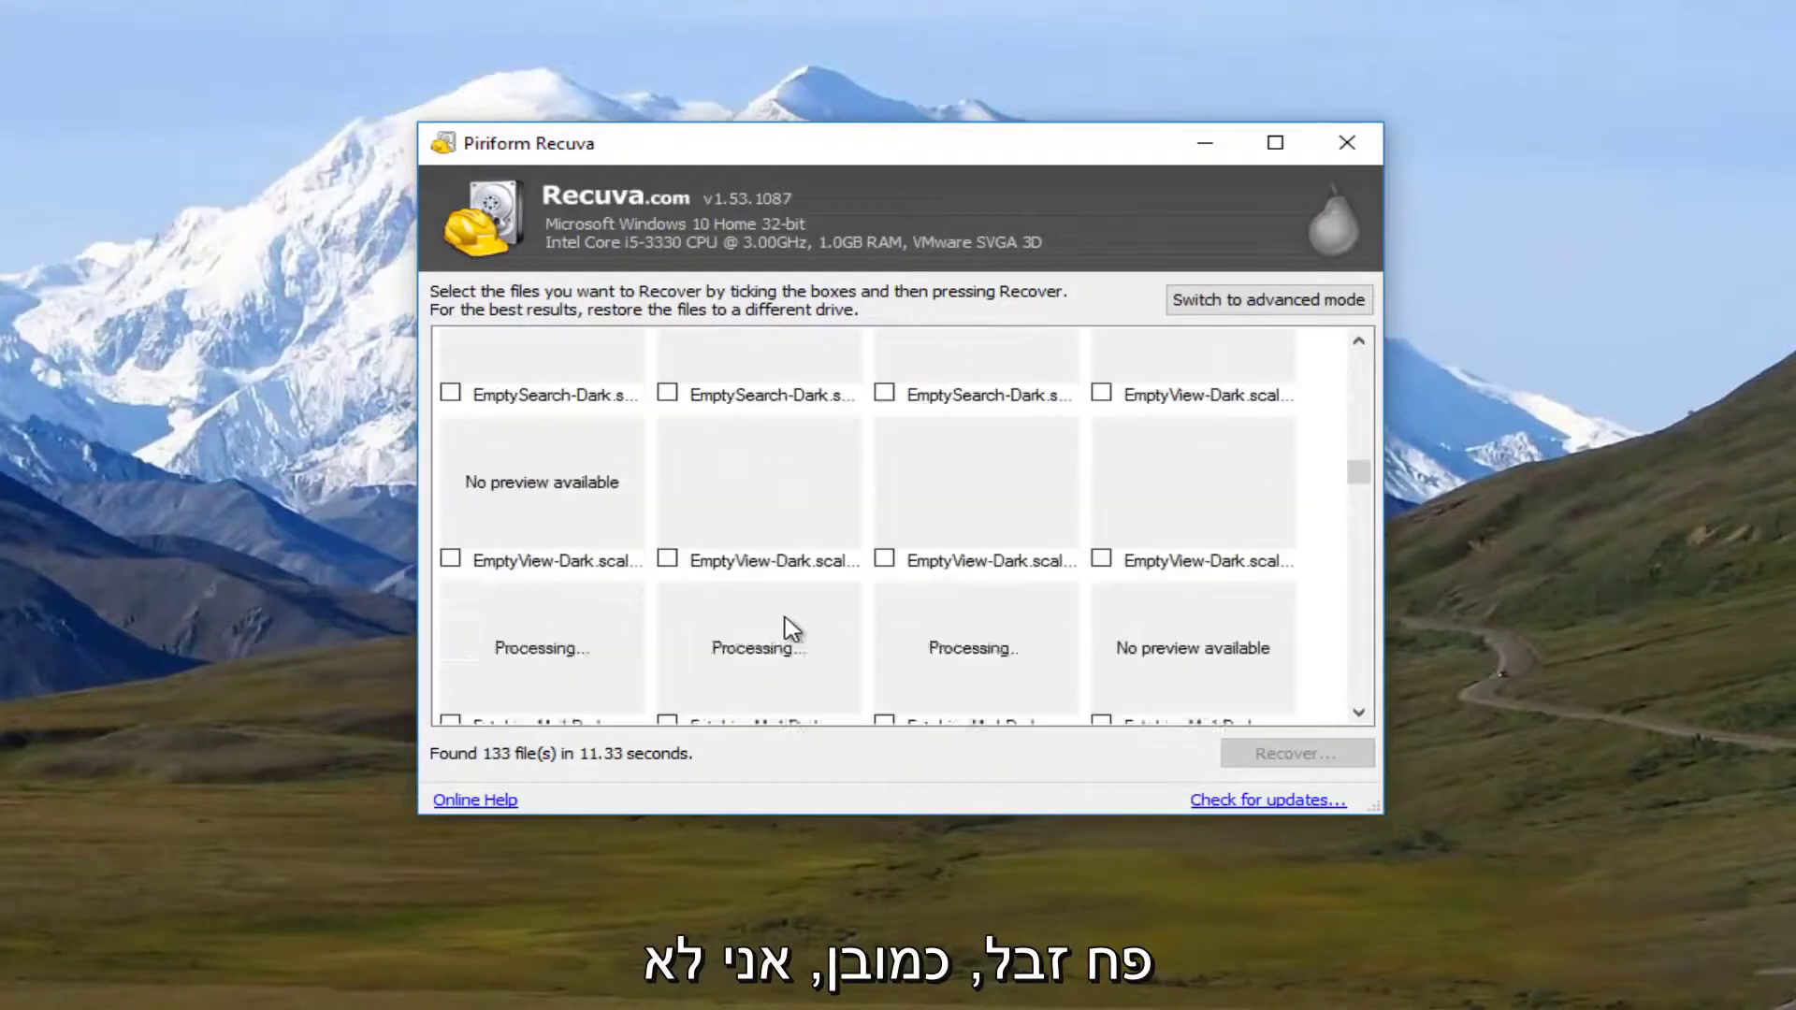
scroll(786, 626, "up", 2)
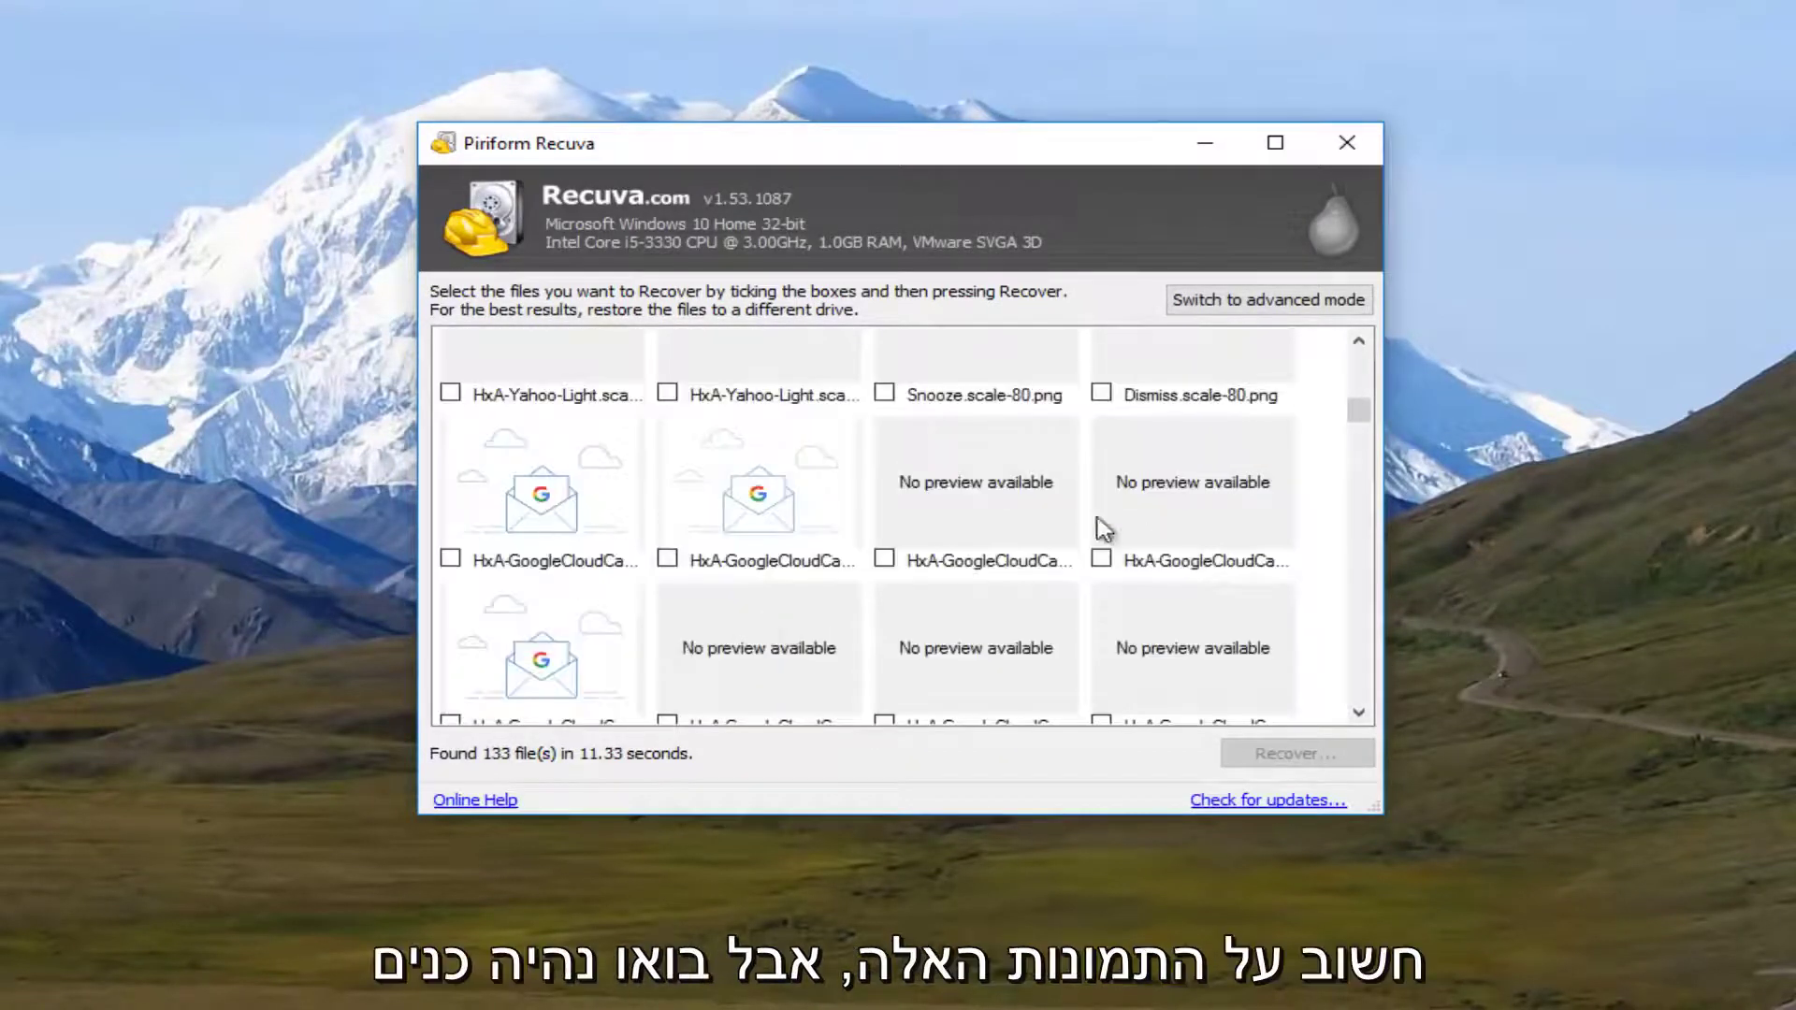
scroll(936, 552, "down", 5)
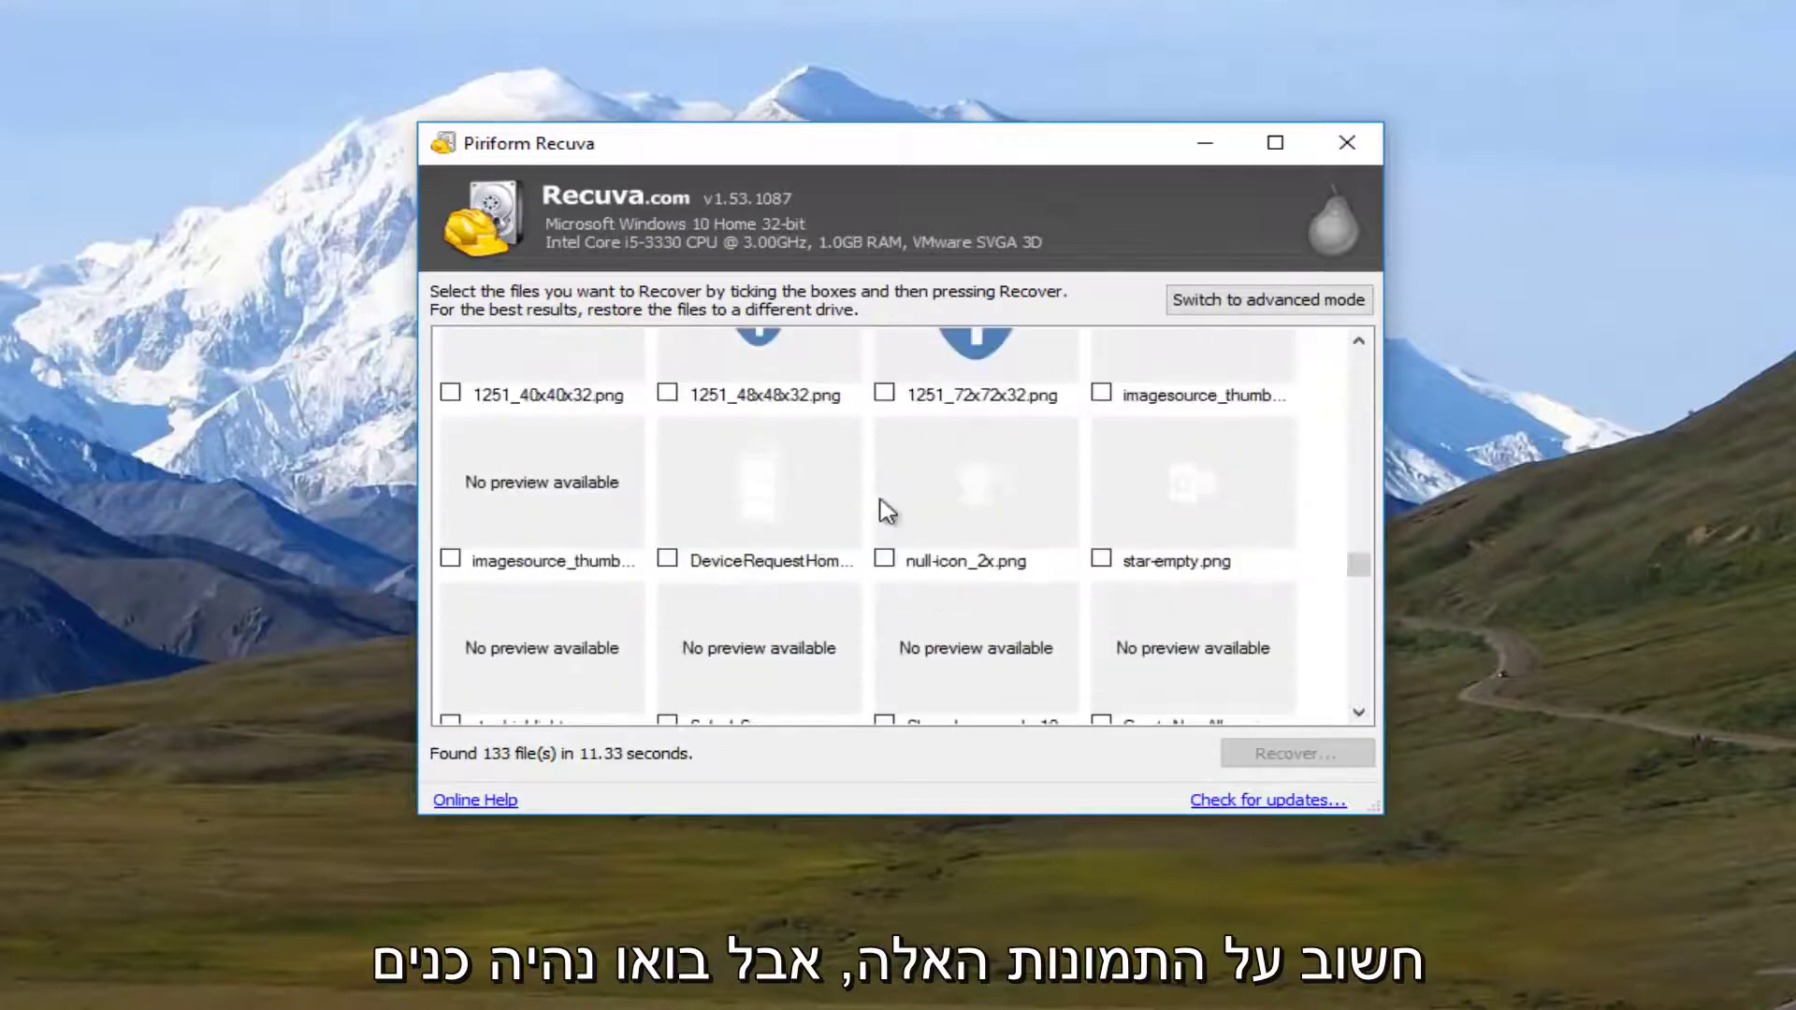
left_click(1268, 313)
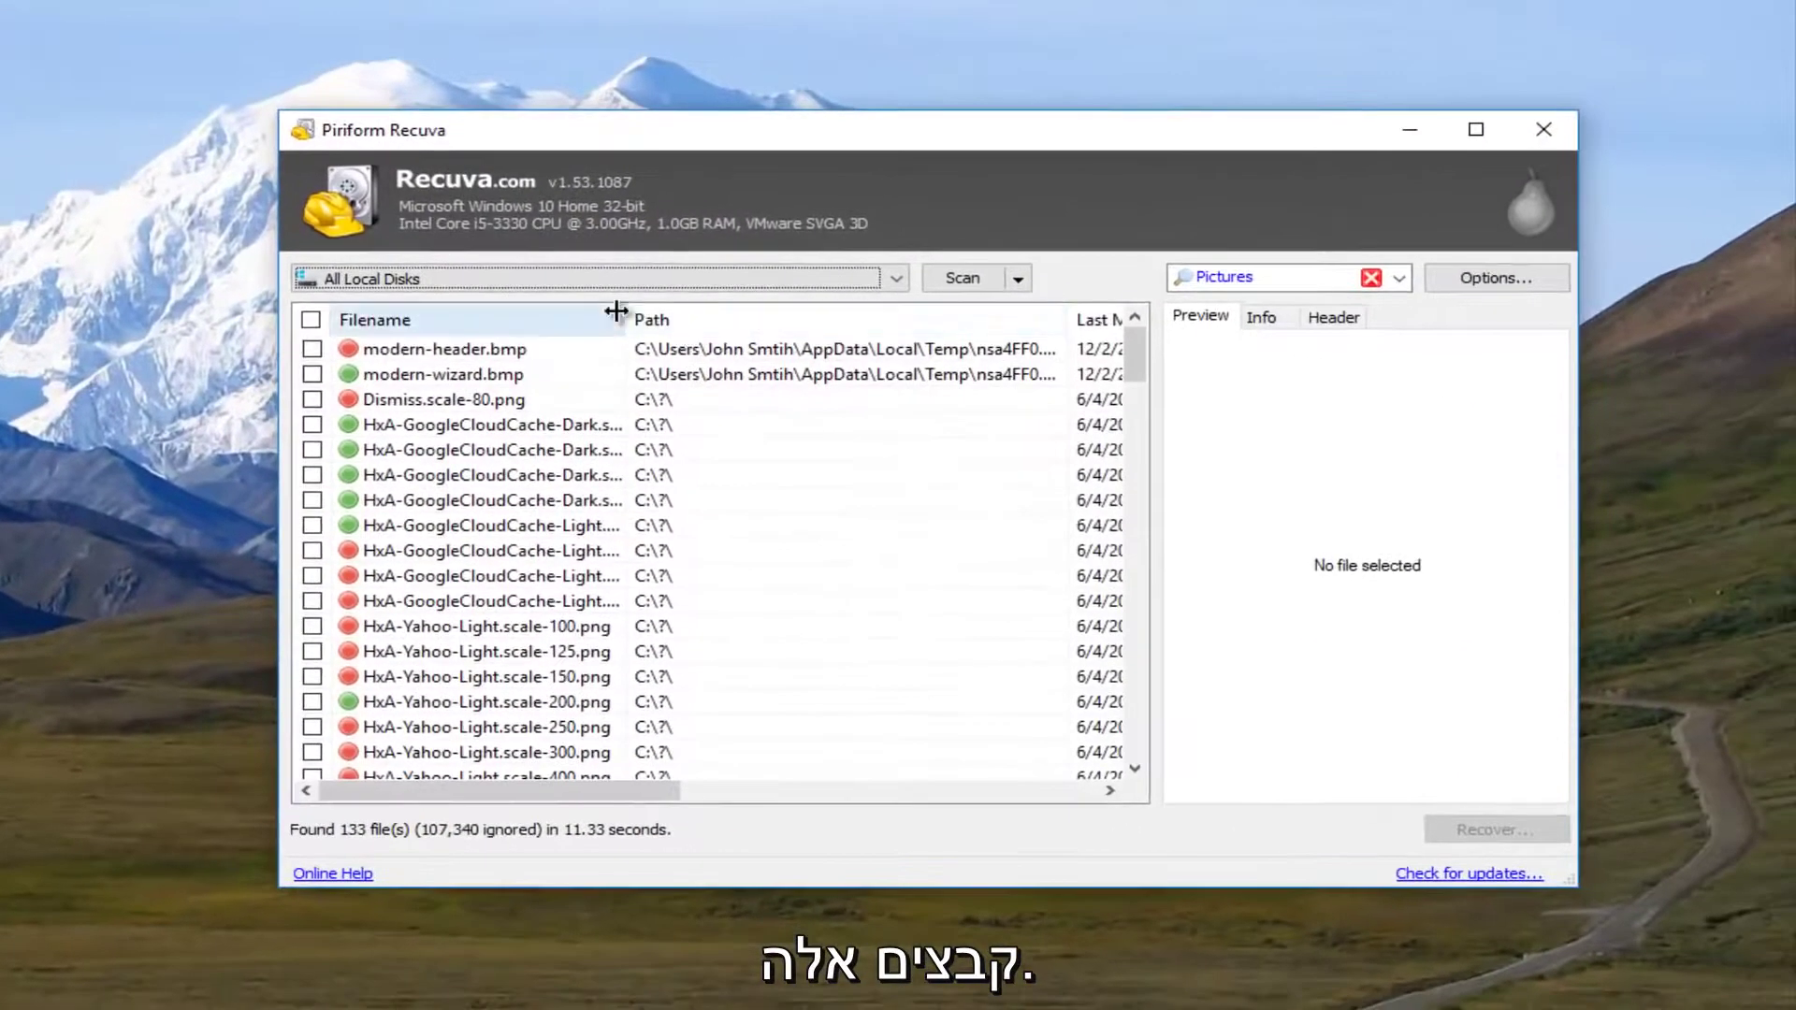
Widen the Filename column and scroll the results, previewing star-highlight.png.
left_click_drag(614, 314, 775, 321)
scroll(552, 538, "down", 2)
scroll(552, 538, "down", 8)
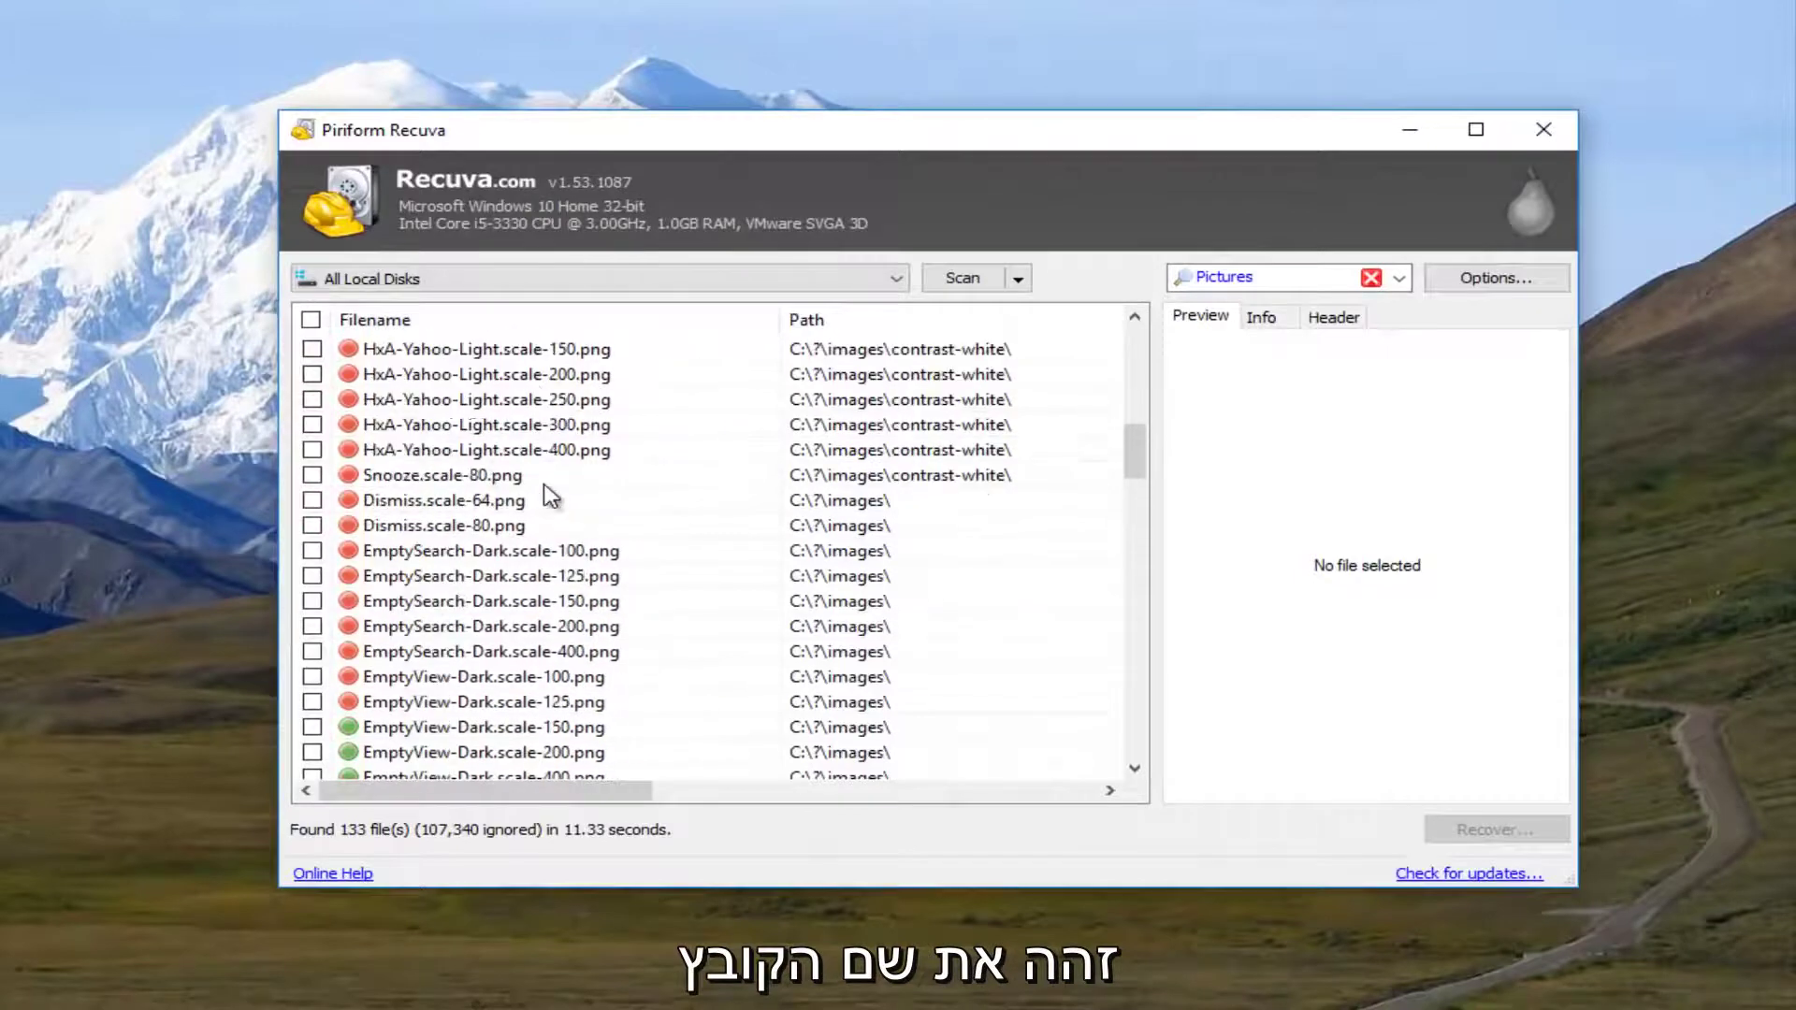
scroll(538, 496, "down", 10)
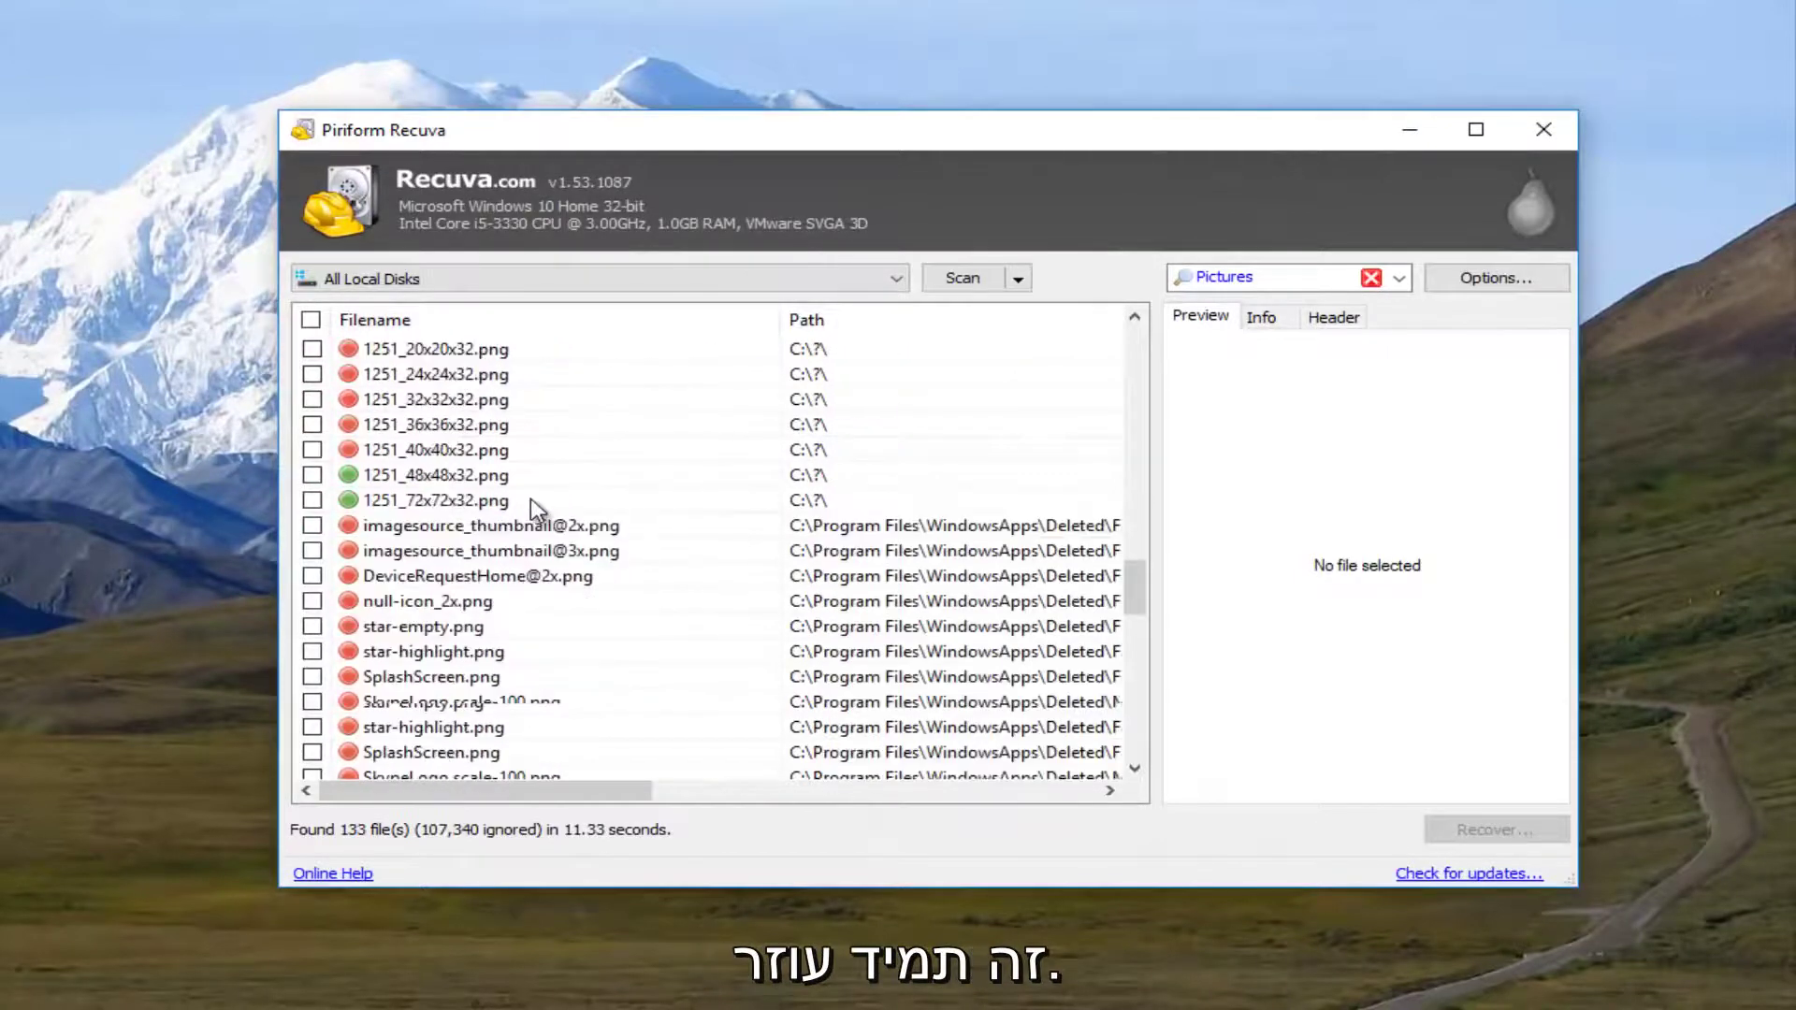
scroll(531, 508, "down", 2)
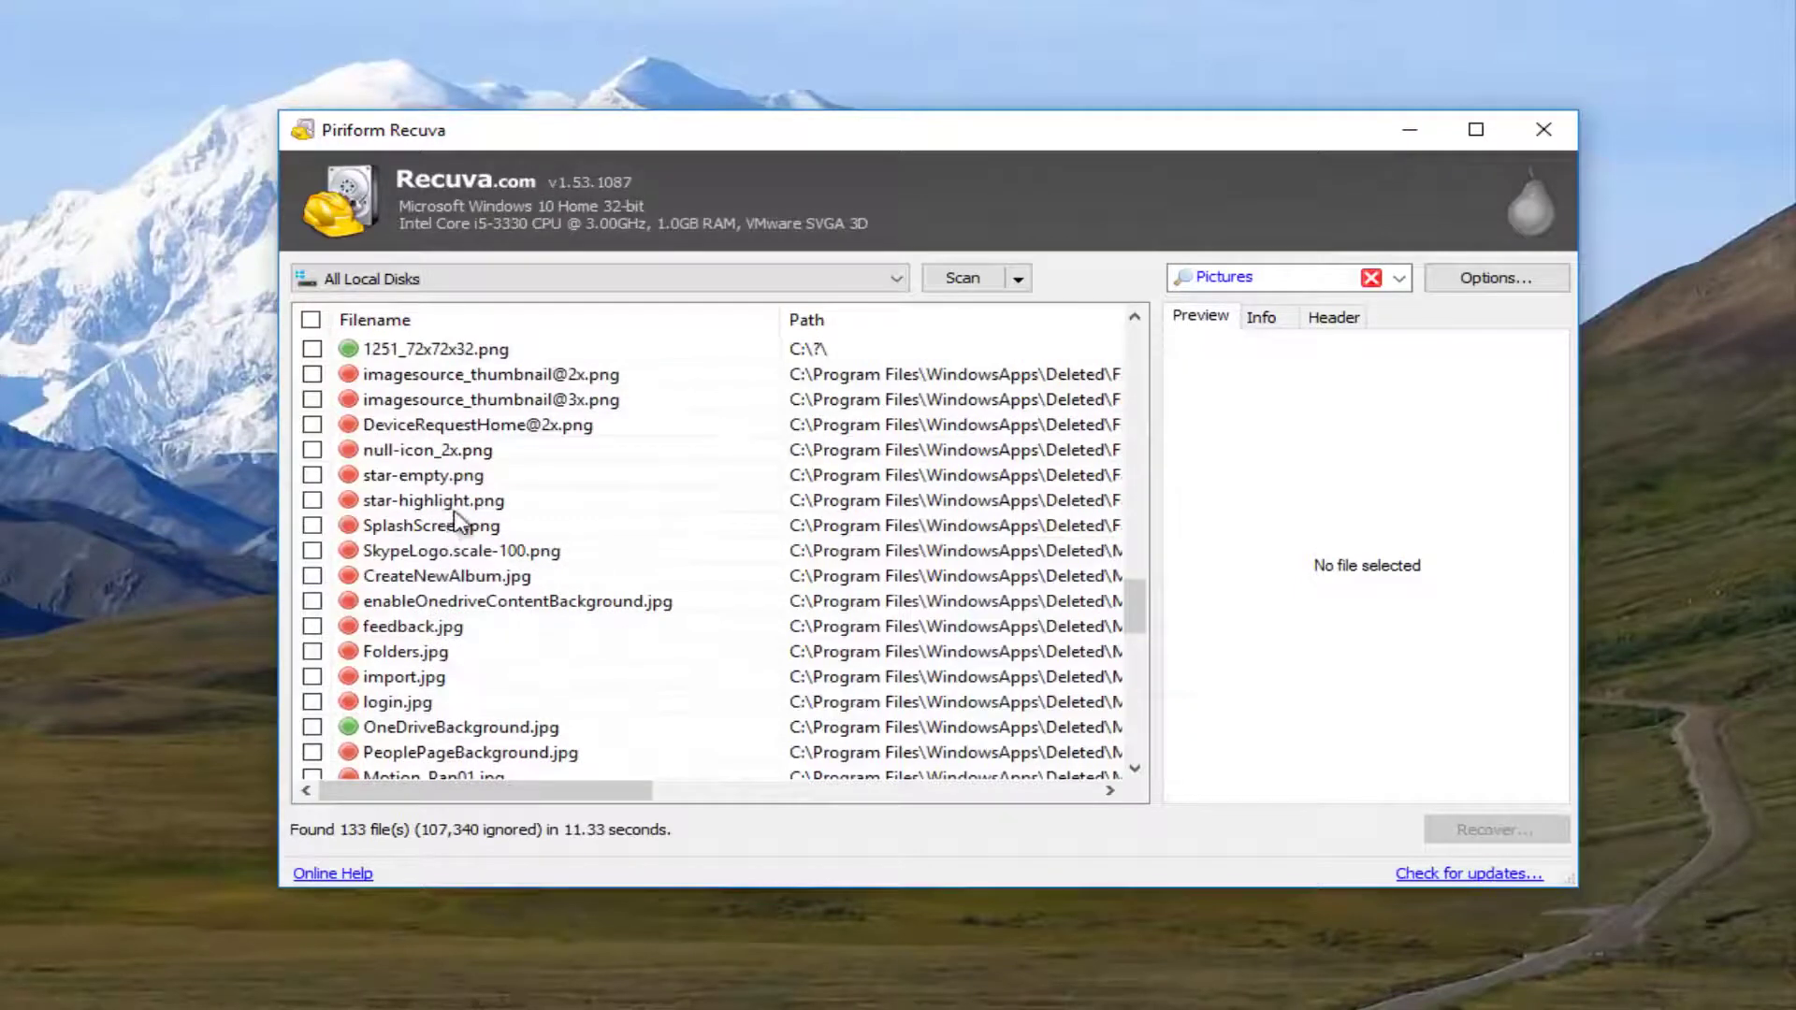
left_click(443, 503)
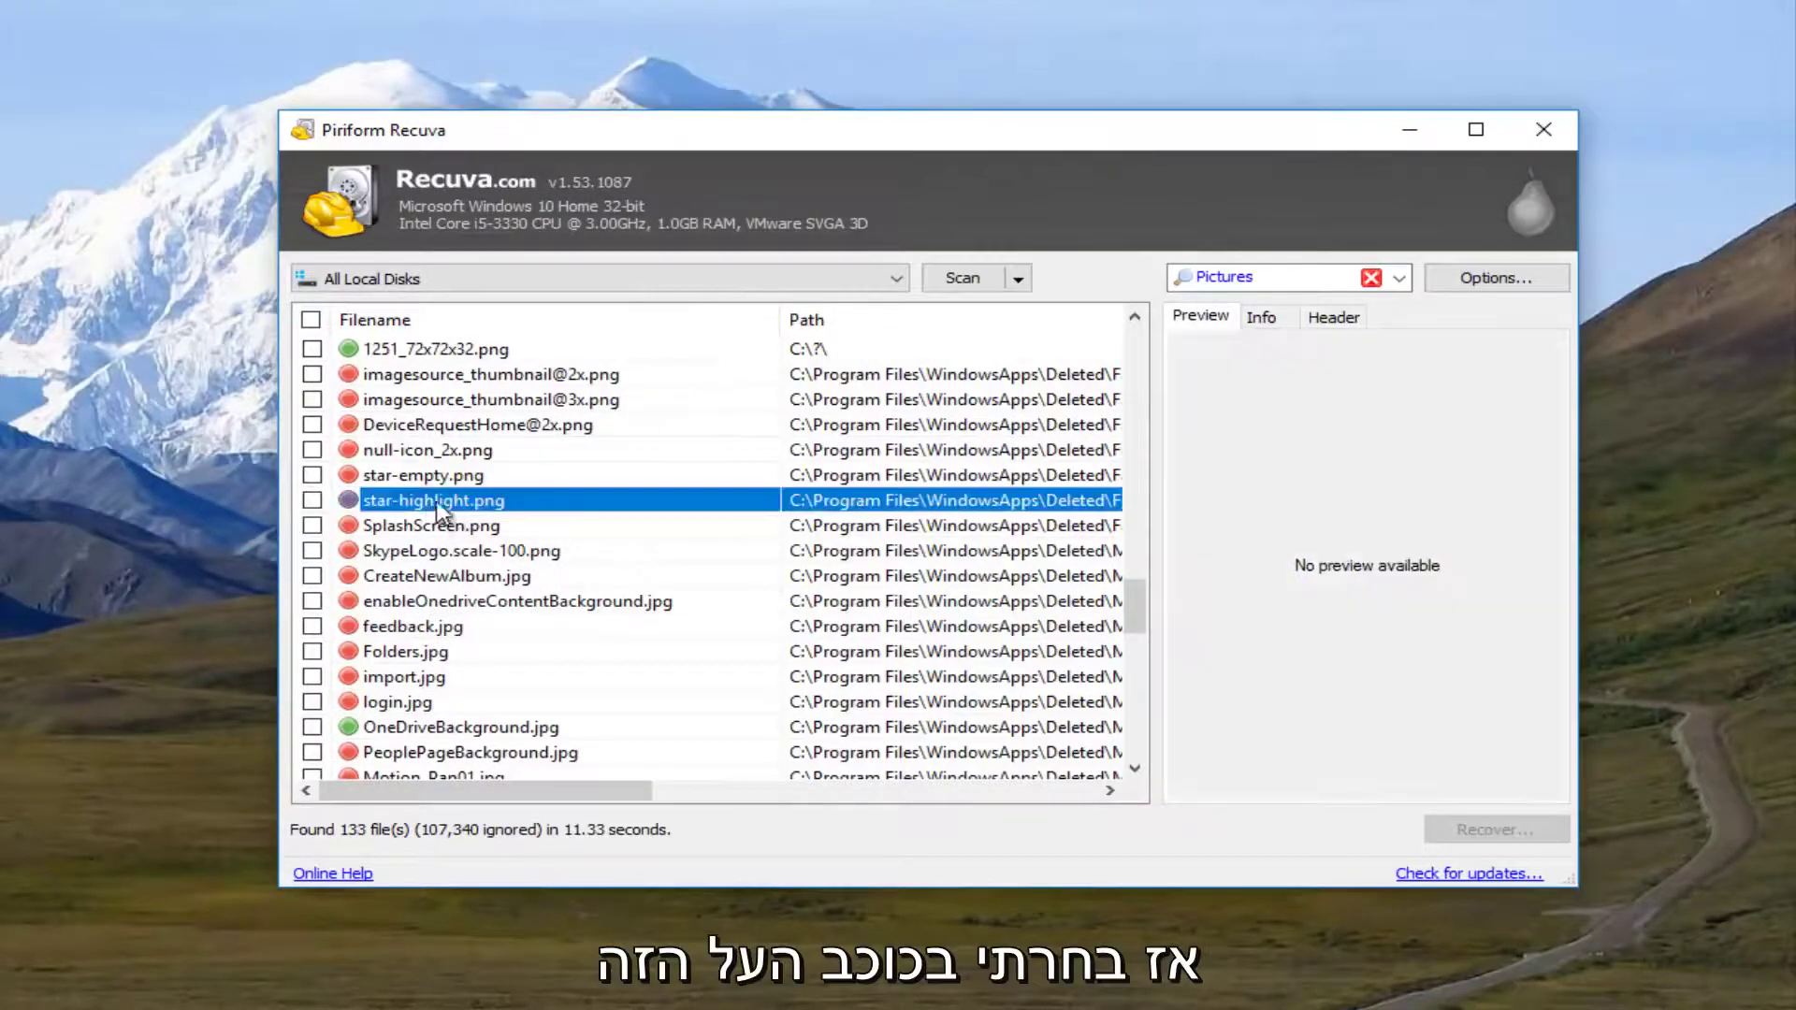
scroll(464, 524, "down", 3)
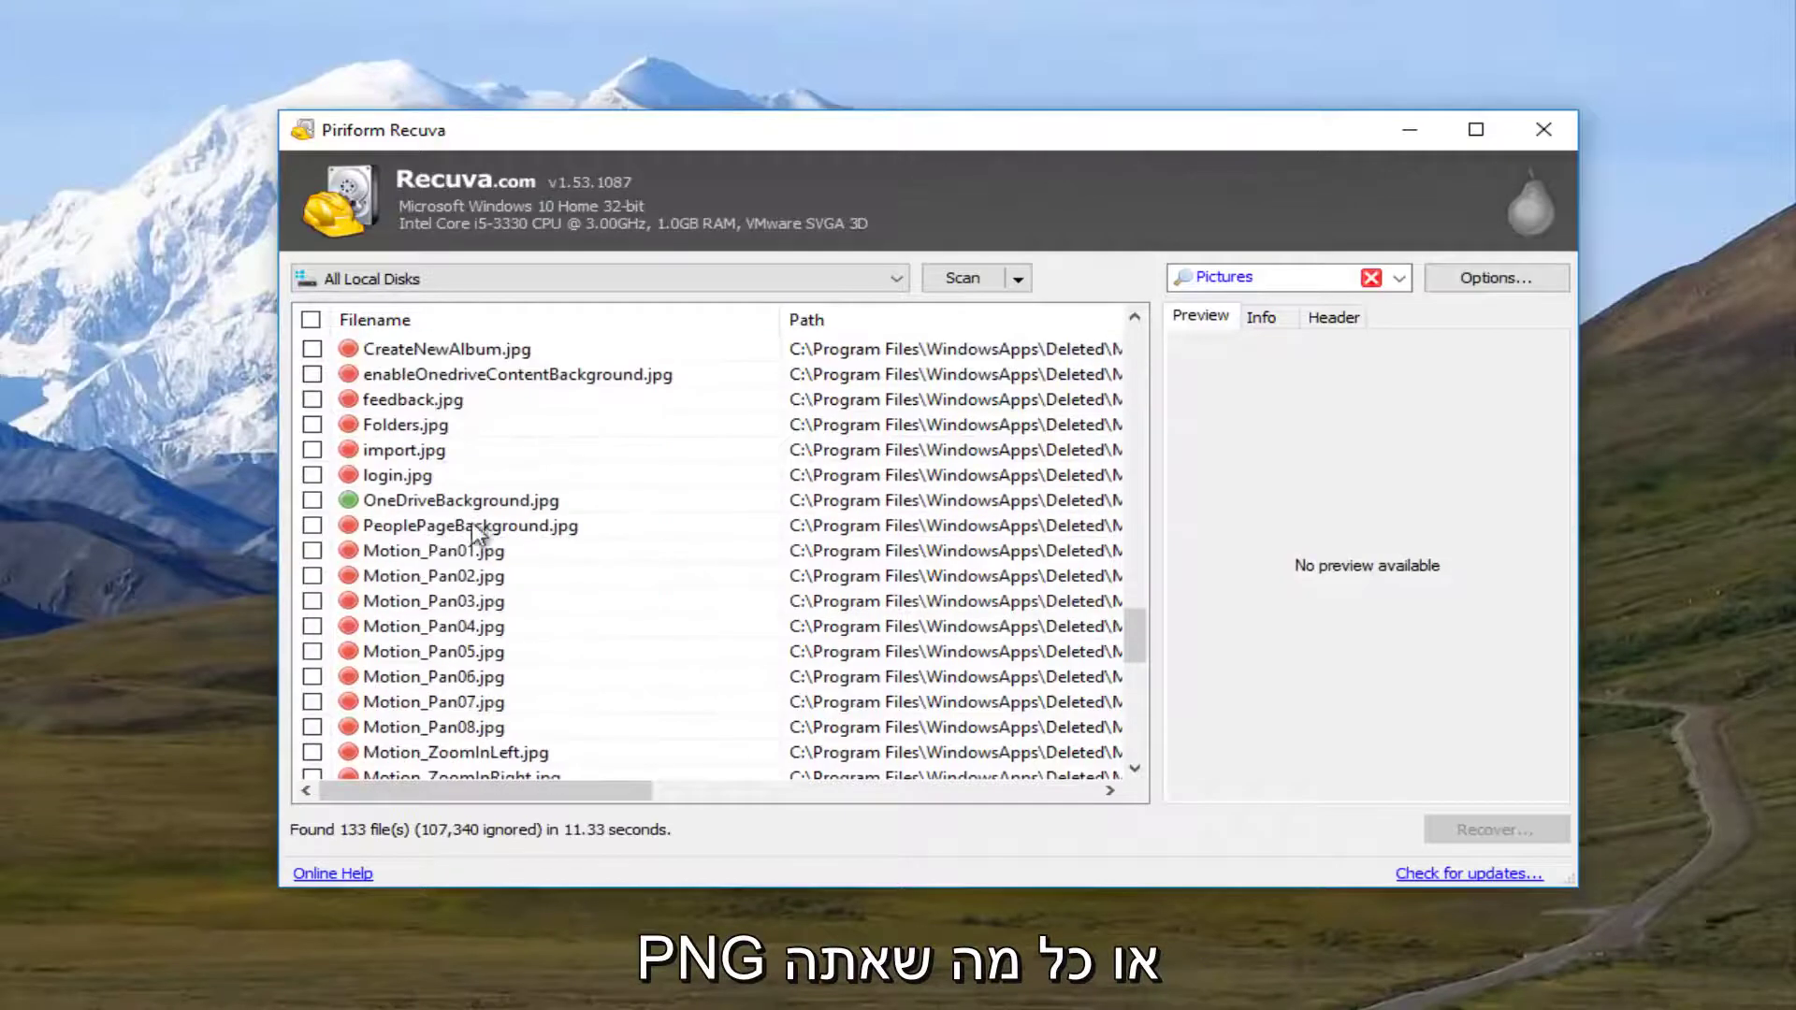
scroll(452, 547, "up", 10)
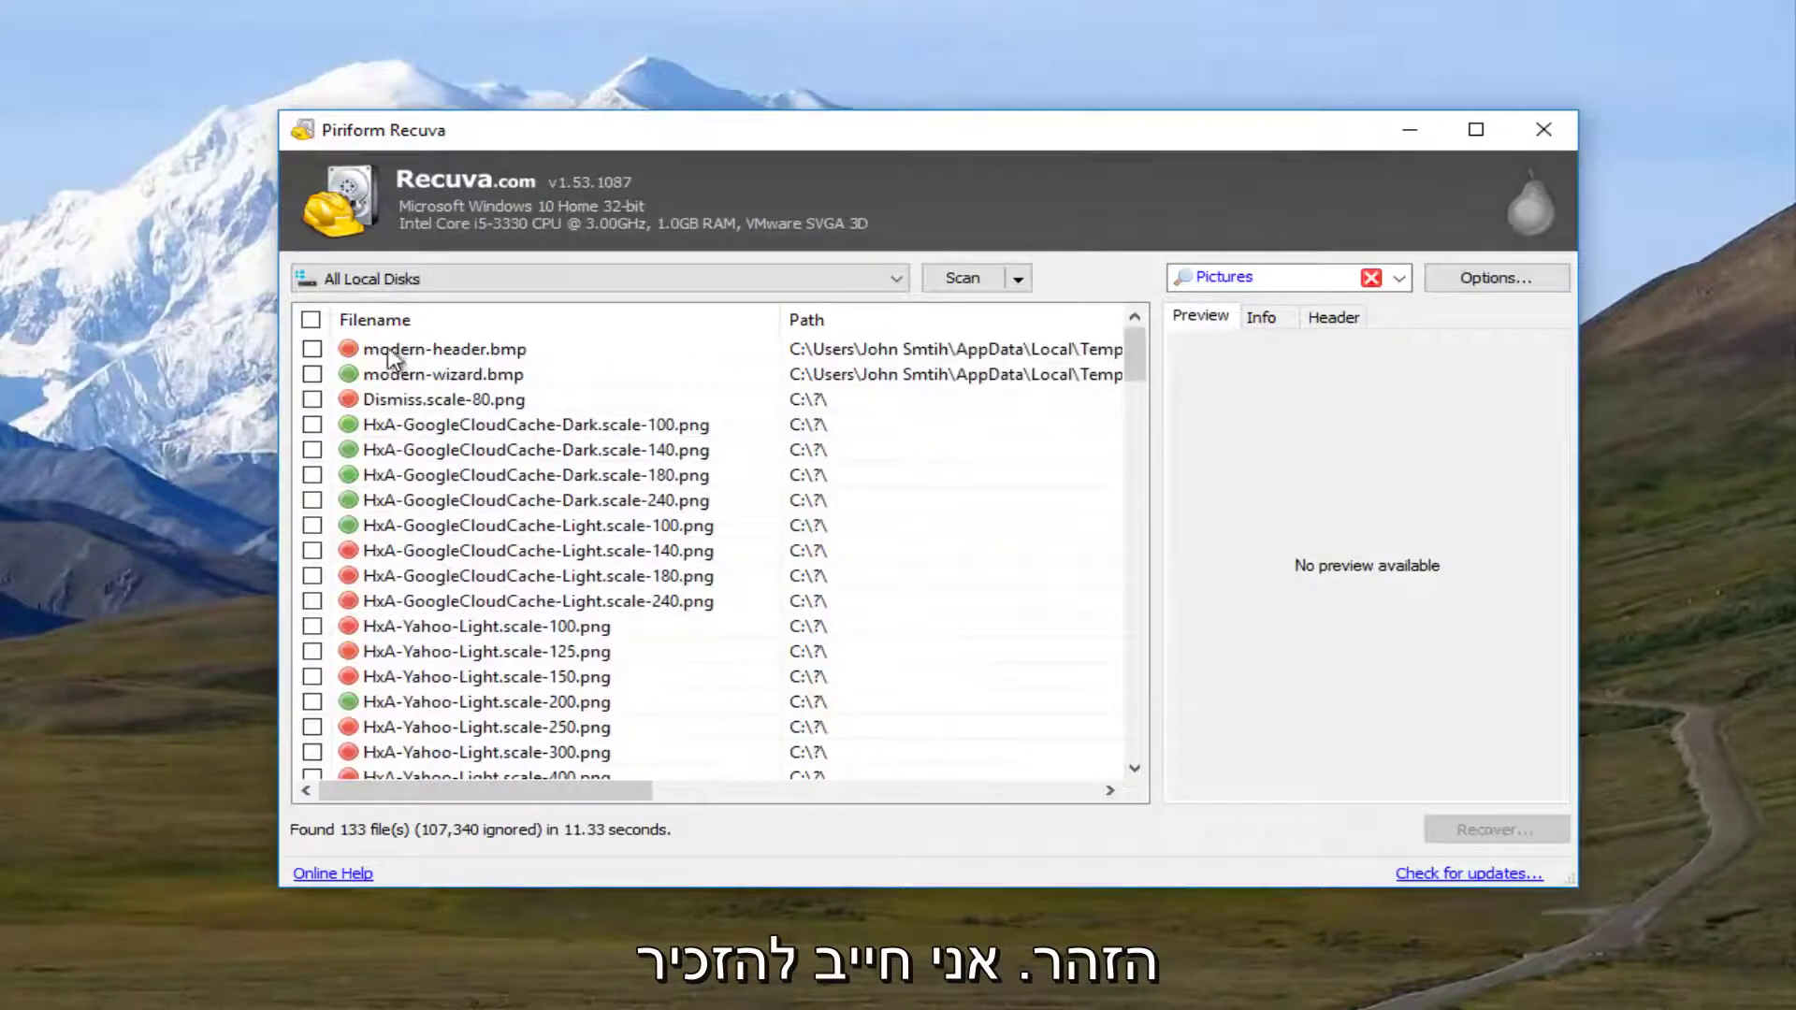
Preview several HxA-GoogleCloudCache and contrast-white images, then select HxA-Yahoo-Light.scale-200.png.
left_click(413, 503)
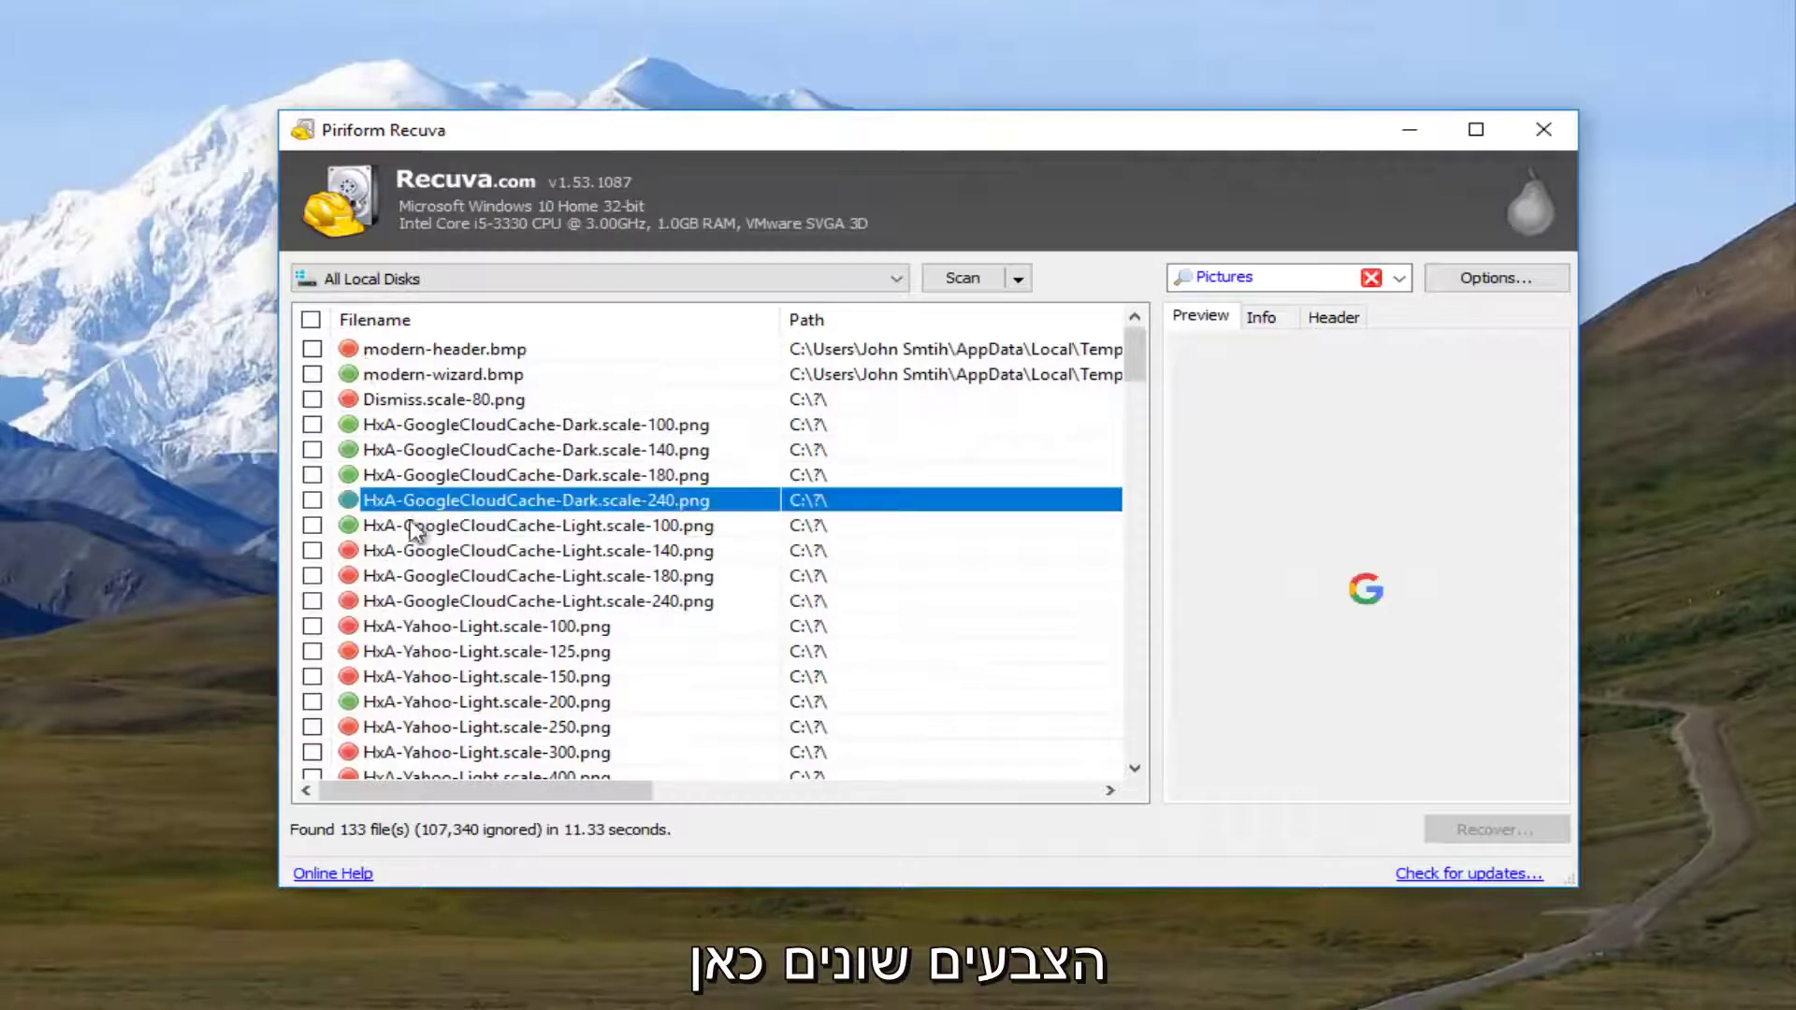
left_click(359, 453)
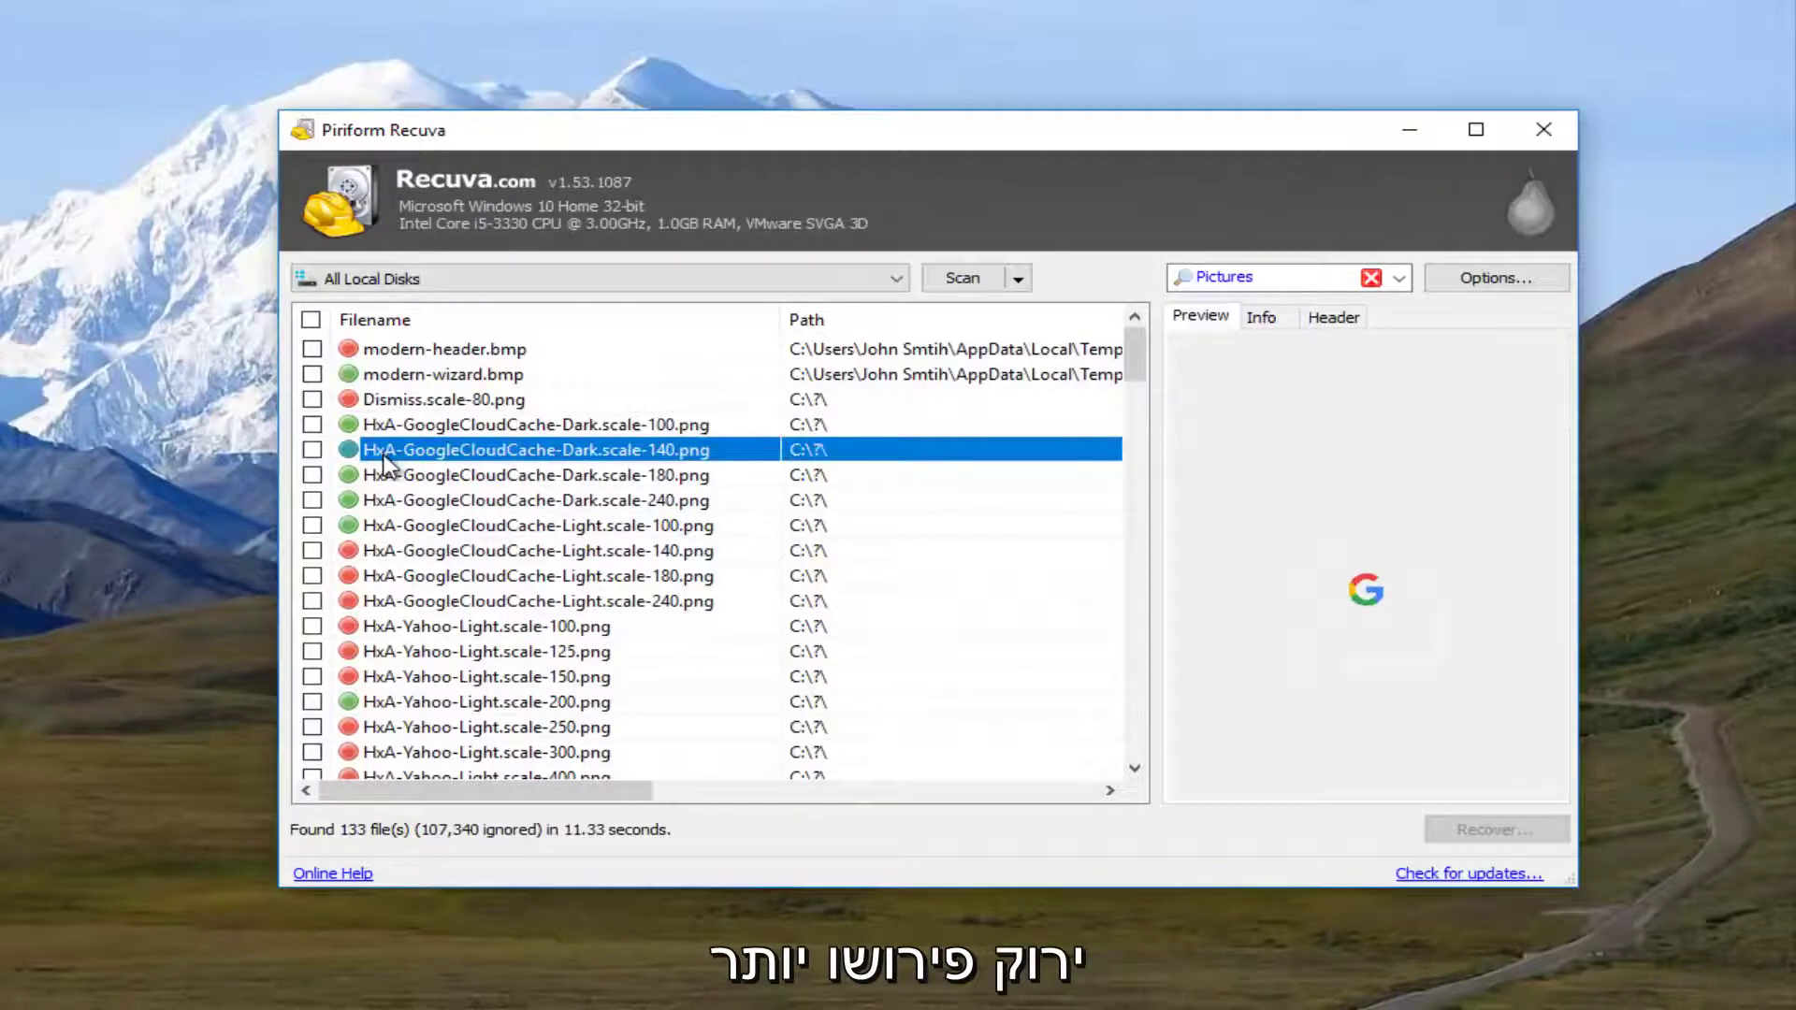
left_click(406, 424)
left_click(409, 406)
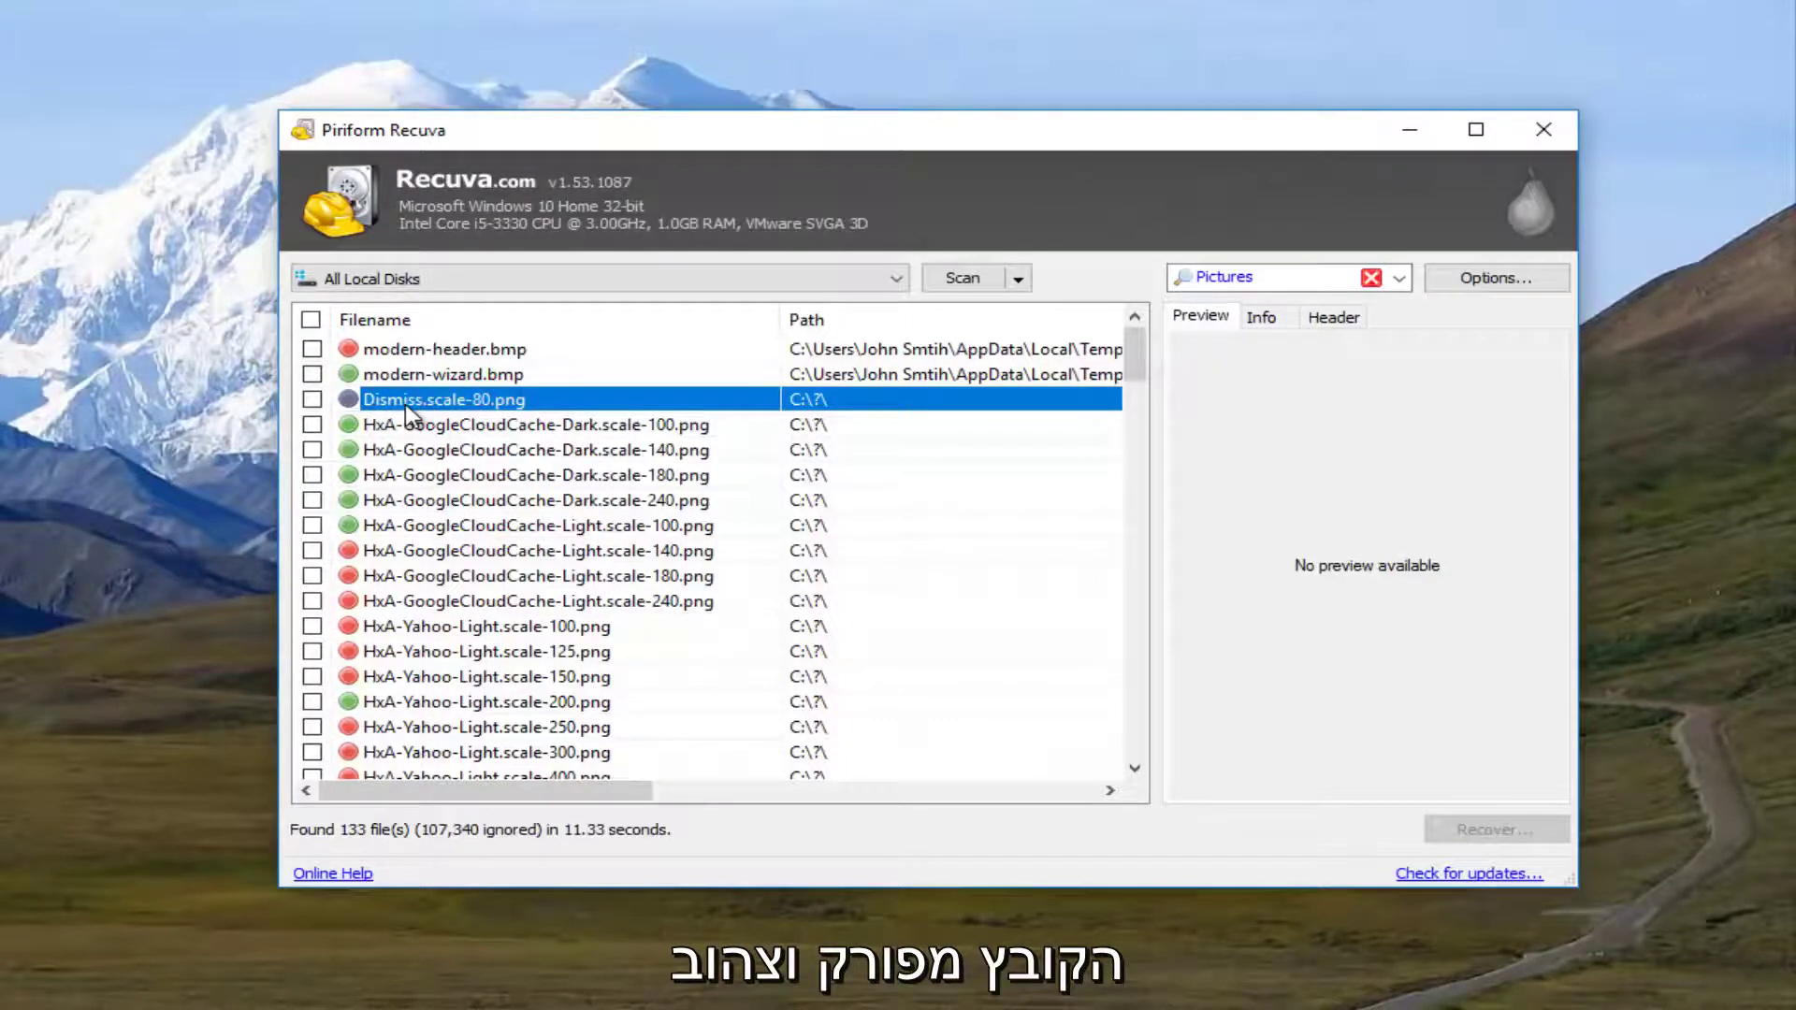
scroll(581, 521, "down", 5)
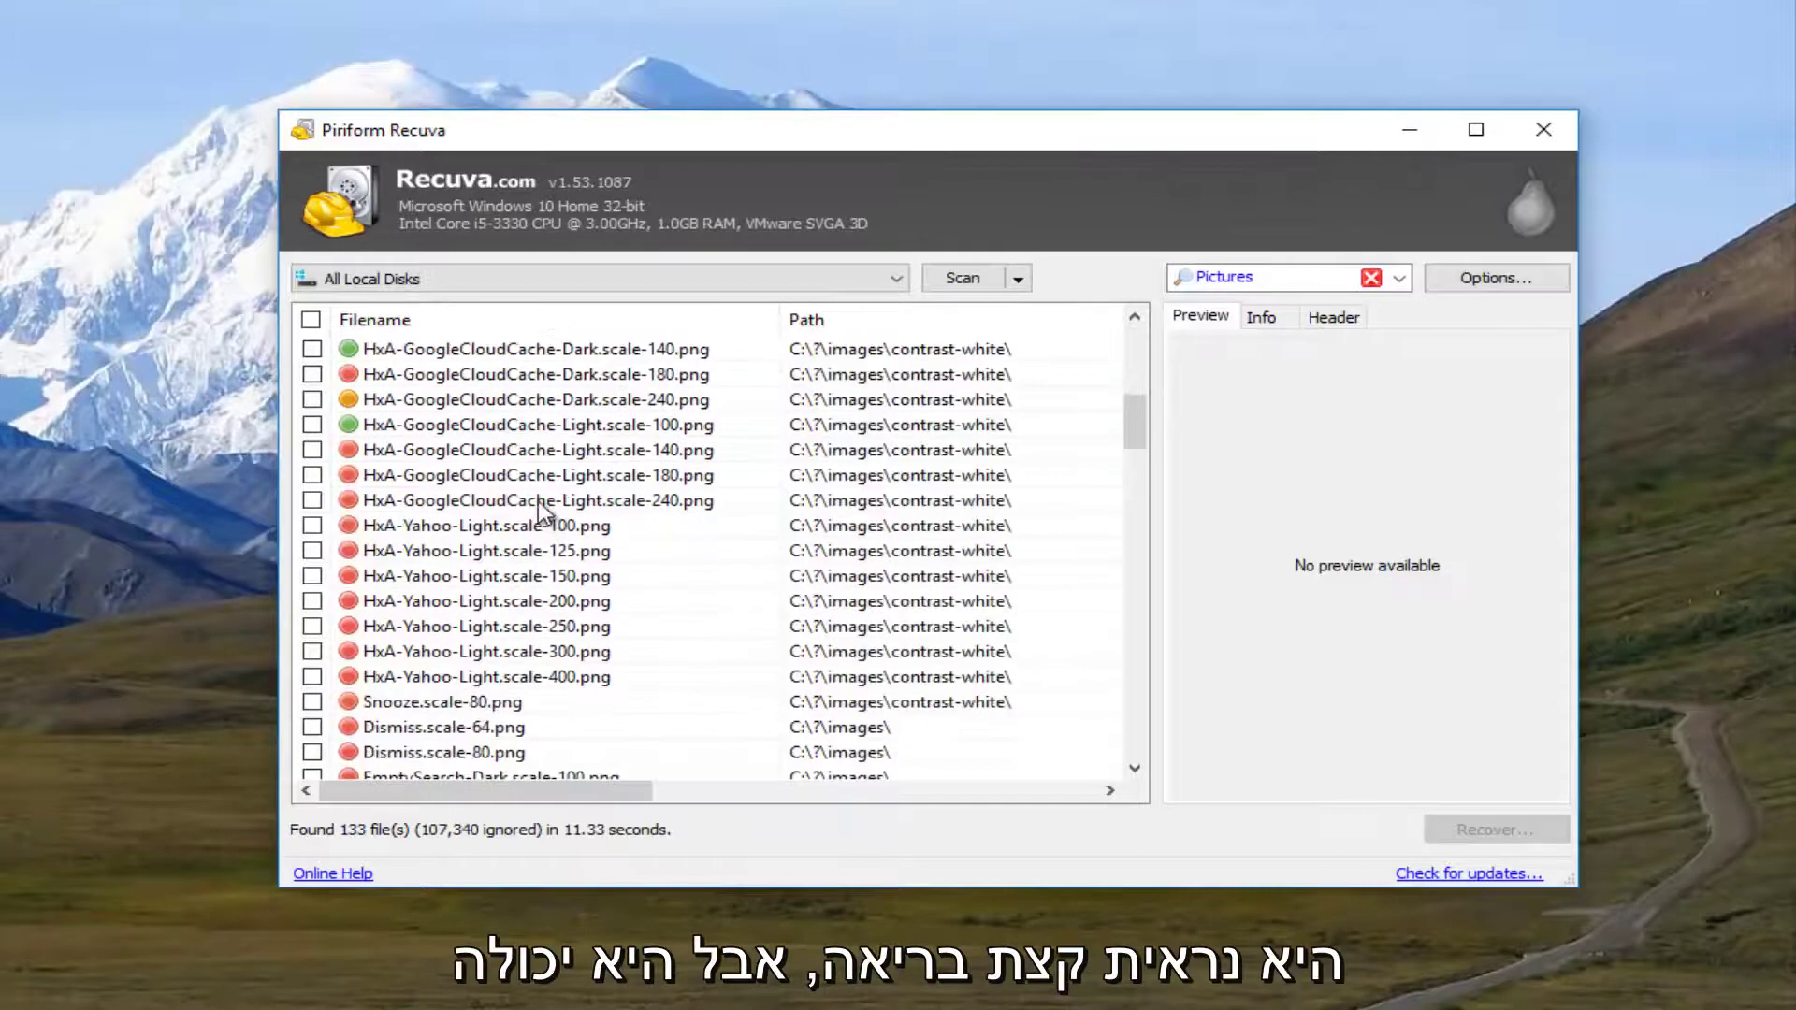
scroll(539, 503, "up", 2)
left_click(434, 555)
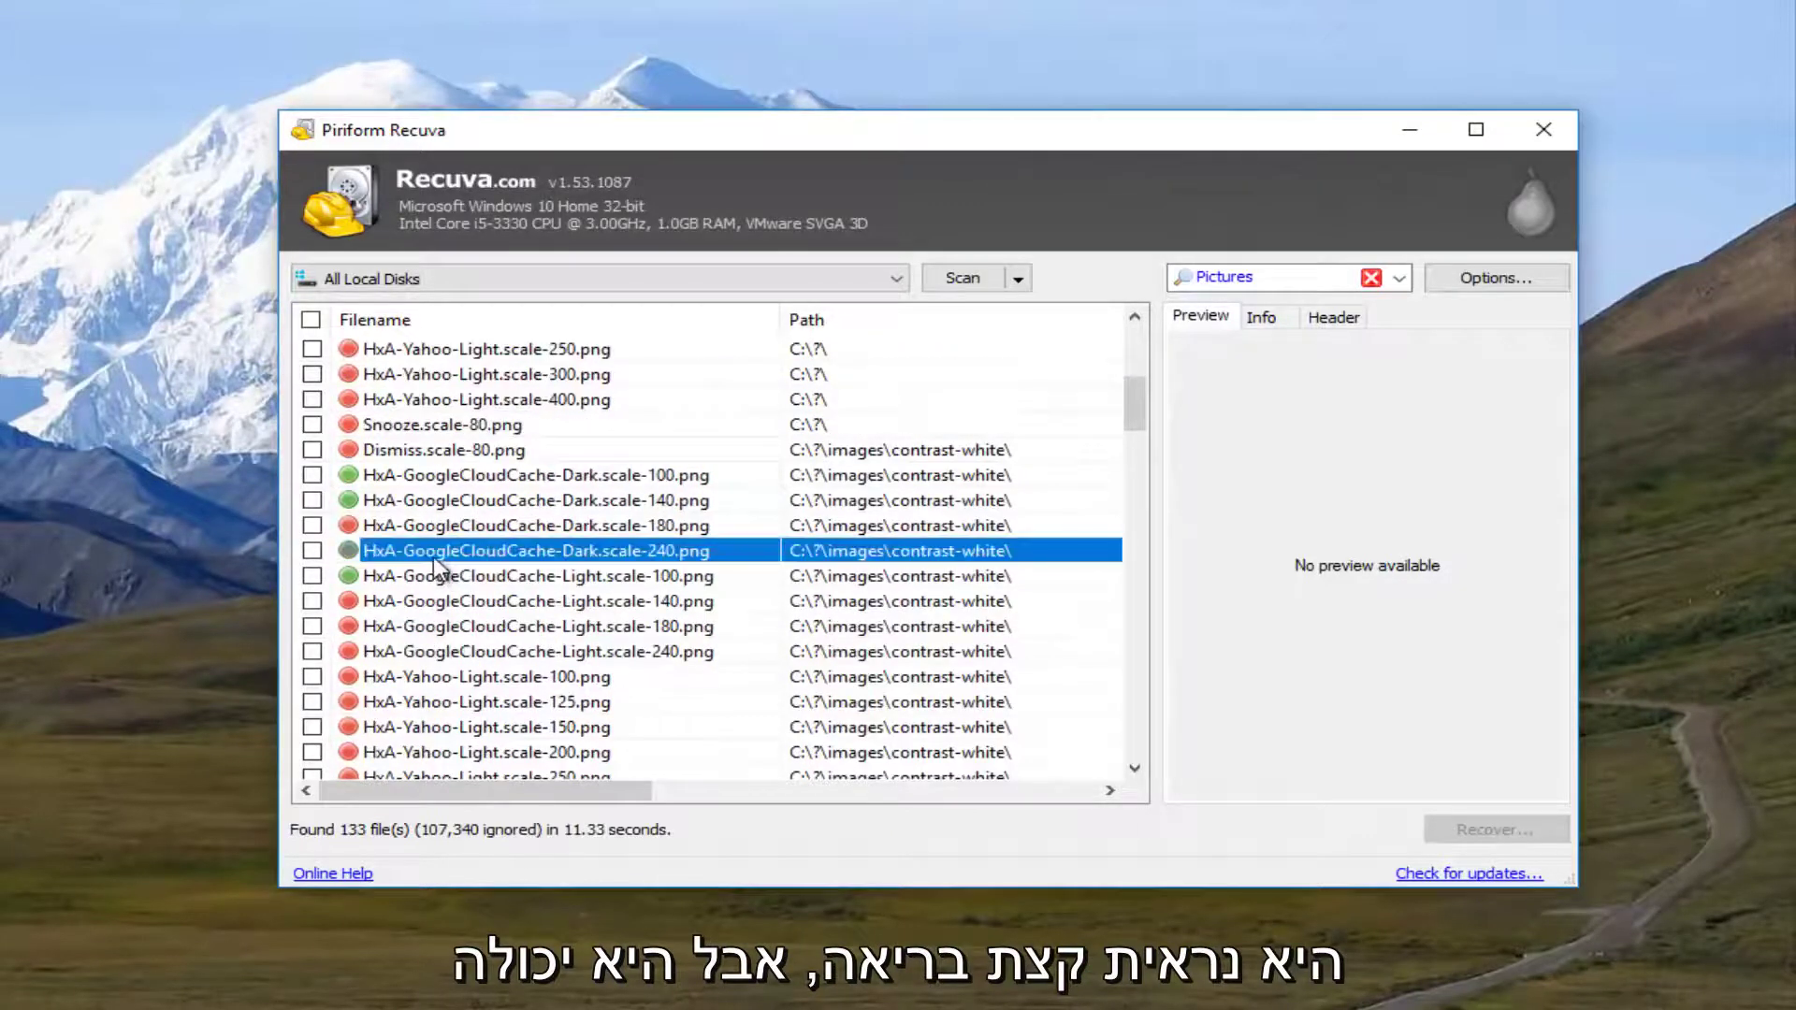
left_click(395, 505)
scroll(411, 513, "up", 2)
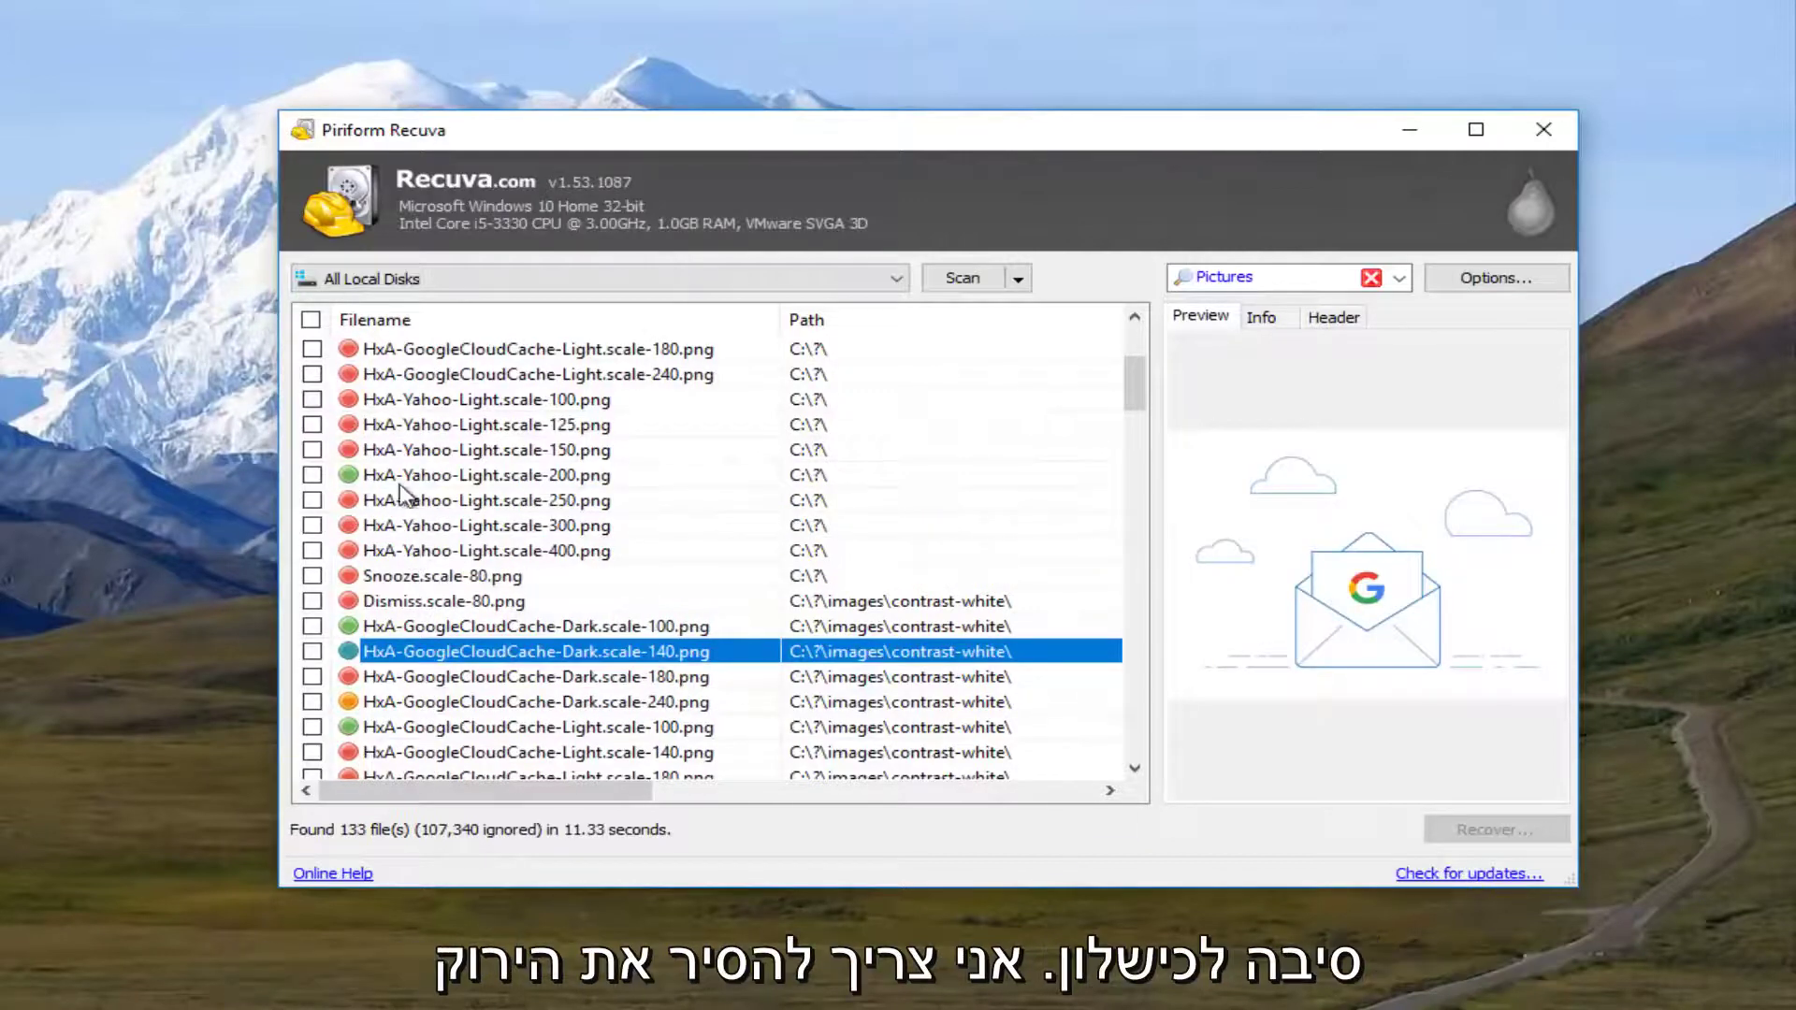
left_click(417, 499)
Tick HxA-Yahoo-Light.scale-200.png and choose Recover to pick a destination folder.
left_click(421, 477)
right_click(423, 479)
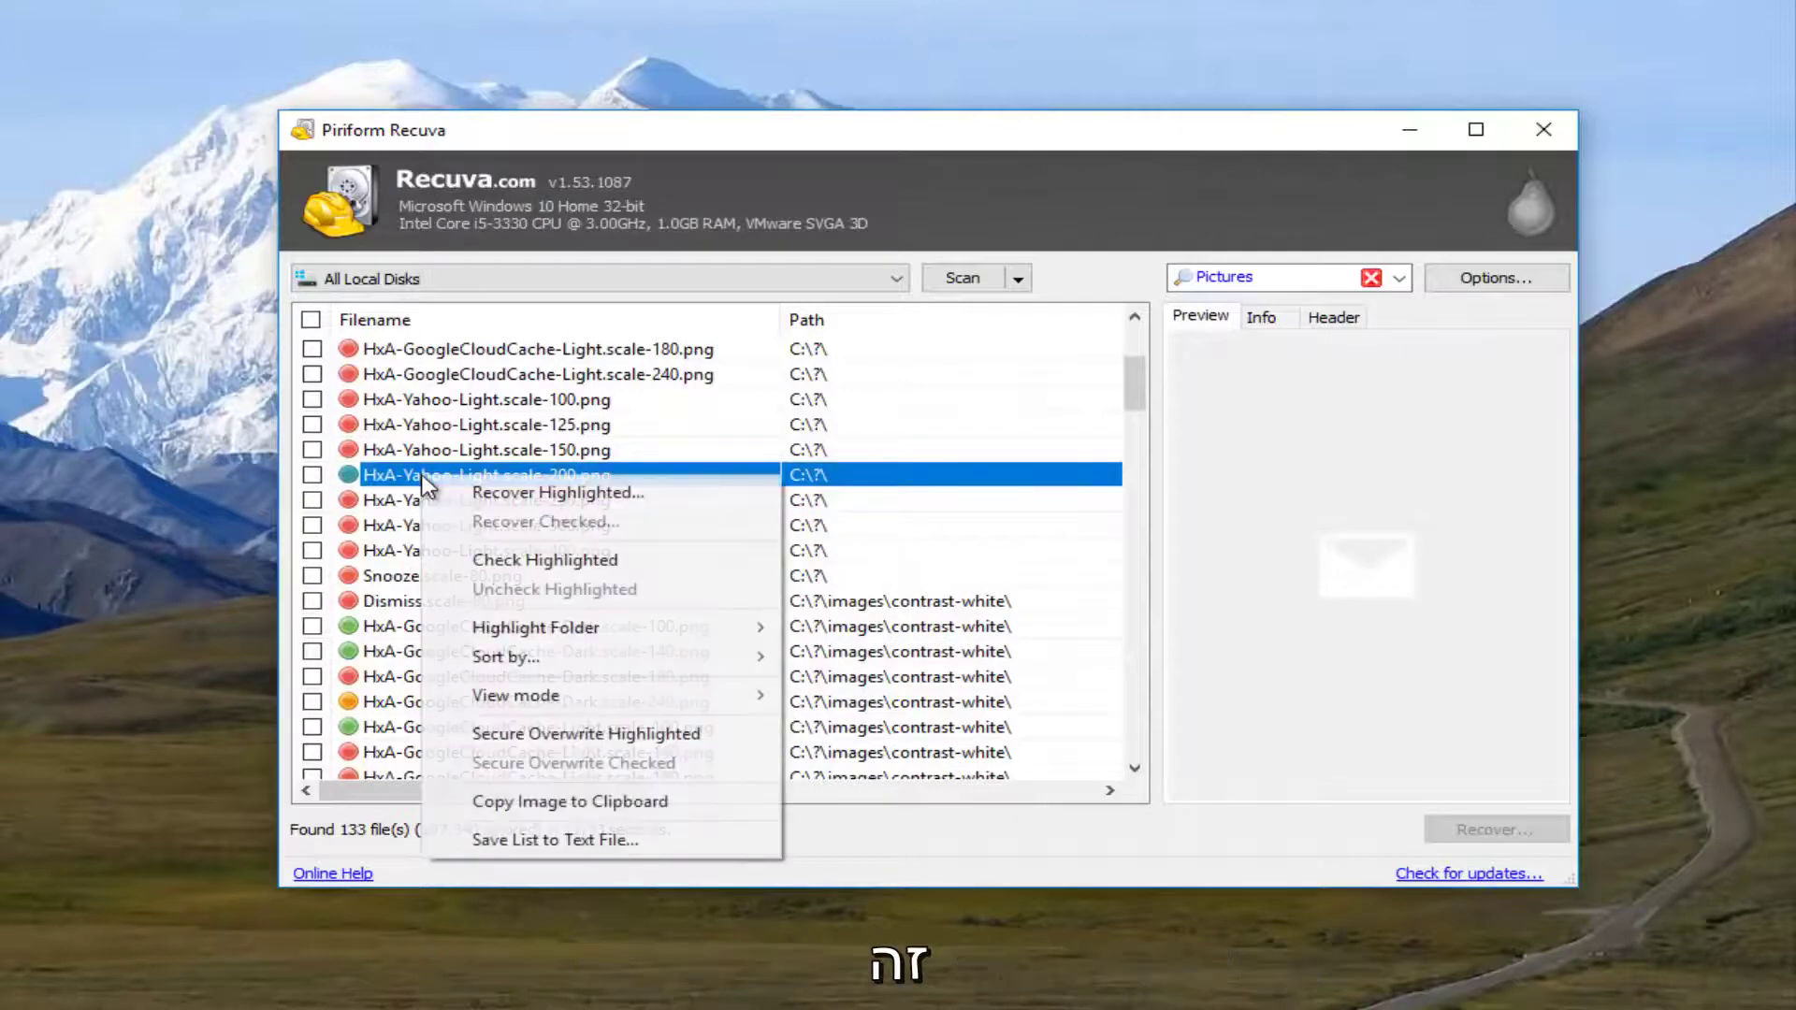
left_click(401, 479)
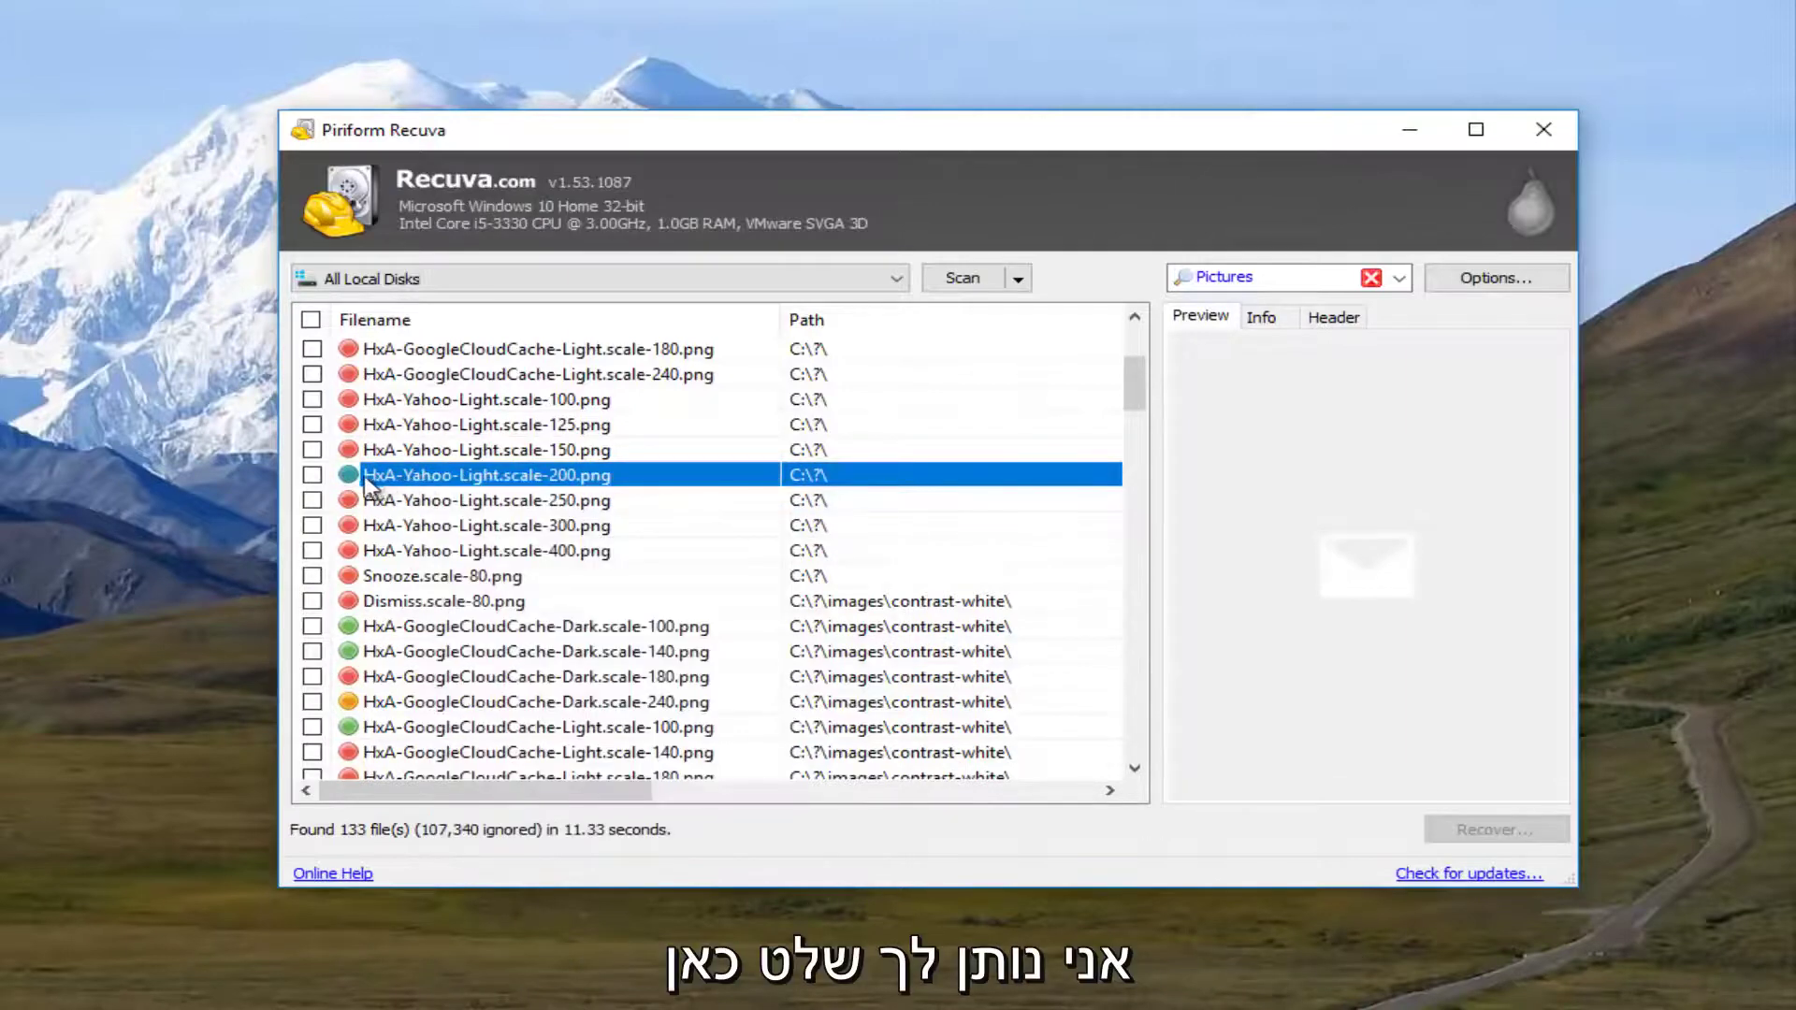
left_click(313, 477)
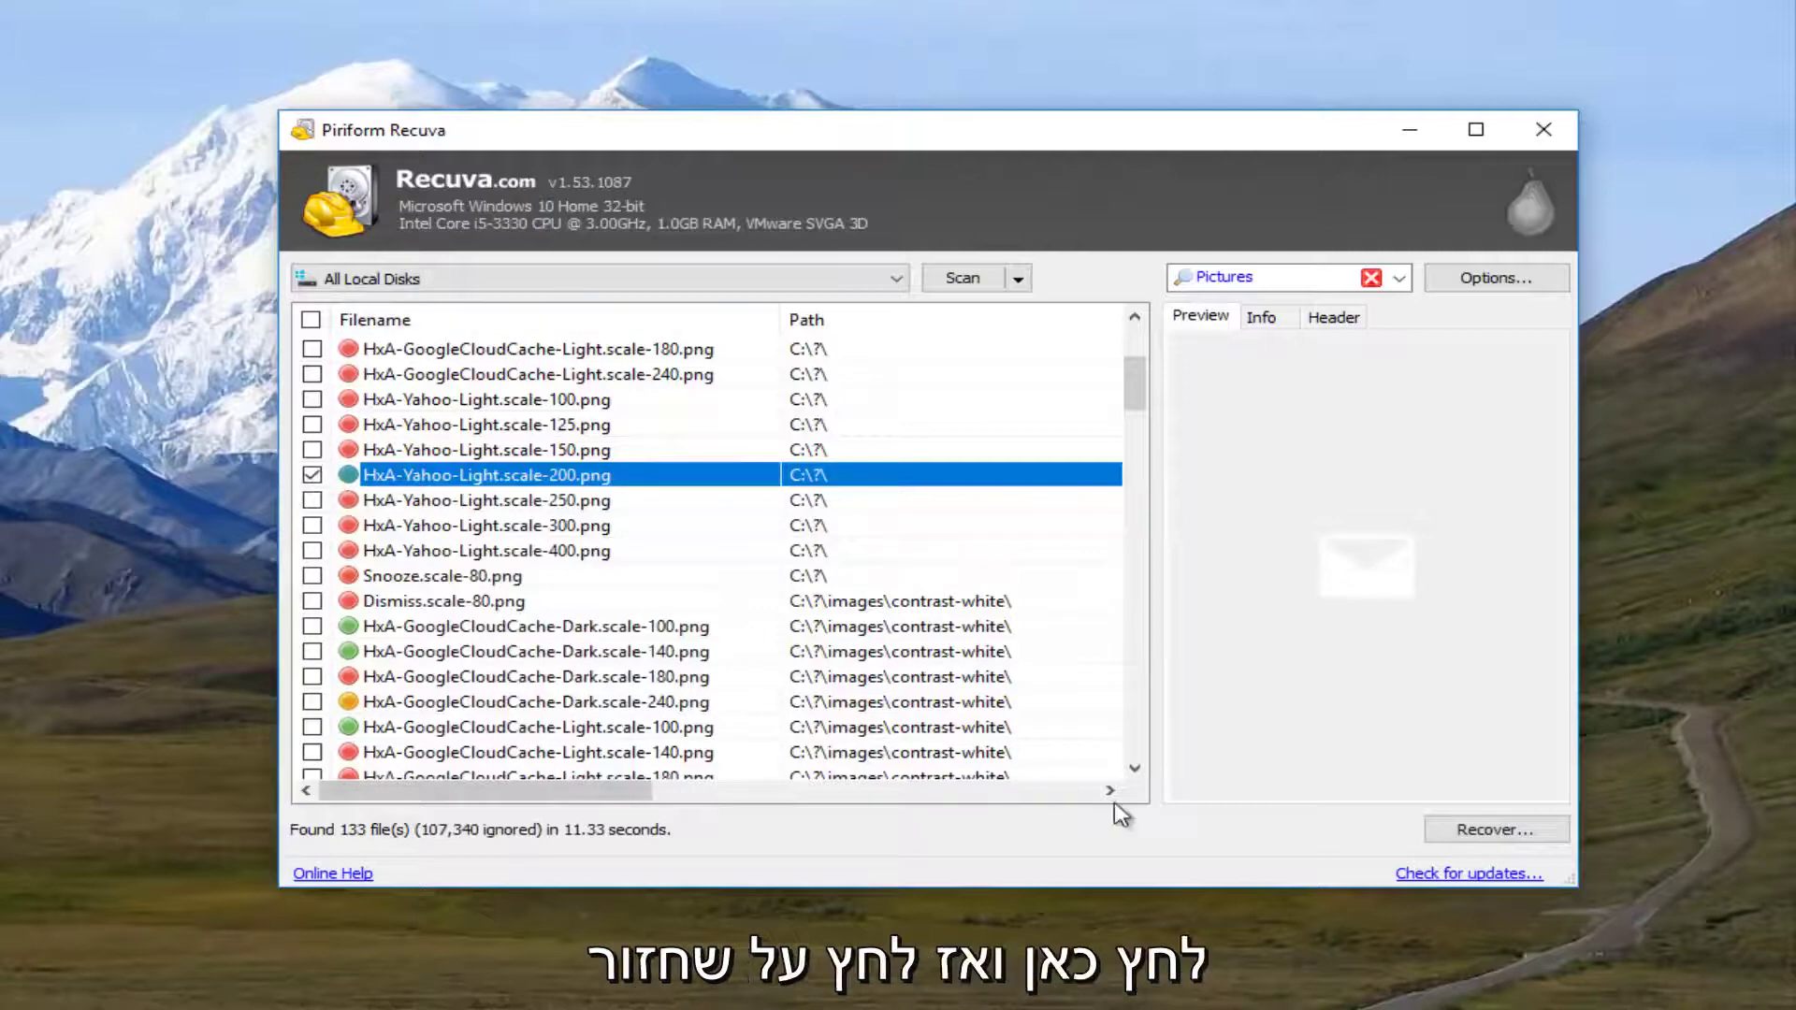
left_click(1485, 833)
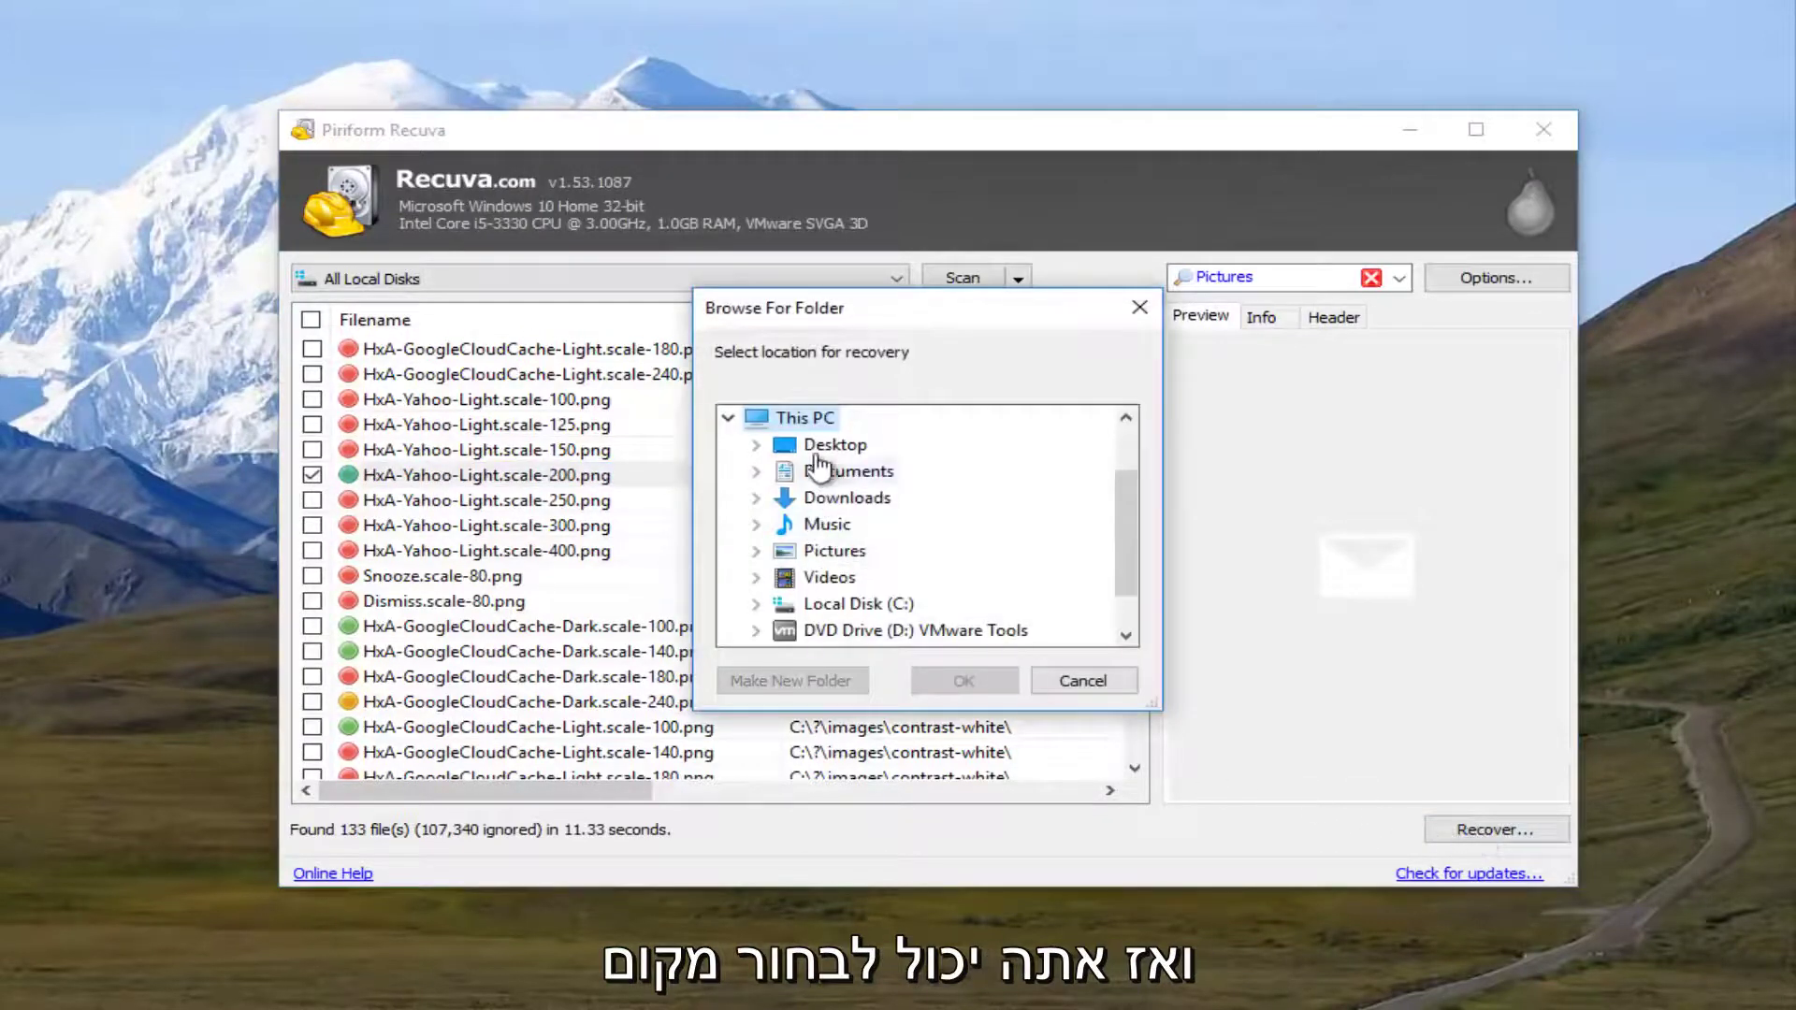
Recover the file to the Desktop, accepting the same-drive warning.
left_click(837, 447)
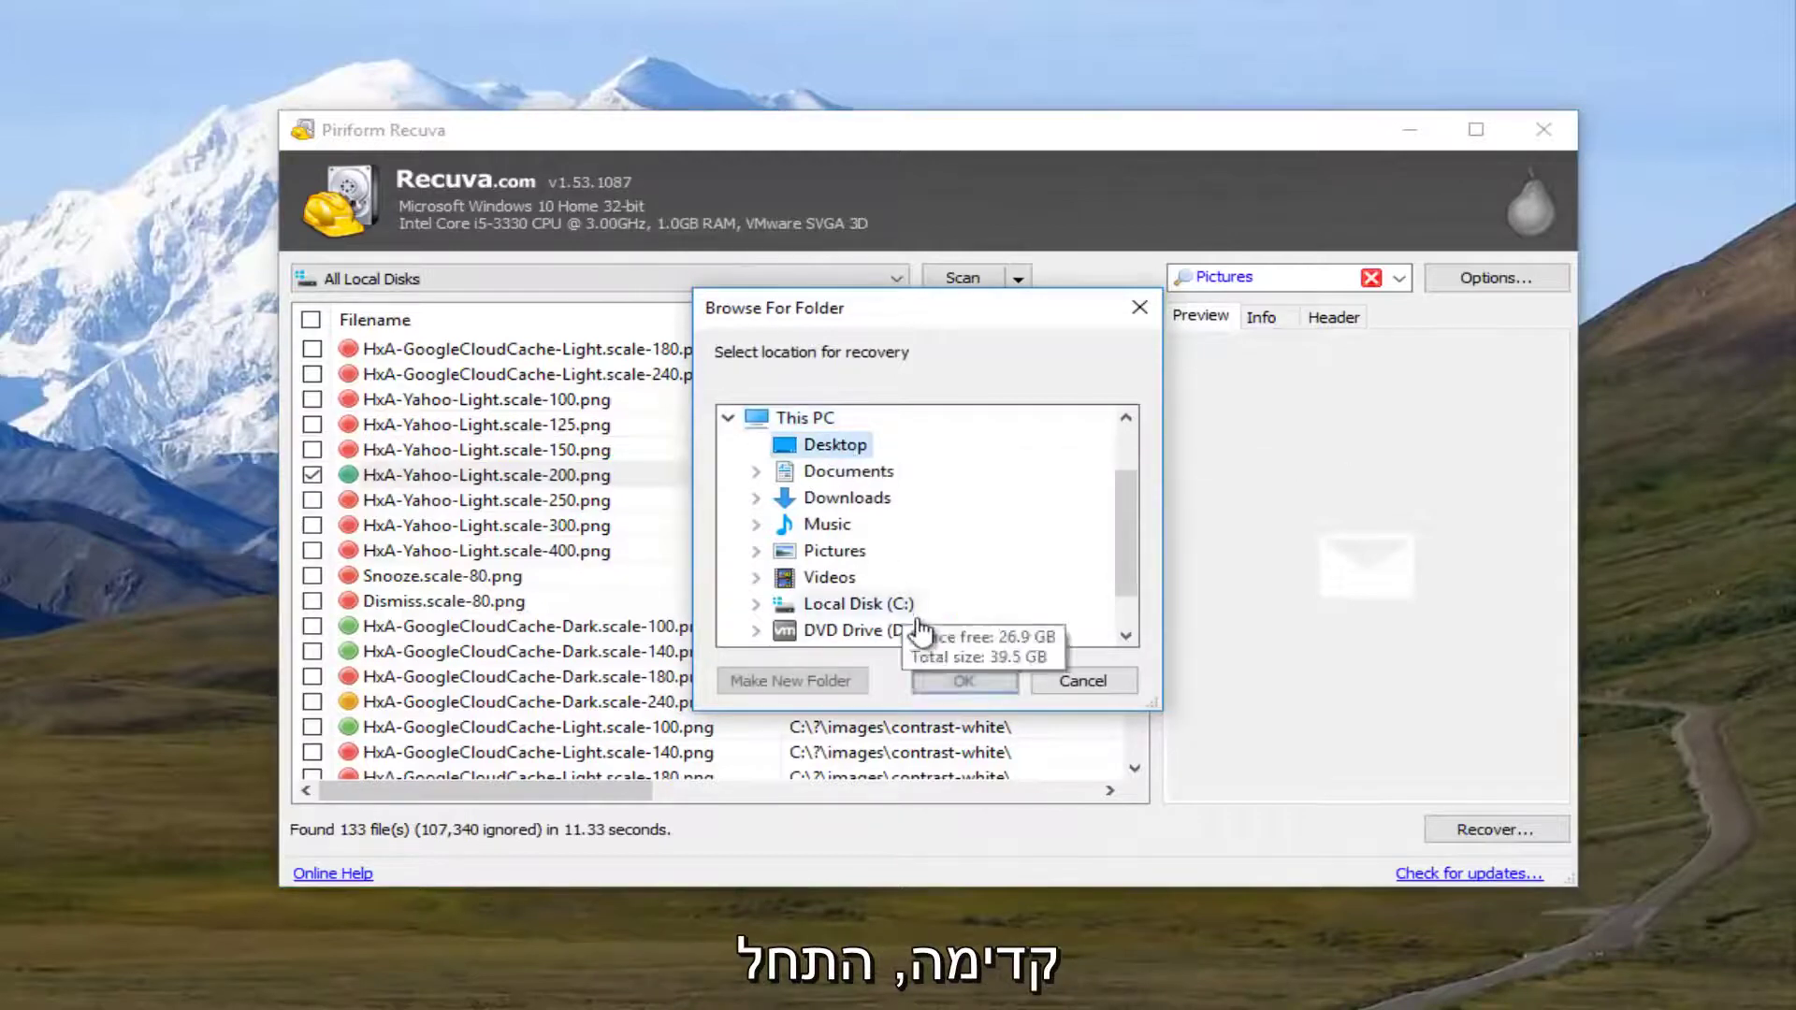
left_click(945, 686)
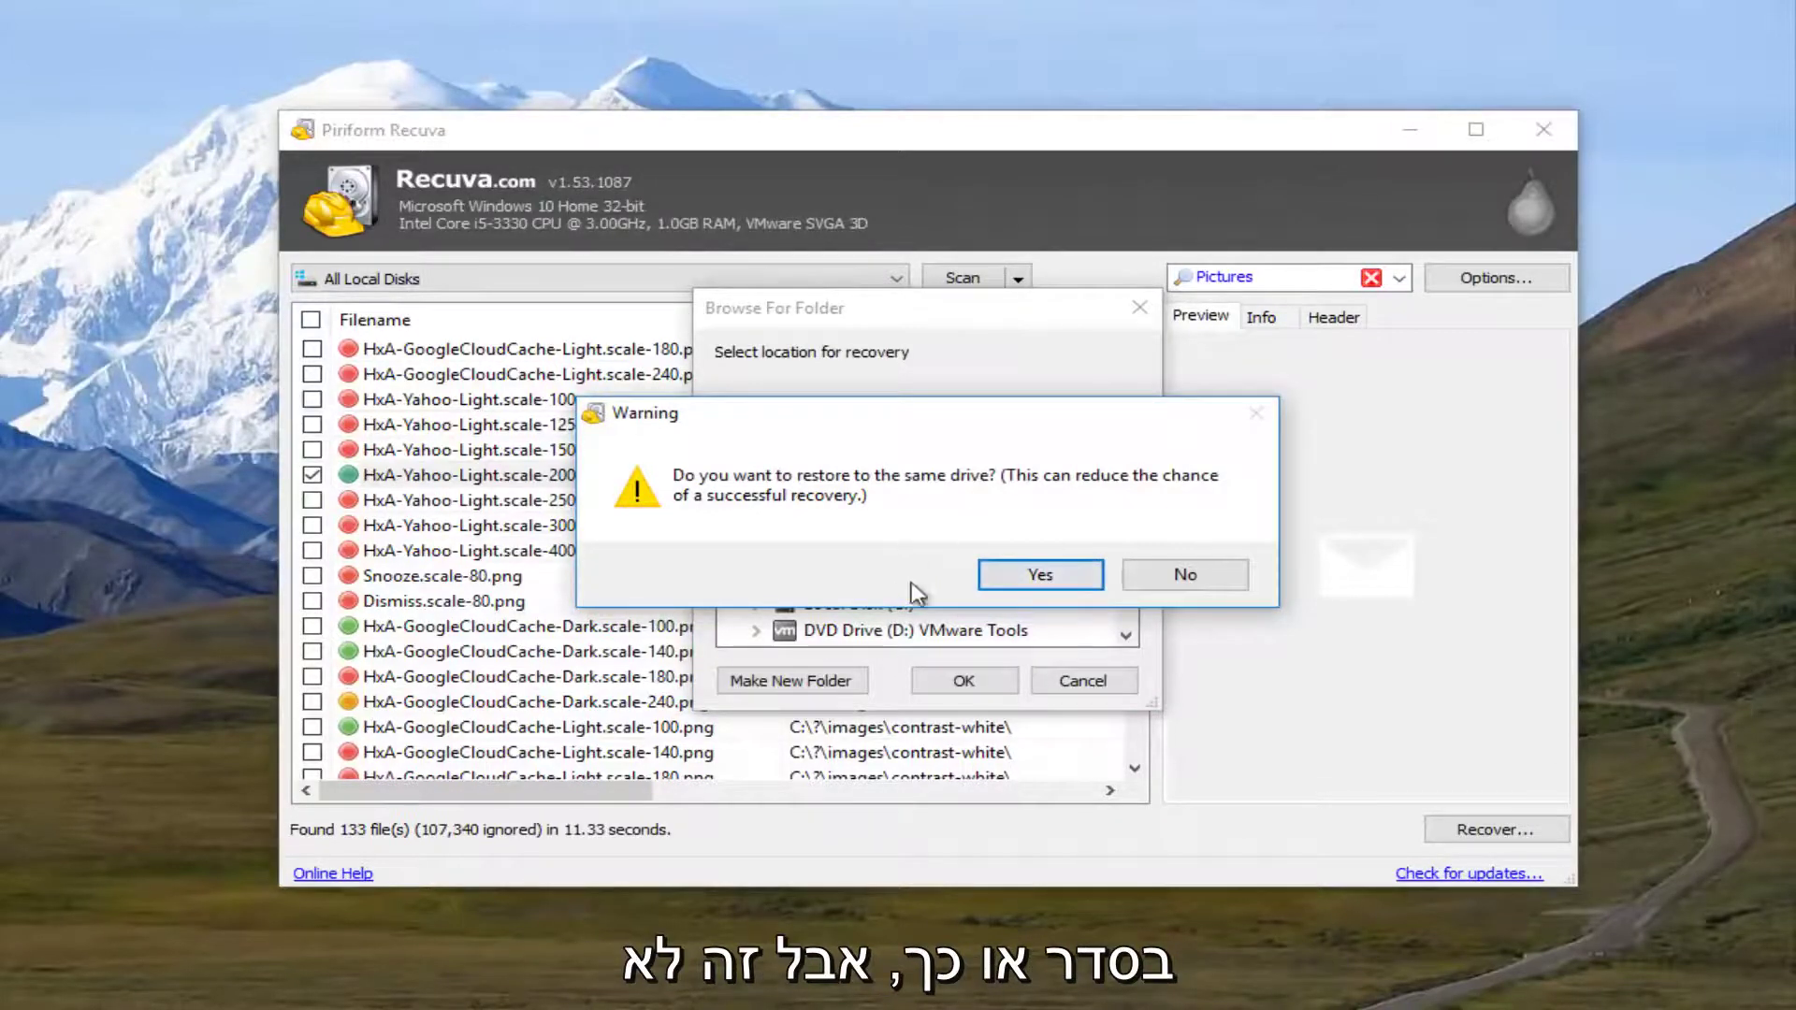
left_click(1035, 575)
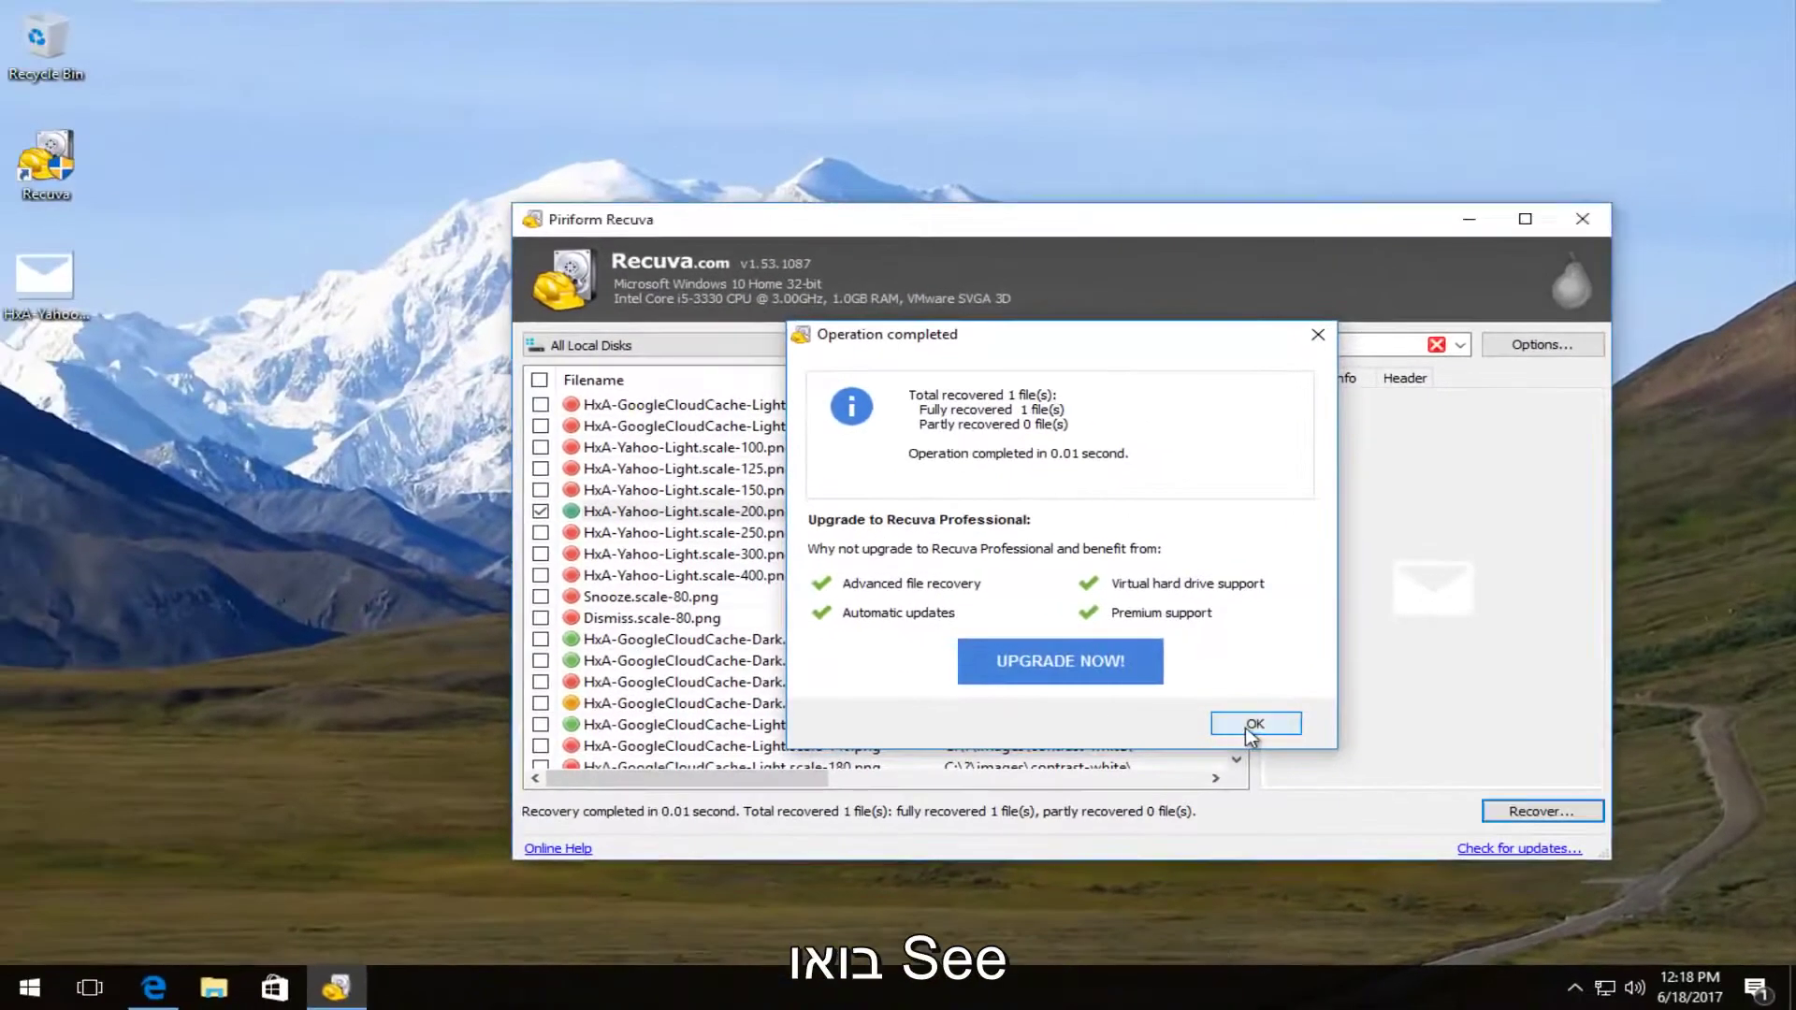
left_click(1160, 726)
View the recovered HxA-Yahoo envelope image in Photos, then delete the file from the desktop.
left_click(1571, 231)
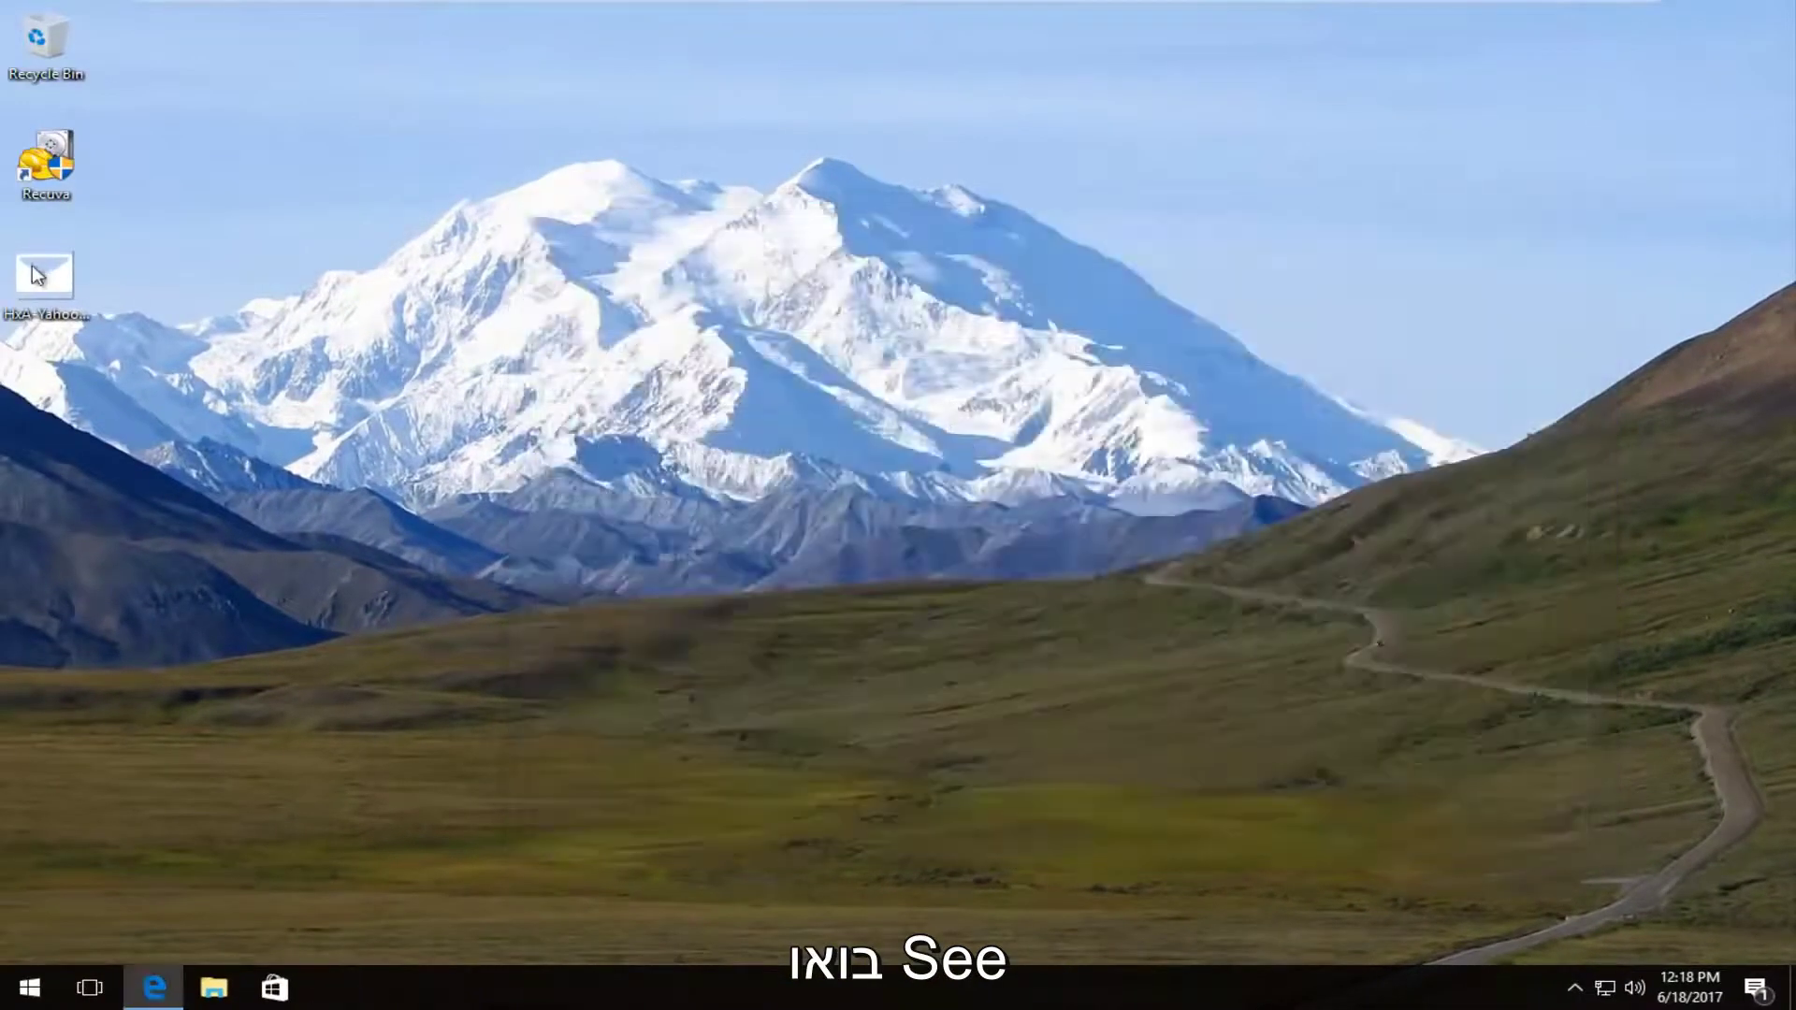
double_click(36, 265)
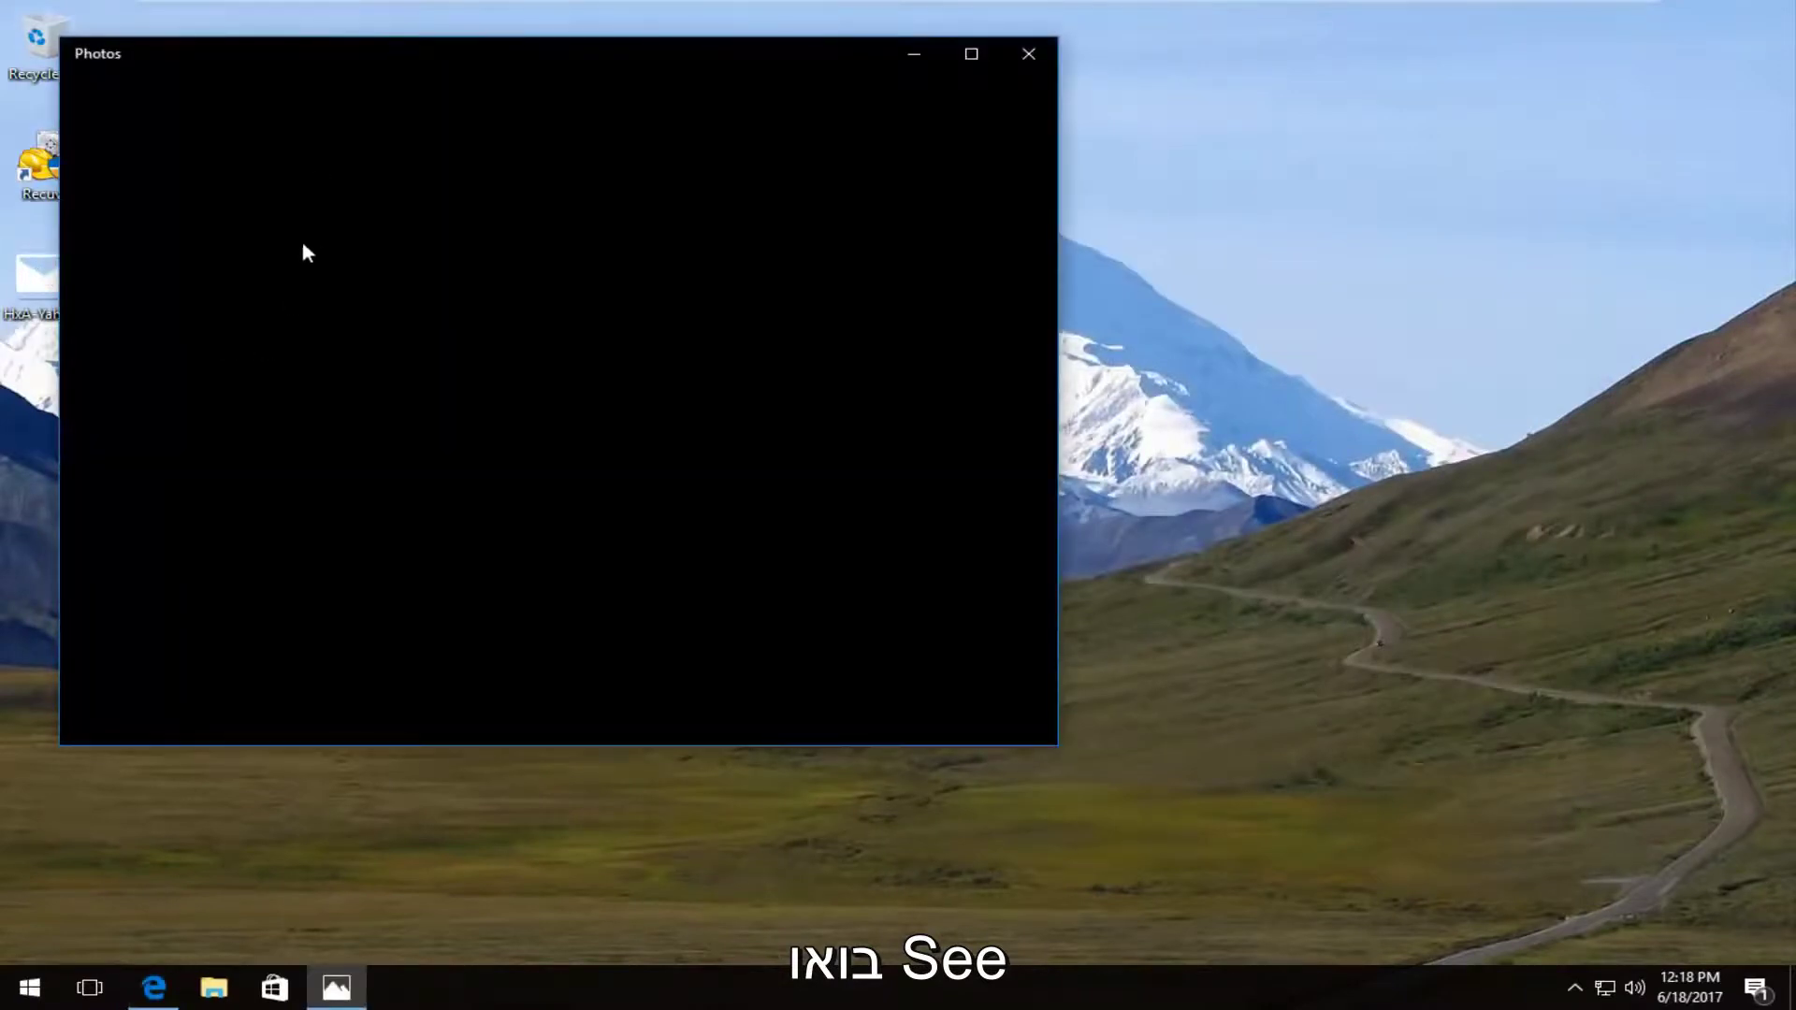
left_click_drag(339, 70, 696, 93)
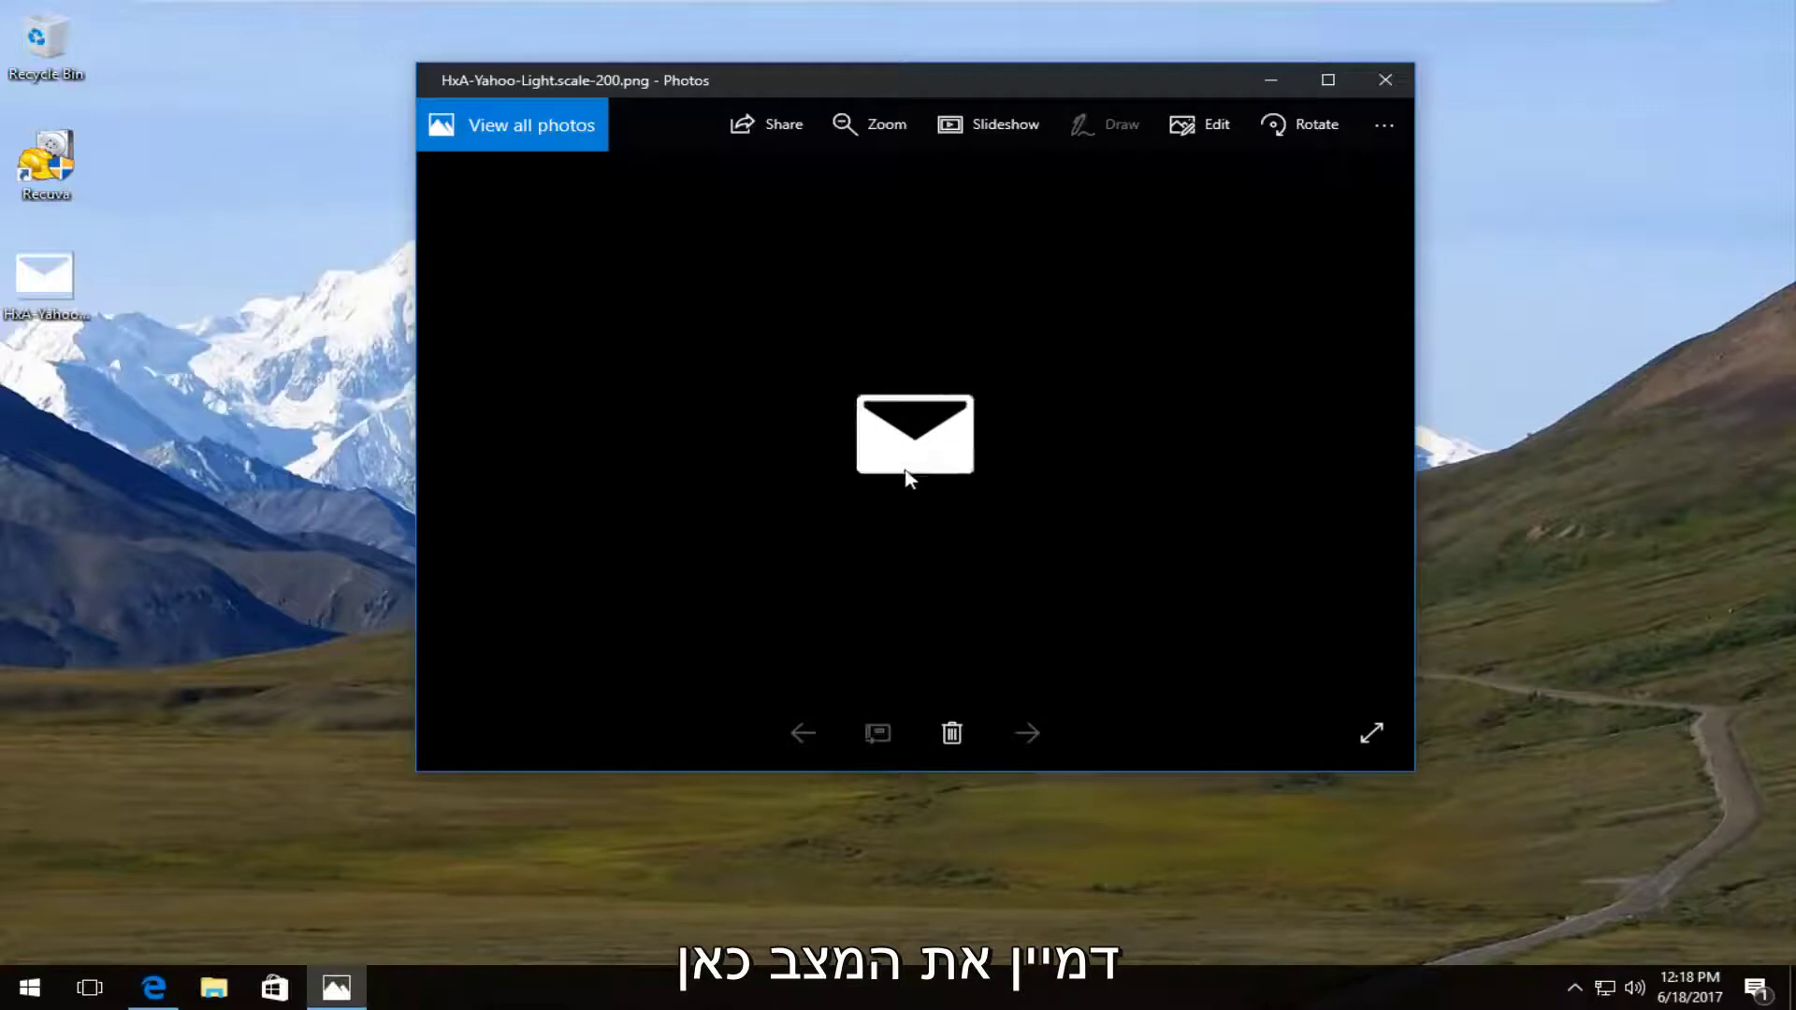
left_click(1381, 81)
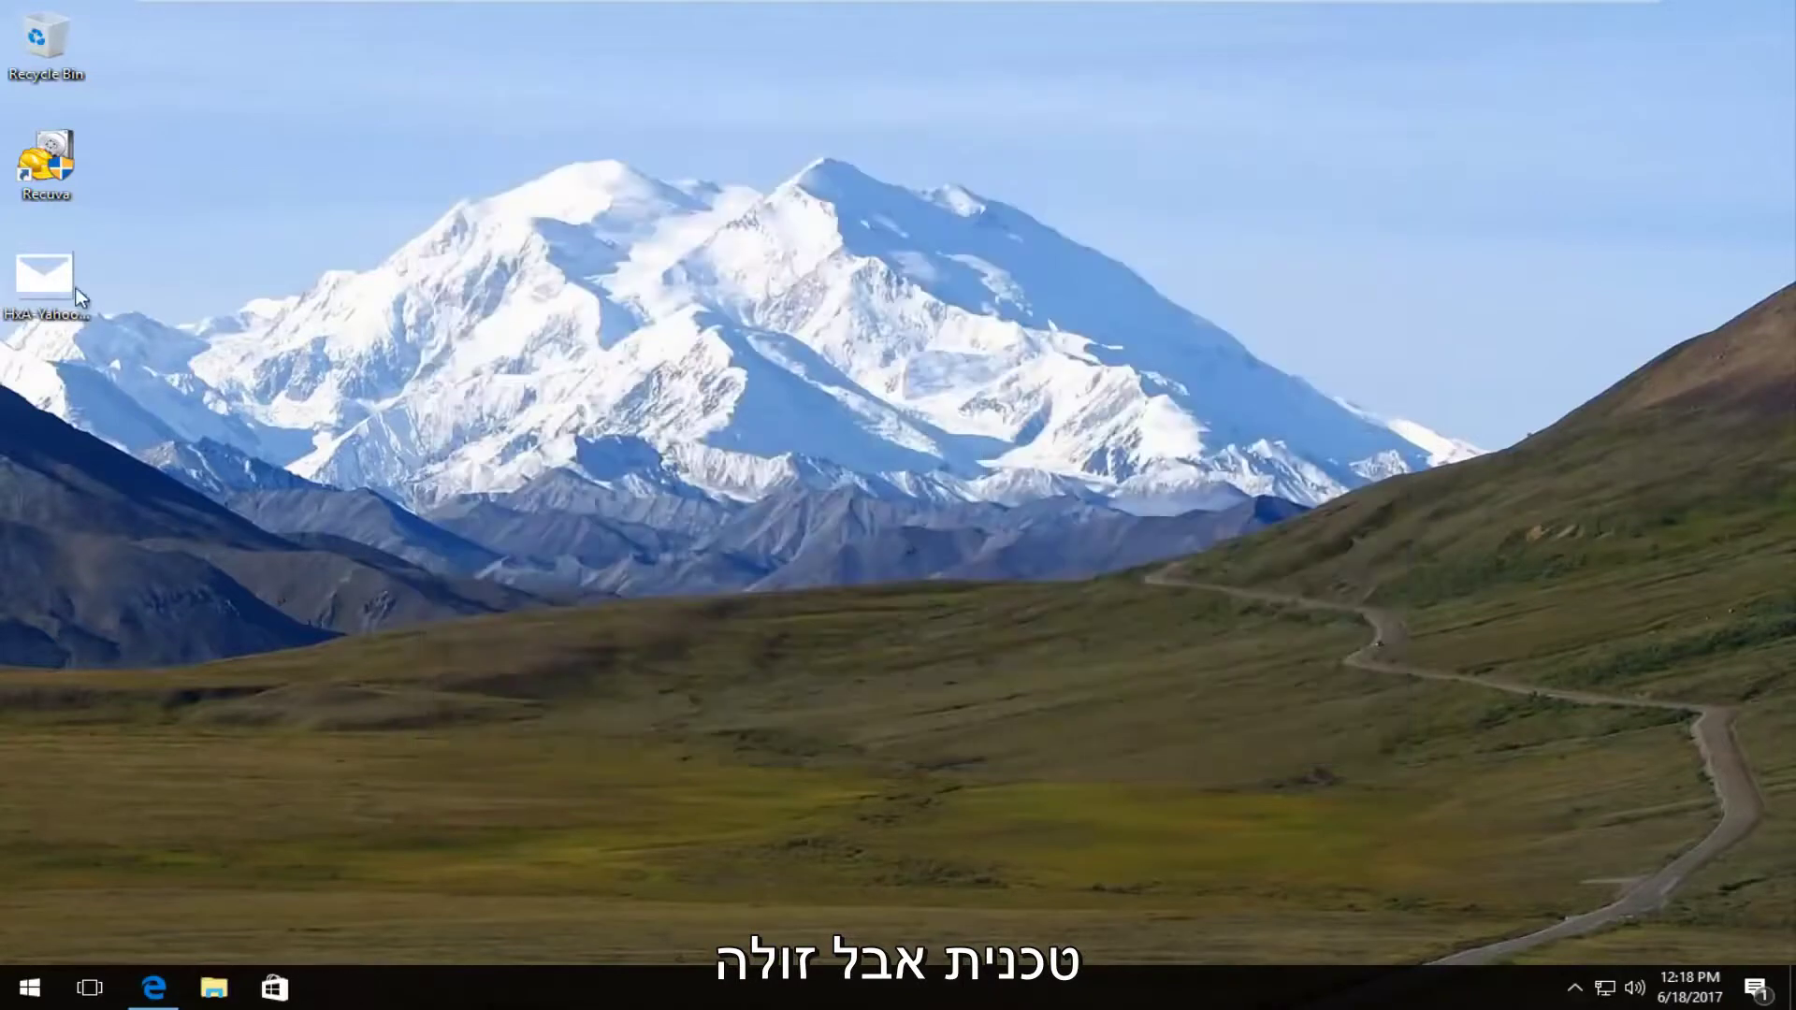
left_click(14, 273)
key("Delete")
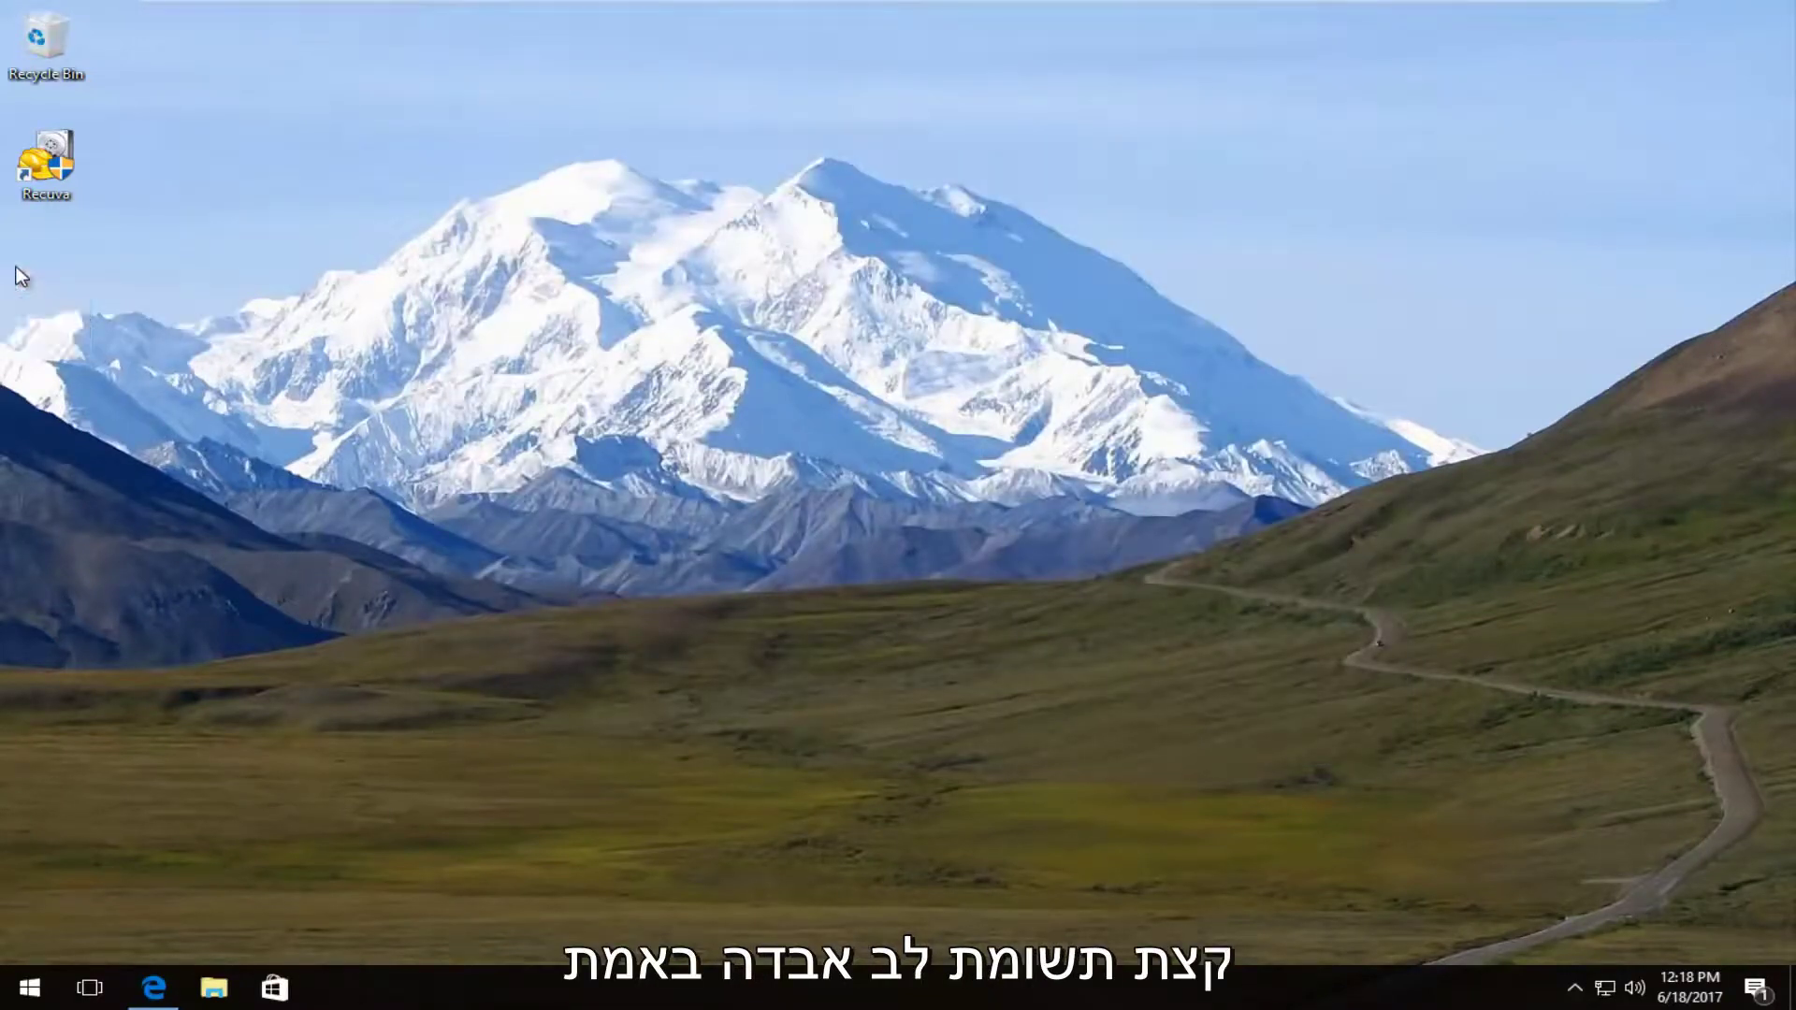
Relaunch Recuva and start a Deep Scan for Documents in all locations.
double_click(41, 166)
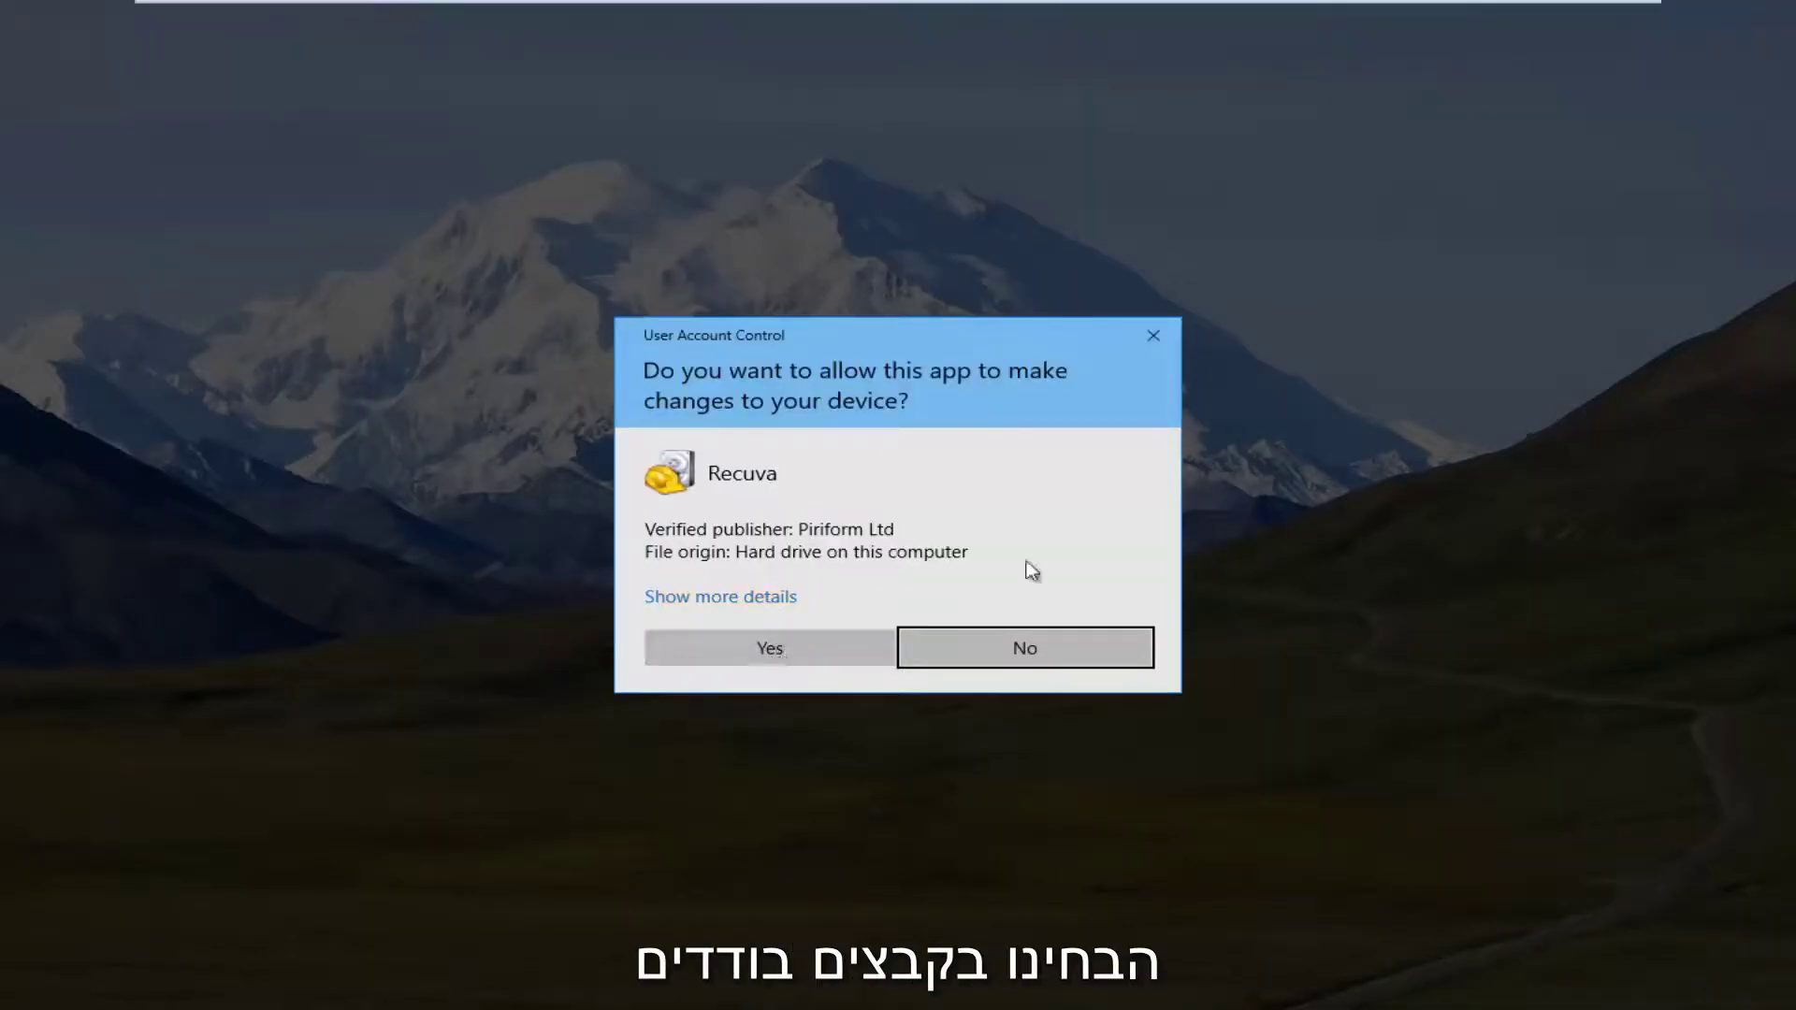
left_click(740, 648)
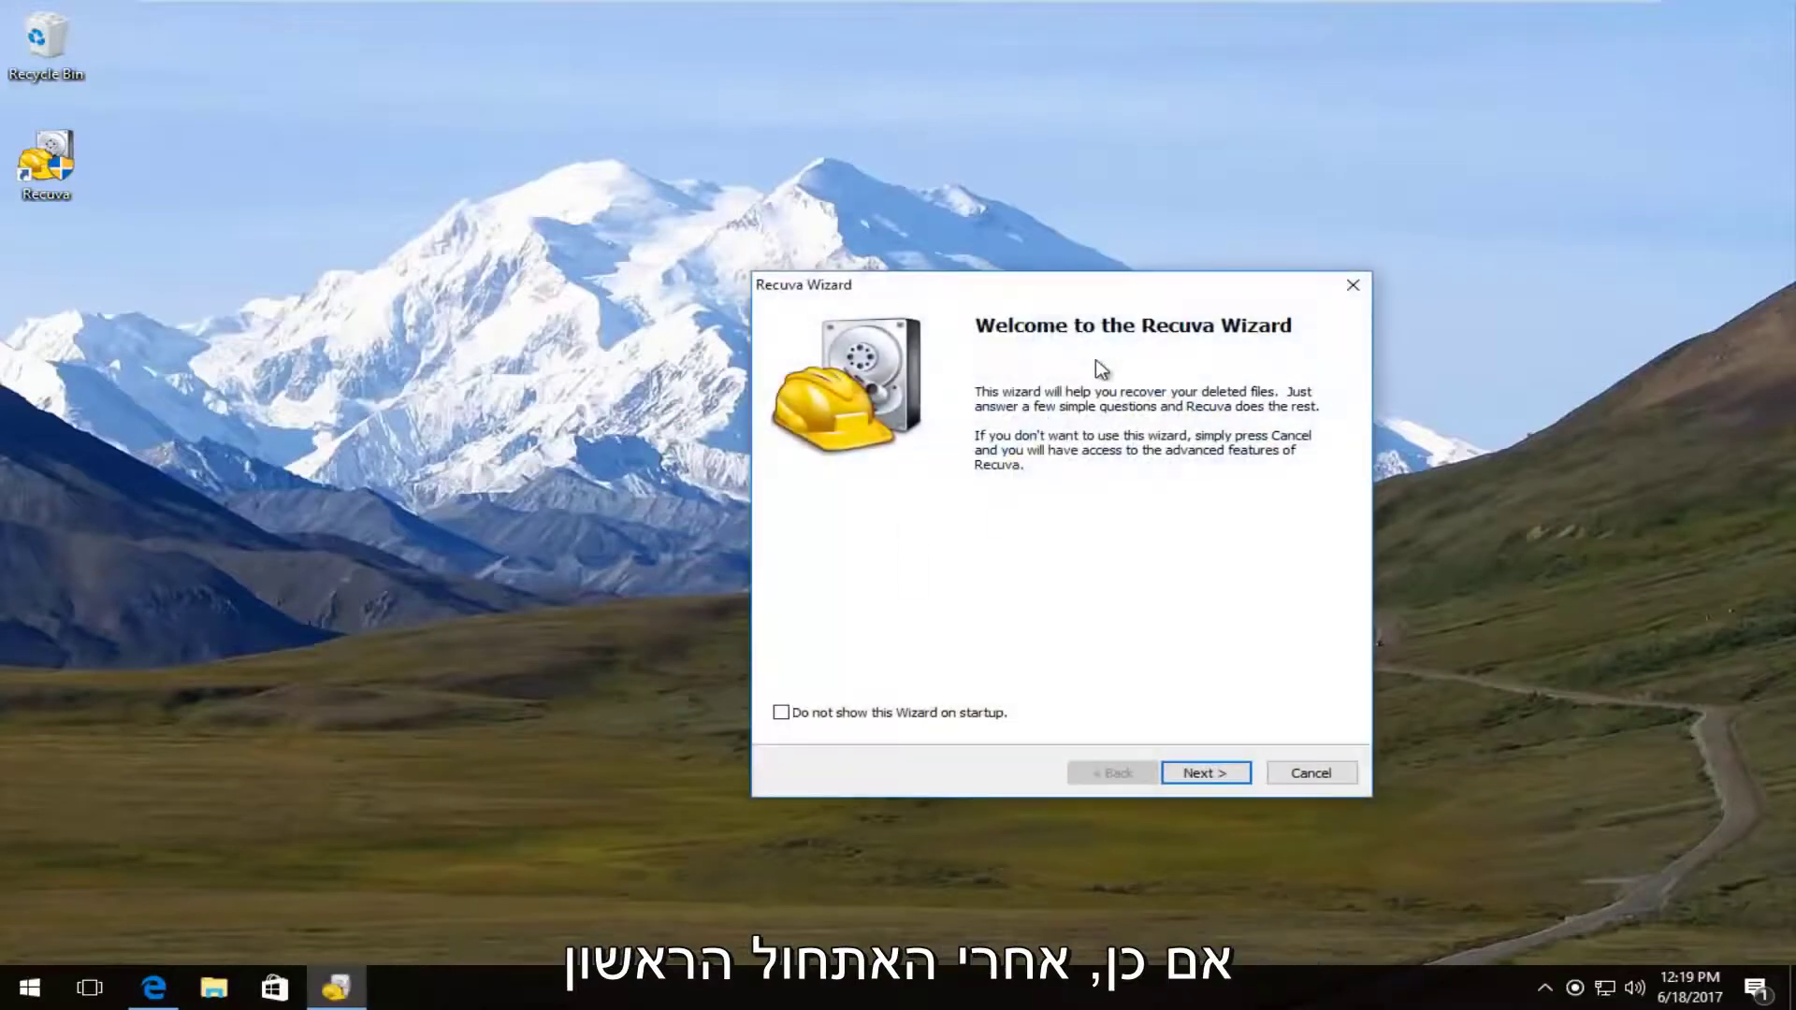
left_click_drag(879, 297, 627, 200)
left_click(936, 674)
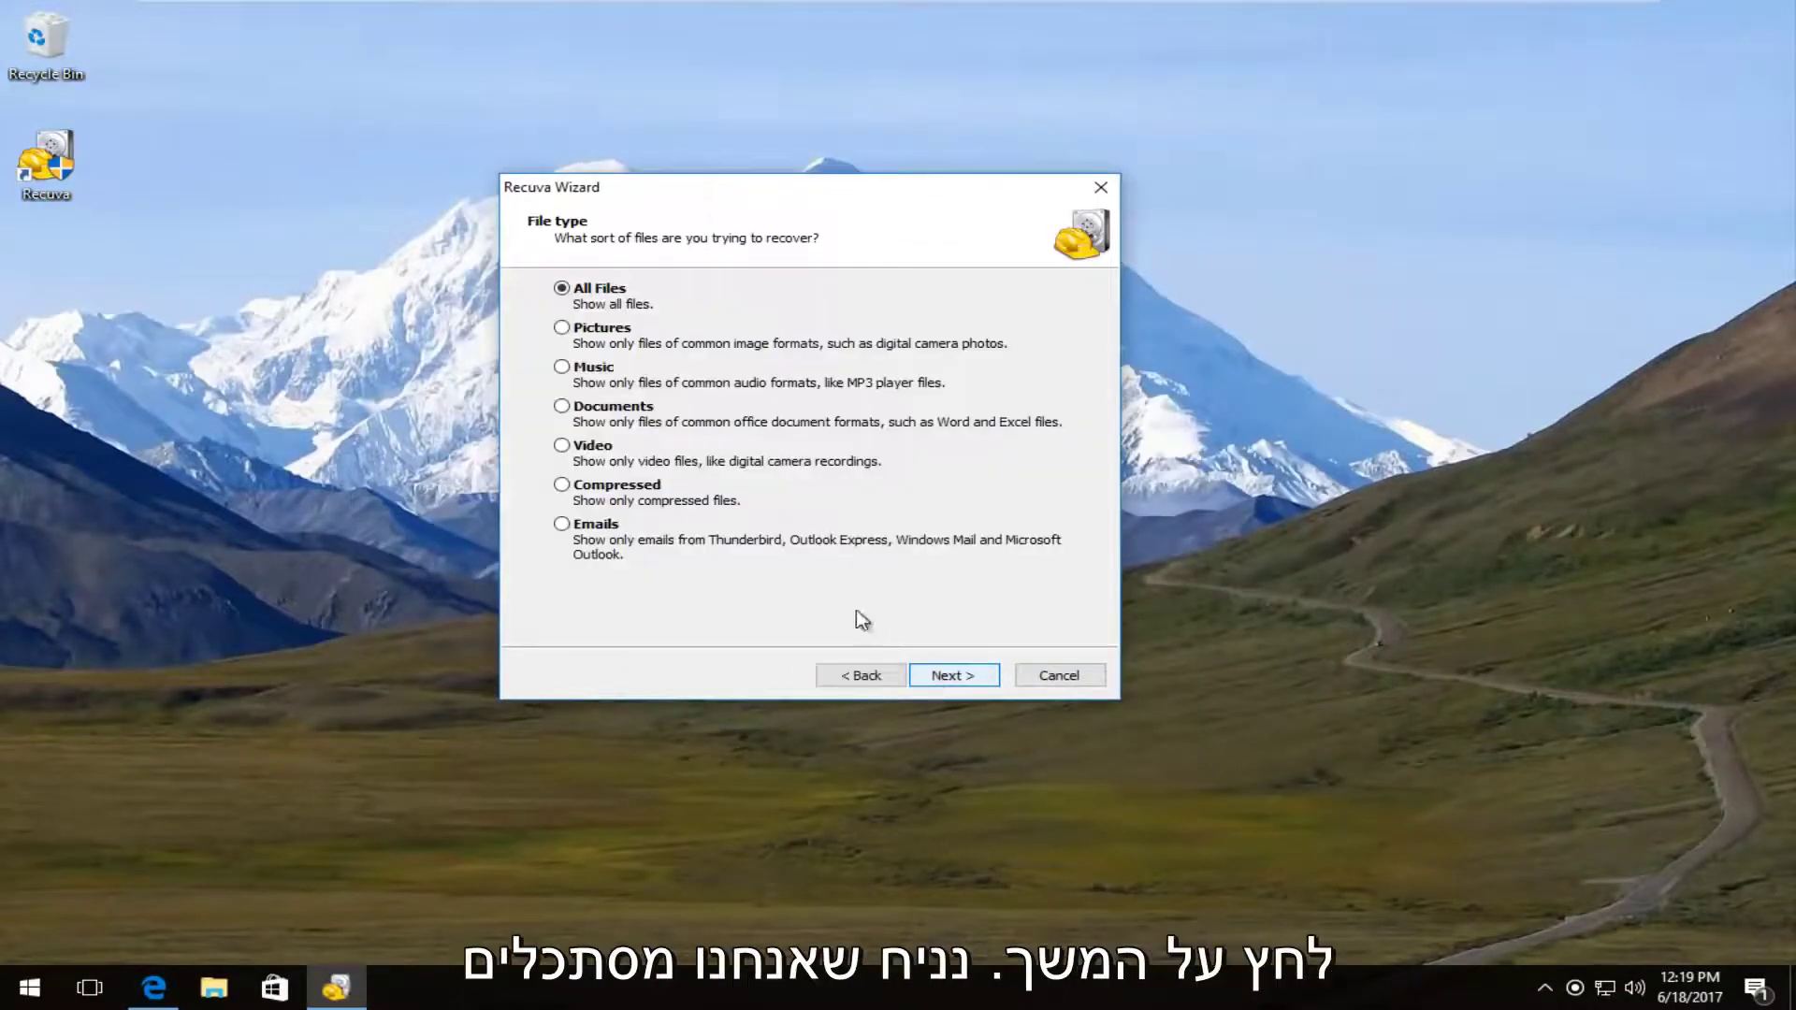
left_click(566, 409)
left_click(950, 674)
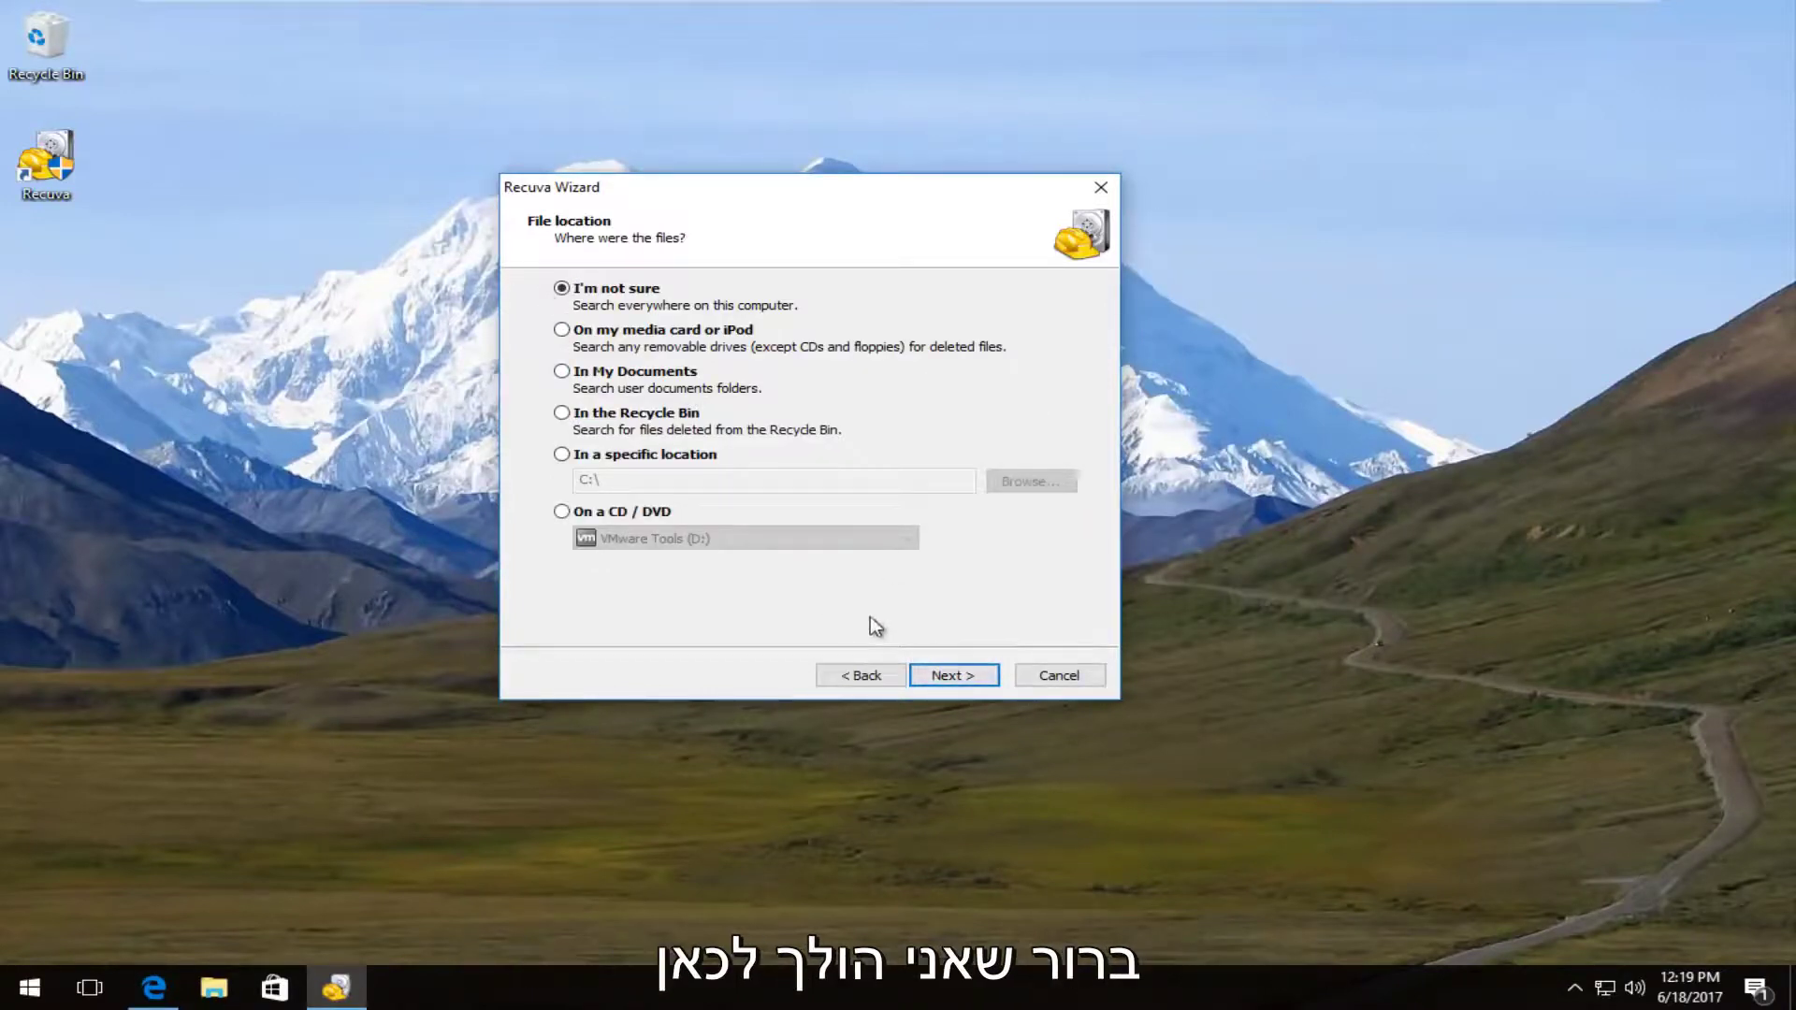
left_click(940, 676)
left_click(740, 477)
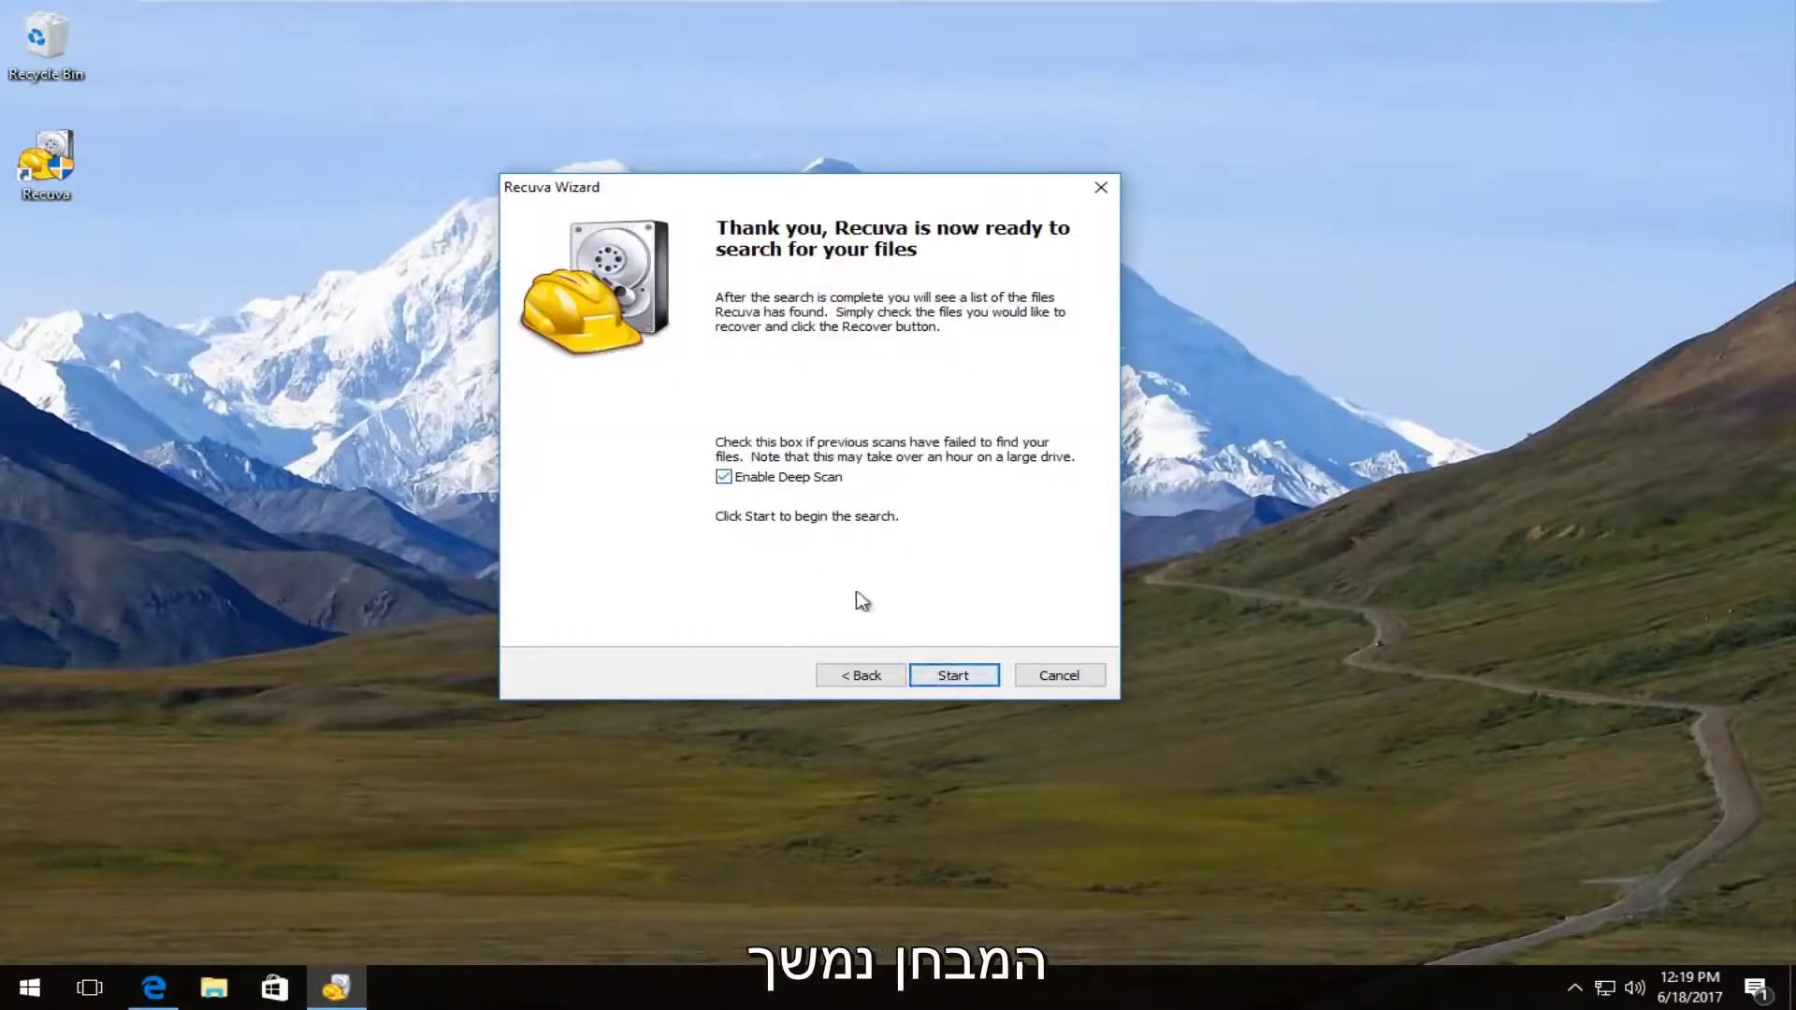
left_click(973, 678)
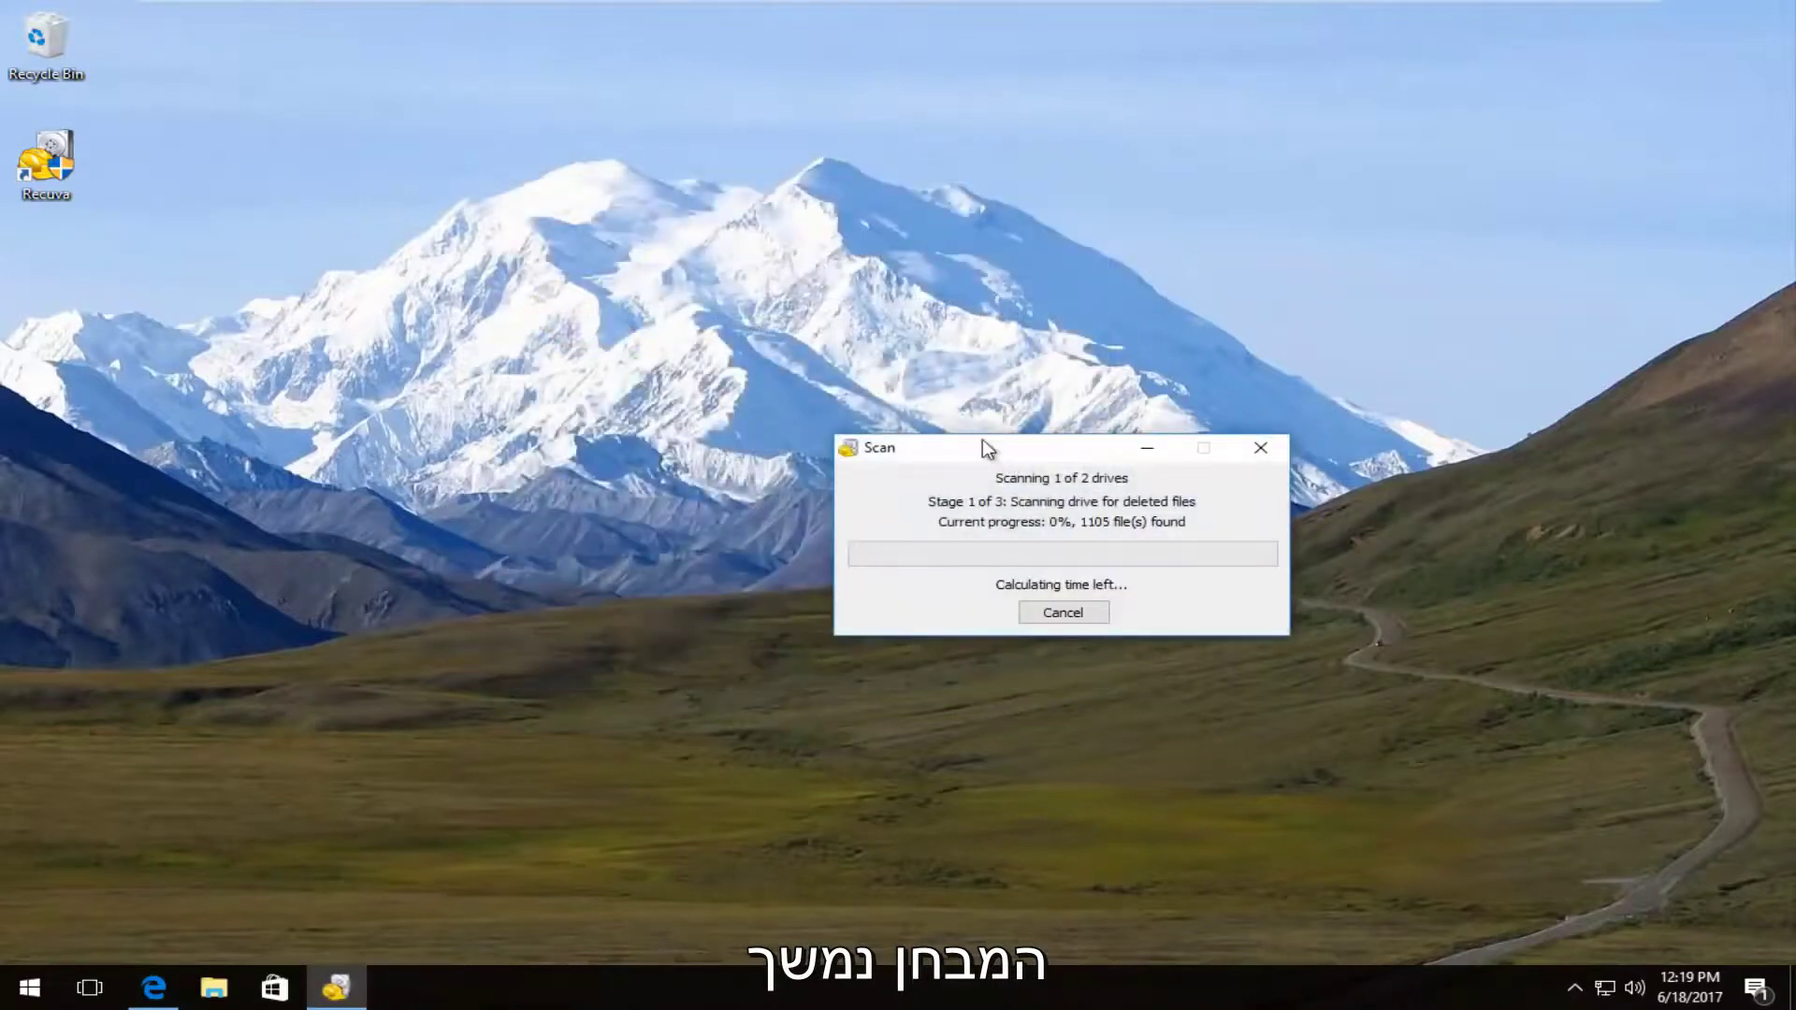
Move the Scan progress dialog aside and let the deep scan reach 3% with 107,330 files found.
left_click_drag(993, 450, 773, 344)
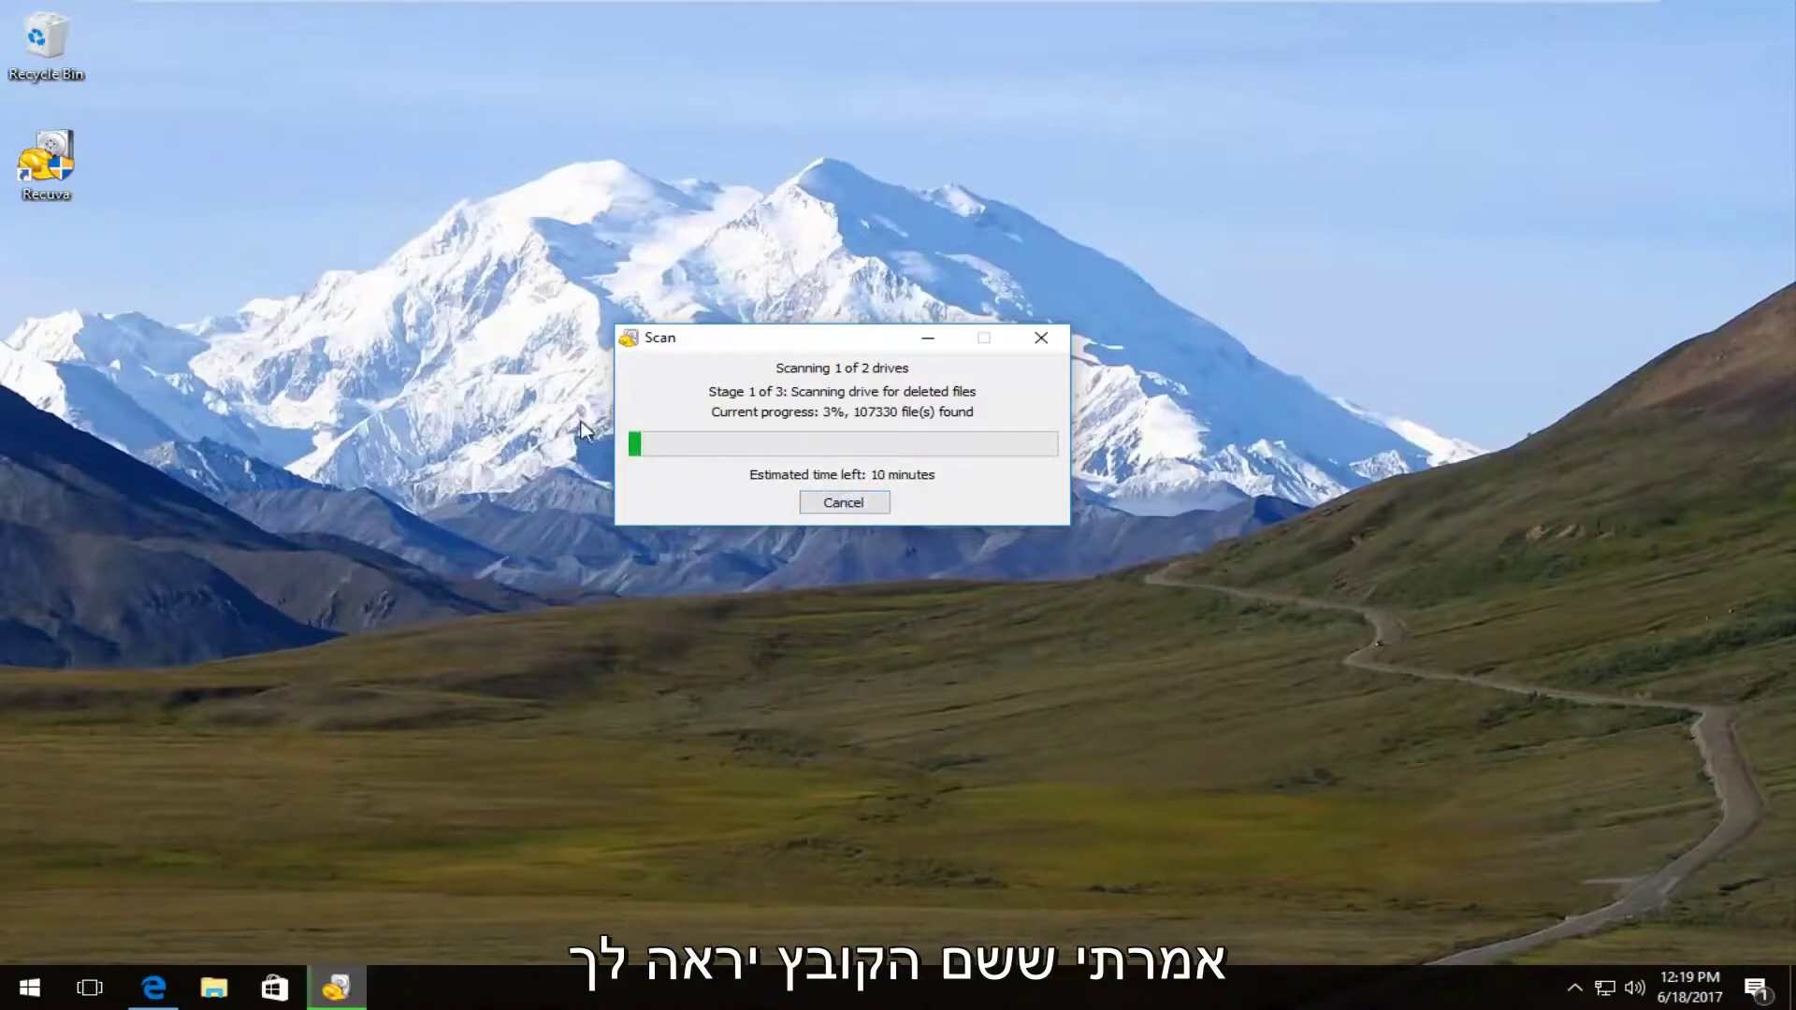
Cancel the deep scan, leaving incomplete results with 0 files found in Recuva.
left_click(837, 503)
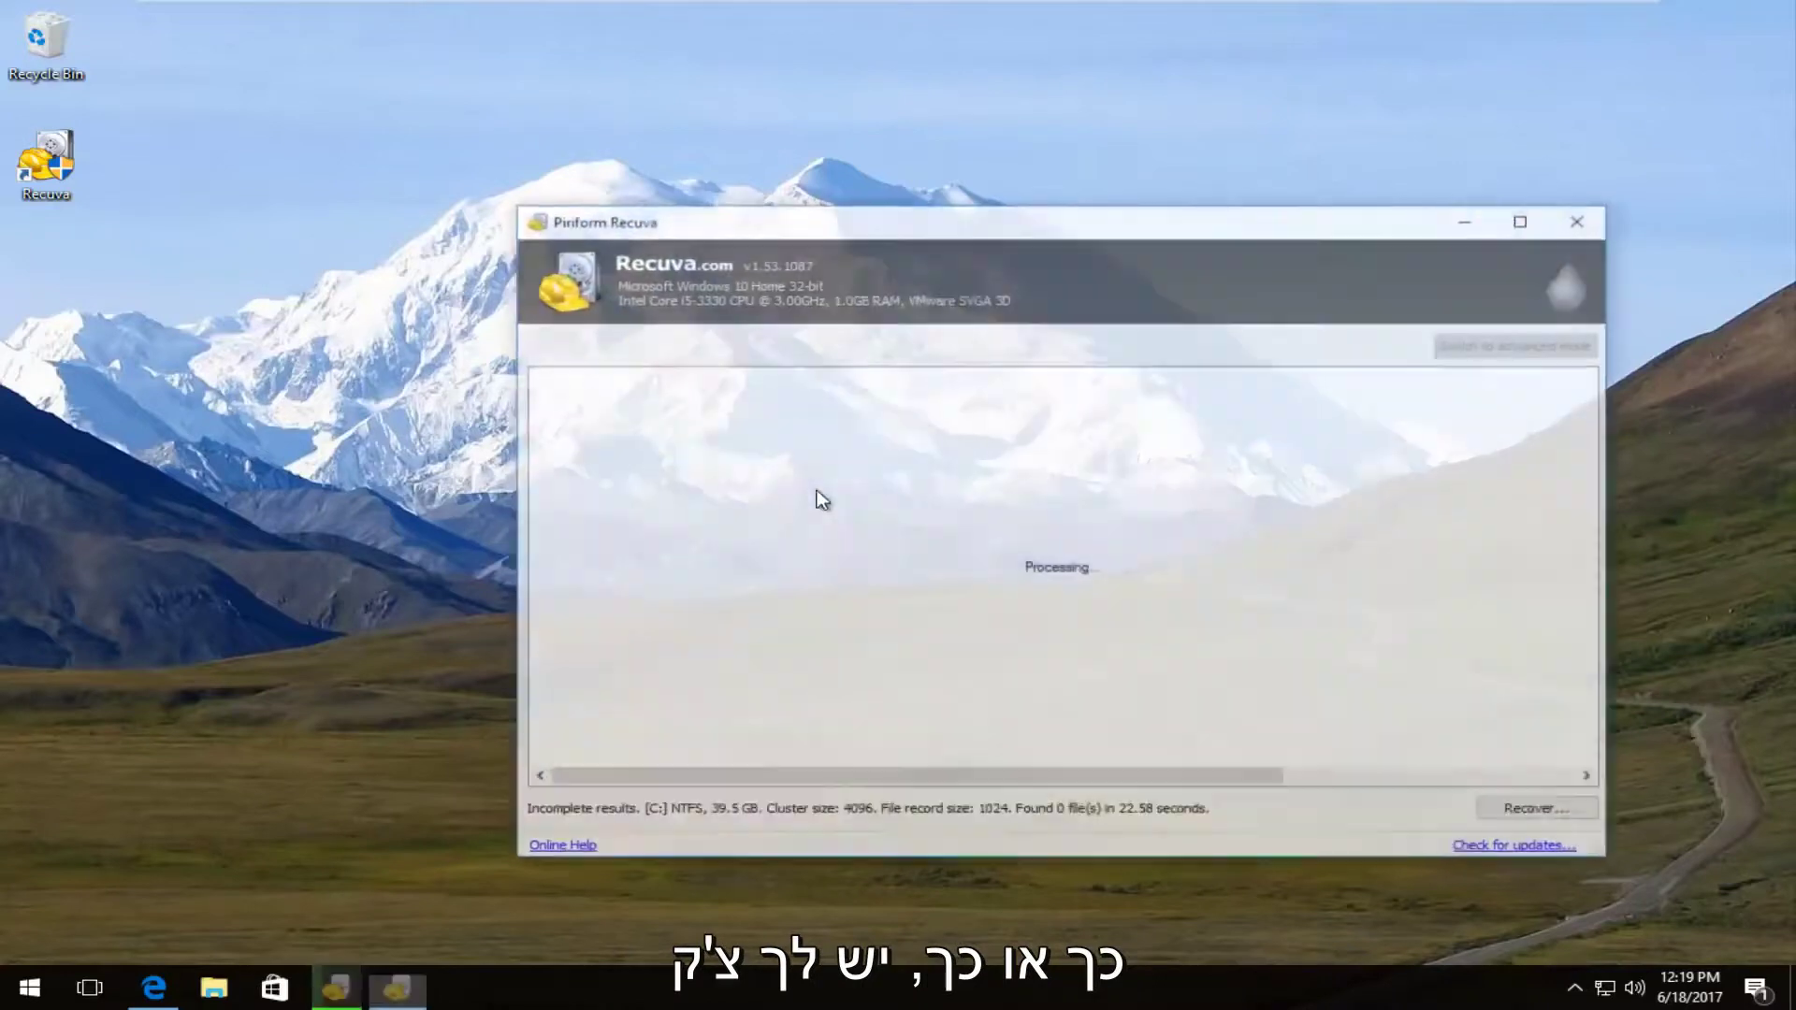
left_click_drag(991, 248, 889, 168)
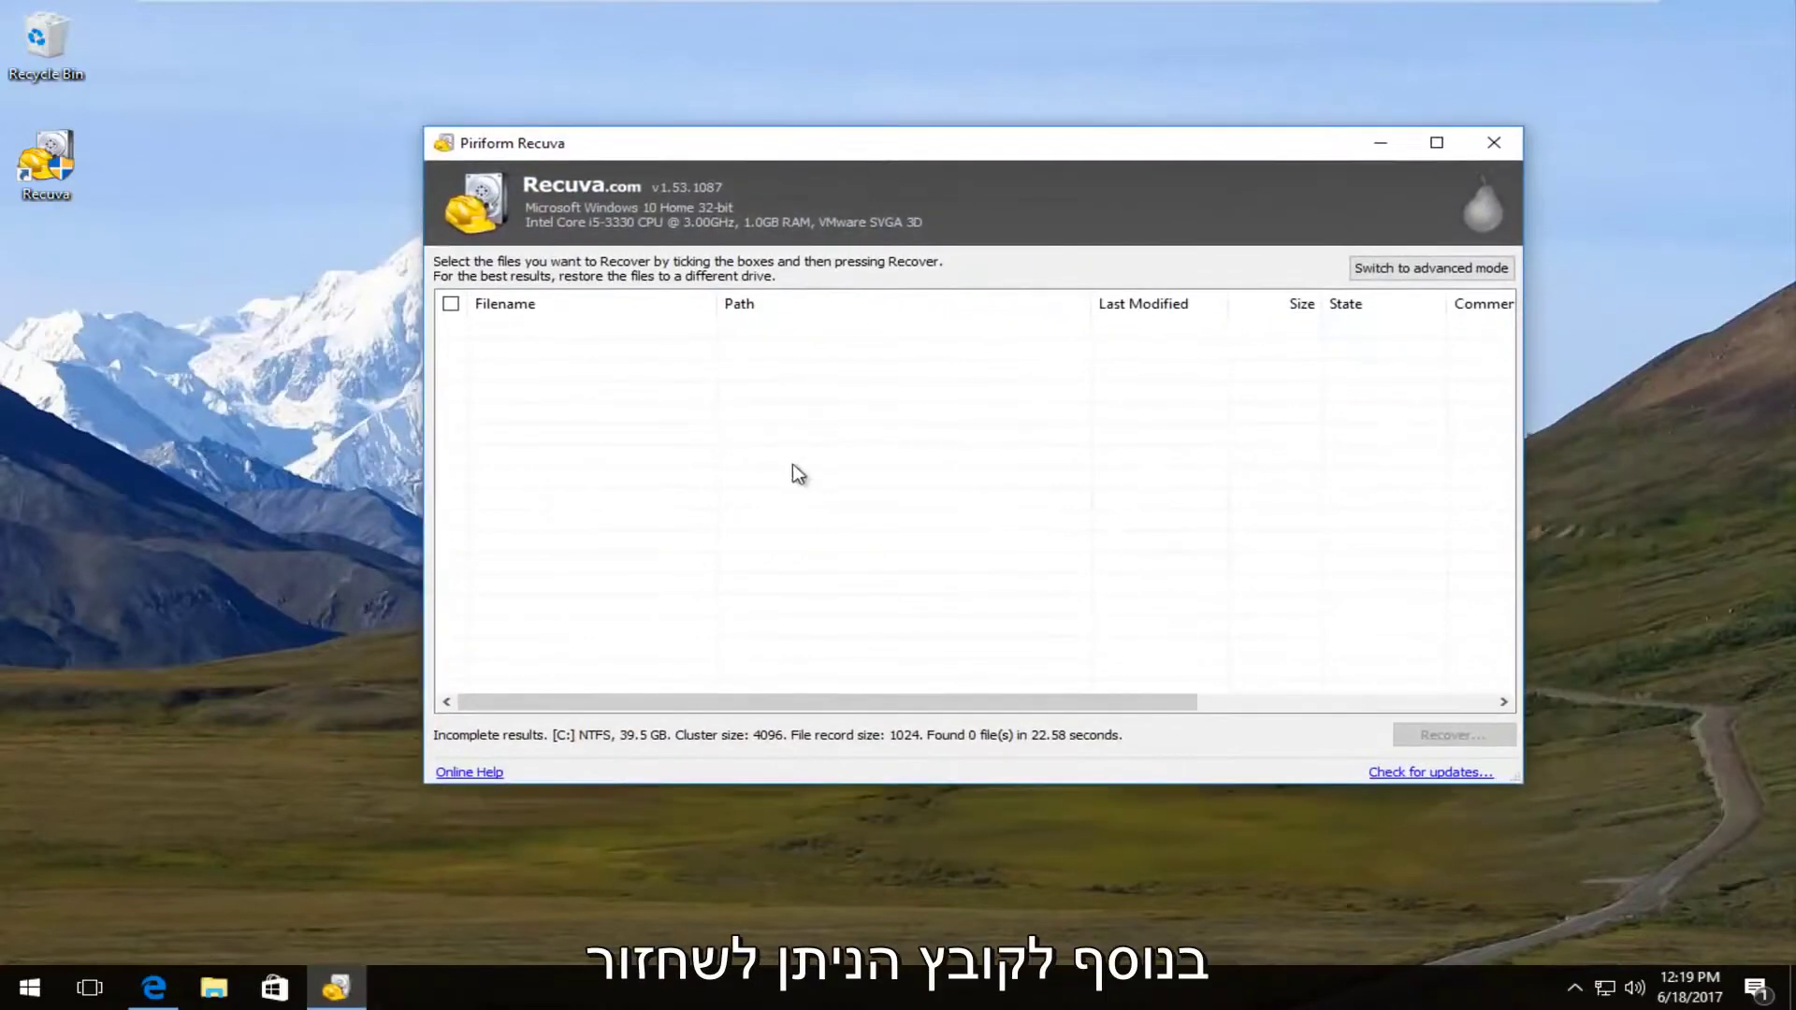